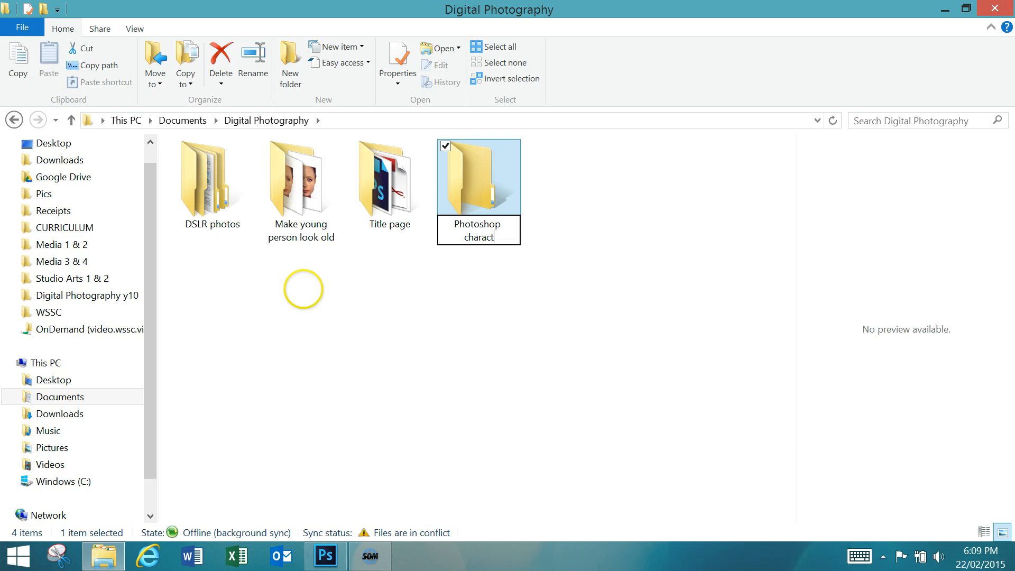
- Name the new folder in Digital Photography as Photoshop characters
{"action": "left_click", "coordinate": [453, 416]}
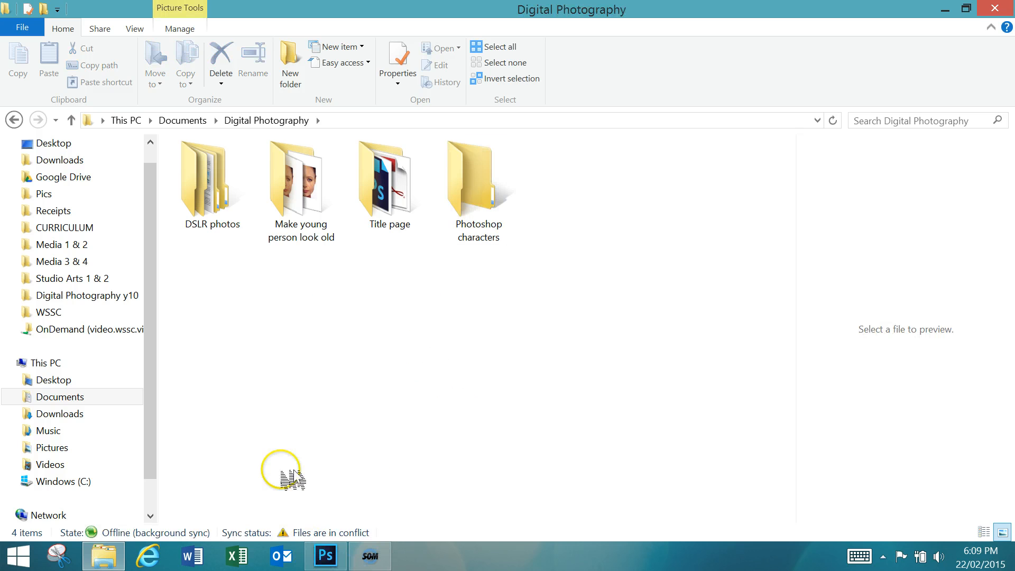
- In Internet Explorer, search Google Images for banana and open the 920 × 435 single banana picture at full size
{"action": "left_click", "coordinate": [156, 555]}
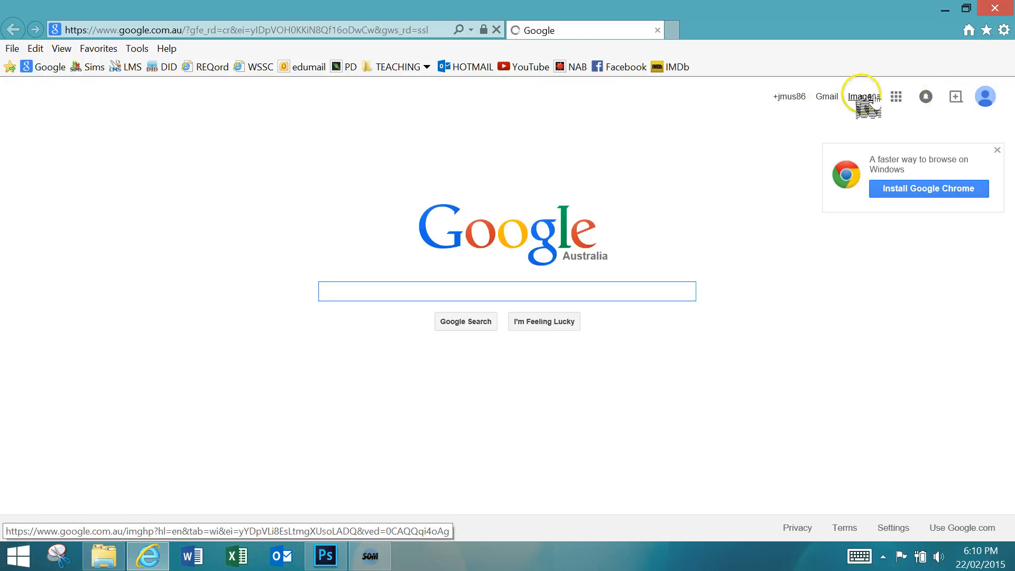
{"action": "left_click", "coordinate": [863, 97]}
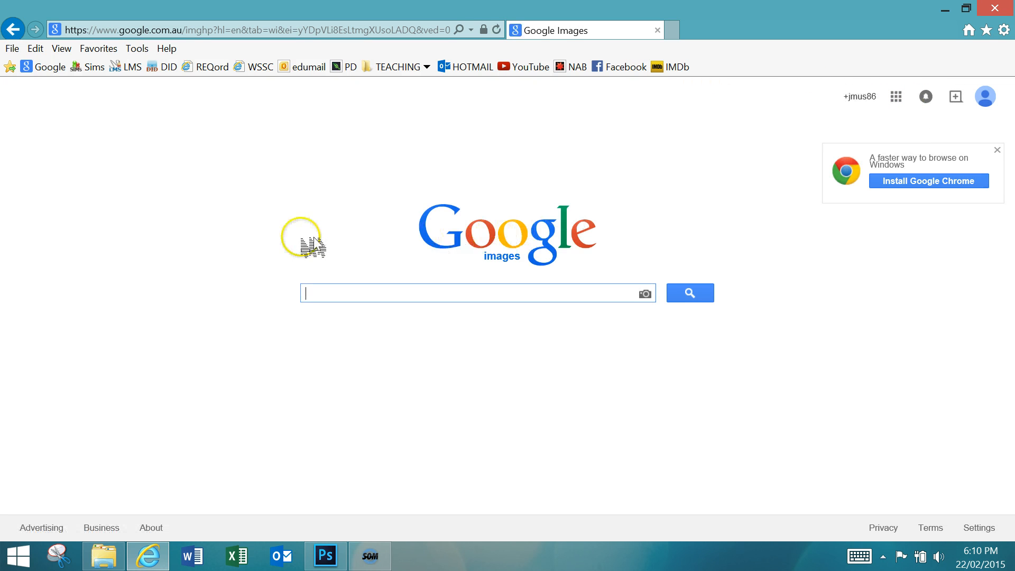
{"action": "left_click", "coordinate": [373, 291]}
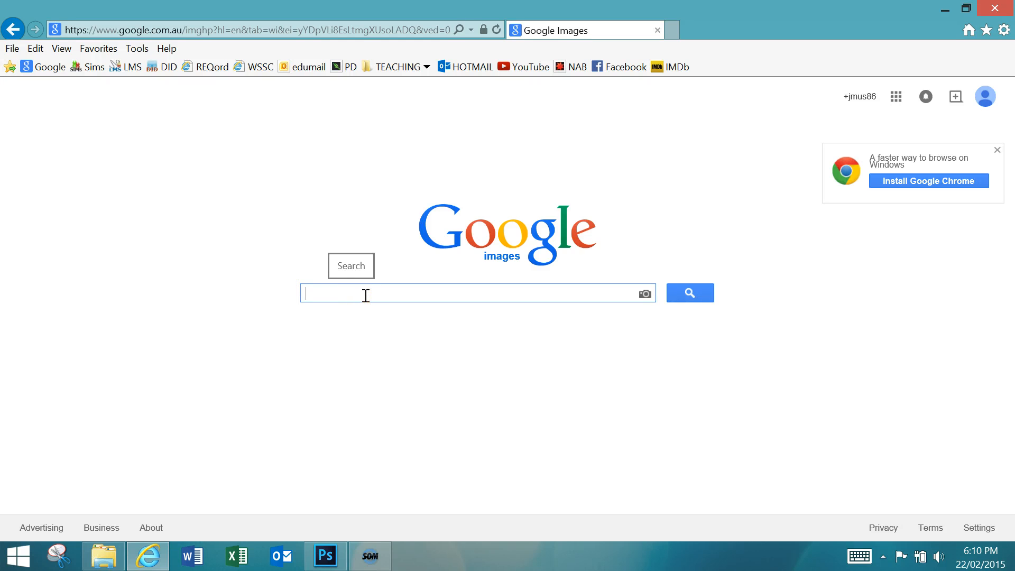
{"action": "type", "text": "banana"}
{"action": "key", "text": "Return"}
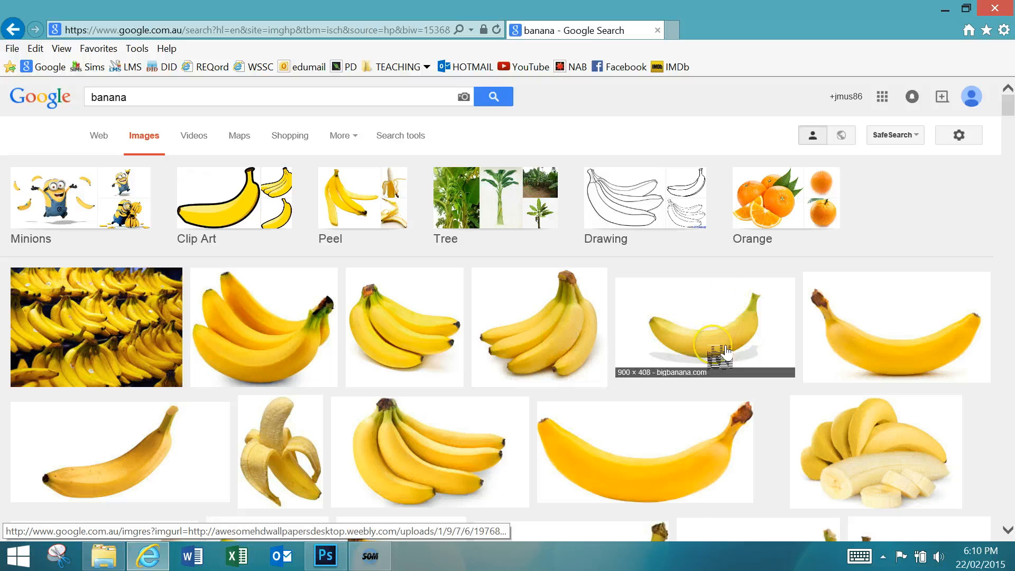
{"action": "left_click", "coordinate": [667, 483]}
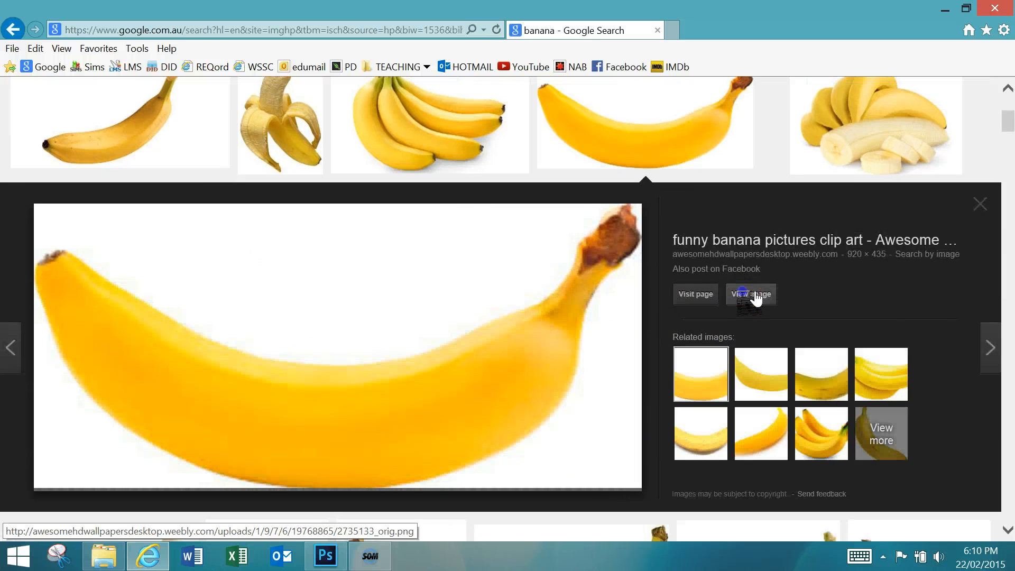
{"action": "left_click", "coordinate": [754, 295]}
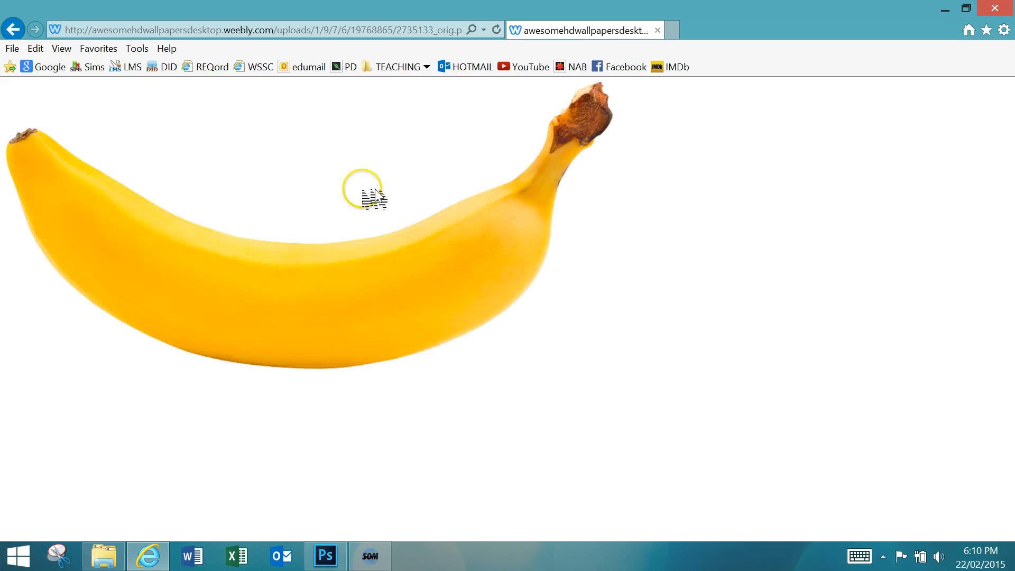
- Save the banana picture as a PNG named banana in Documents > Digital Photography > Photoshop characters
{"action": "right_click", "coordinate": [375, 197]}
{"action": "left_click", "coordinate": [276, 284]}
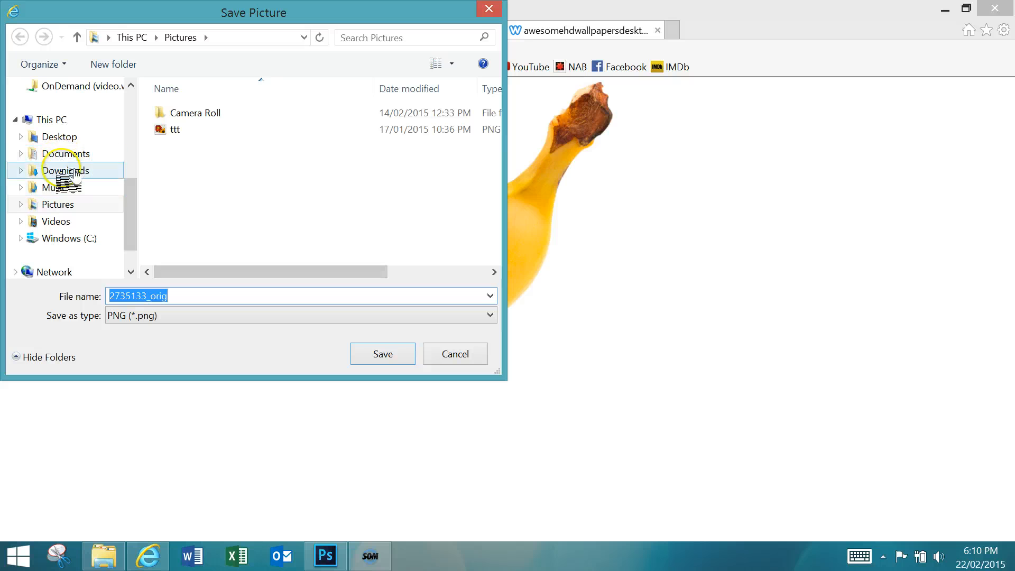
{"action": "left_click", "coordinate": [66, 155]}
{"action": "left_click", "coordinate": [209, 164]}
{"action": "double_click", "coordinate": [209, 164]}
{"action": "left_click", "coordinate": [373, 136]}
{"action": "double_click", "coordinate": [373, 136]}
{"action": "double_click", "coordinate": [189, 295]}
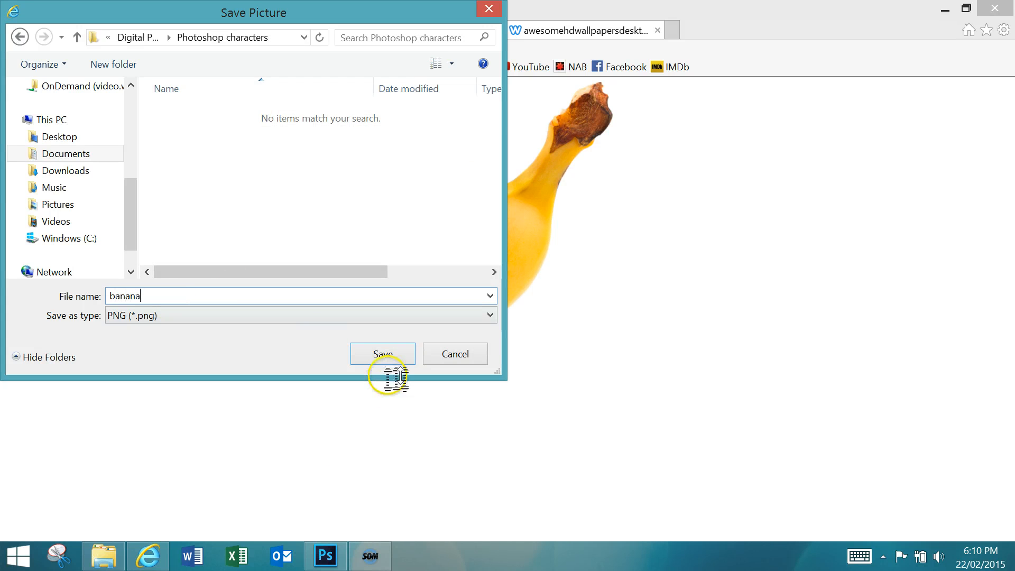
{"action": "left_click", "coordinate": [397, 354]}
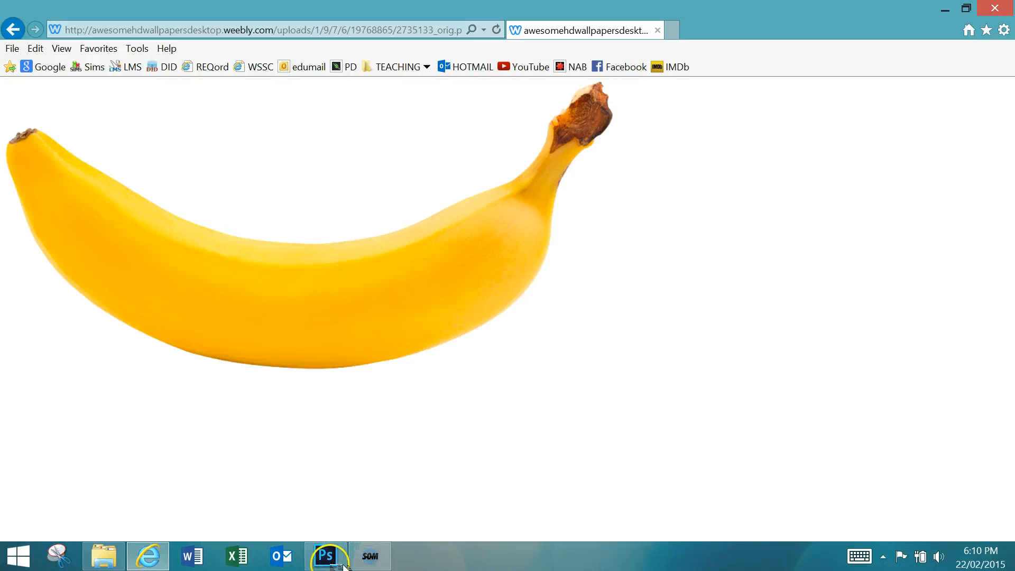
- Switch to Photoshop and create a new document with the International Paper preset
{"action": "left_click", "coordinate": [326, 555]}
{"action": "left_click", "coordinate": [31, 7]}
{"action": "left_click", "coordinate": [53, 19]}
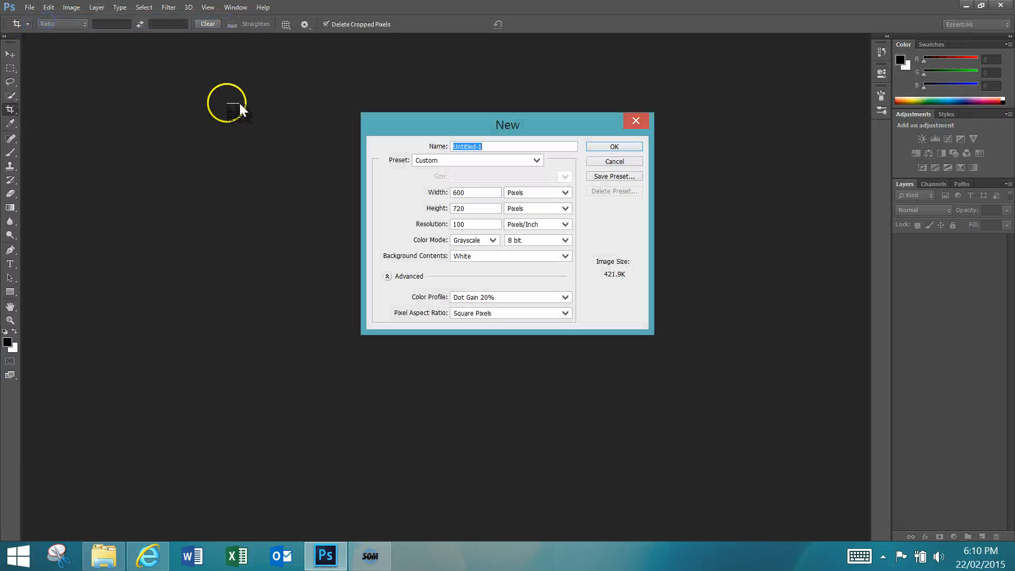
{"action": "left_click", "coordinate": [510, 160]}
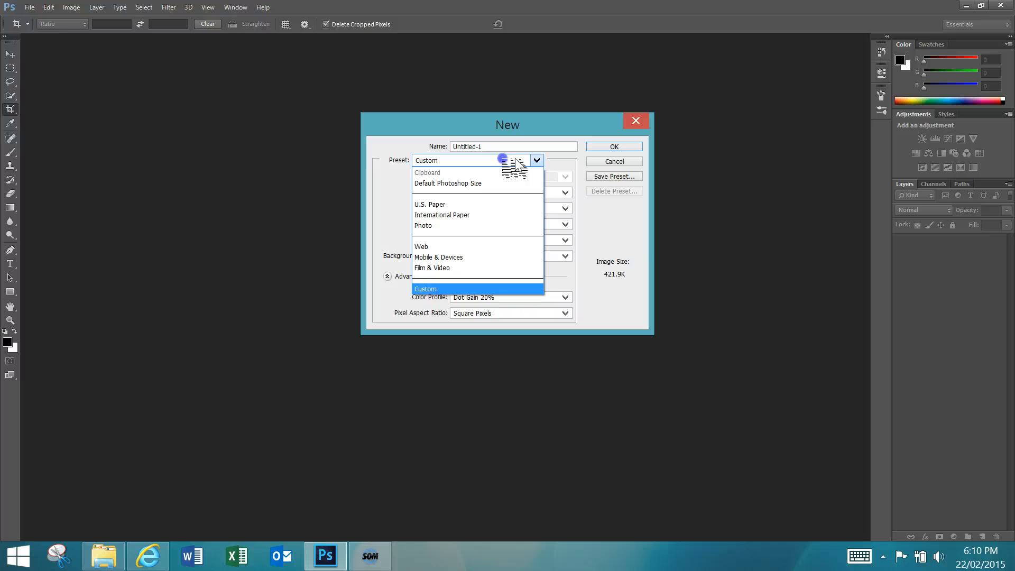
{"action": "left_click", "coordinate": [465, 214]}
{"action": "left_click", "coordinate": [610, 147]}
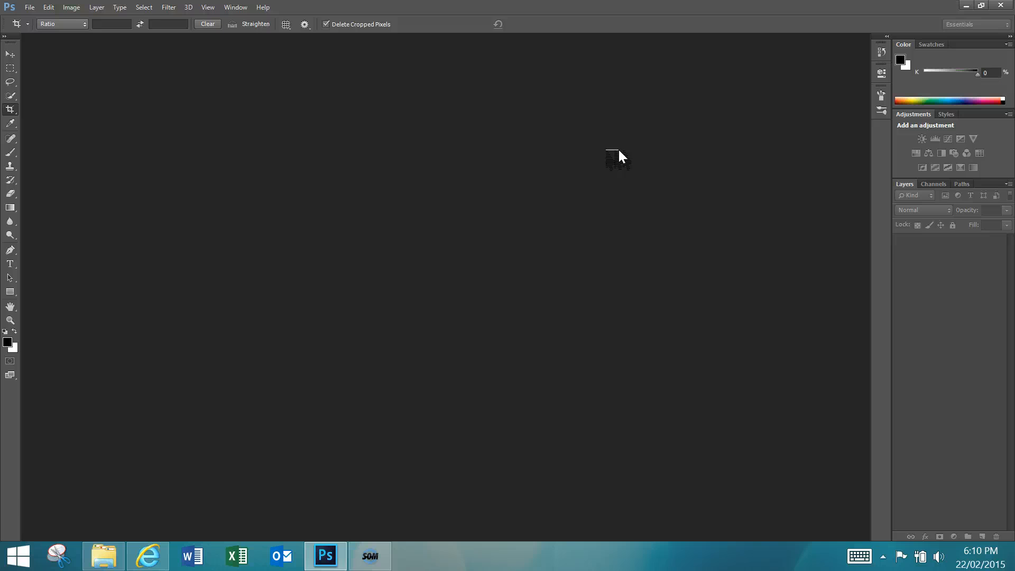
- Open the banana image from Documents > Digital Photography > Photoshop characters
{"action": "left_click", "coordinate": [10, 53]}
{"action": "left_click", "coordinate": [32, 7]}
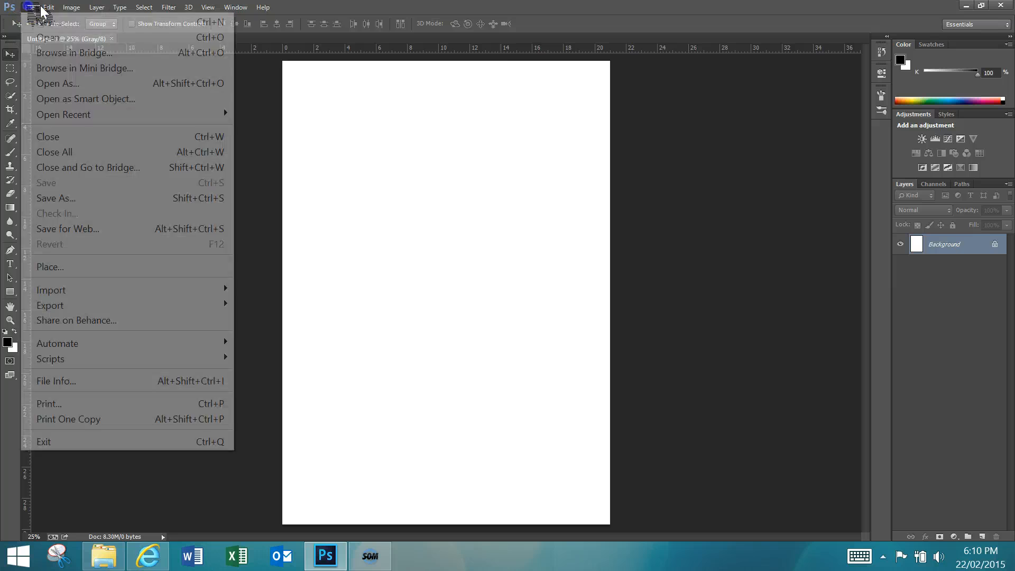
{"action": "left_click", "coordinate": [46, 39]}
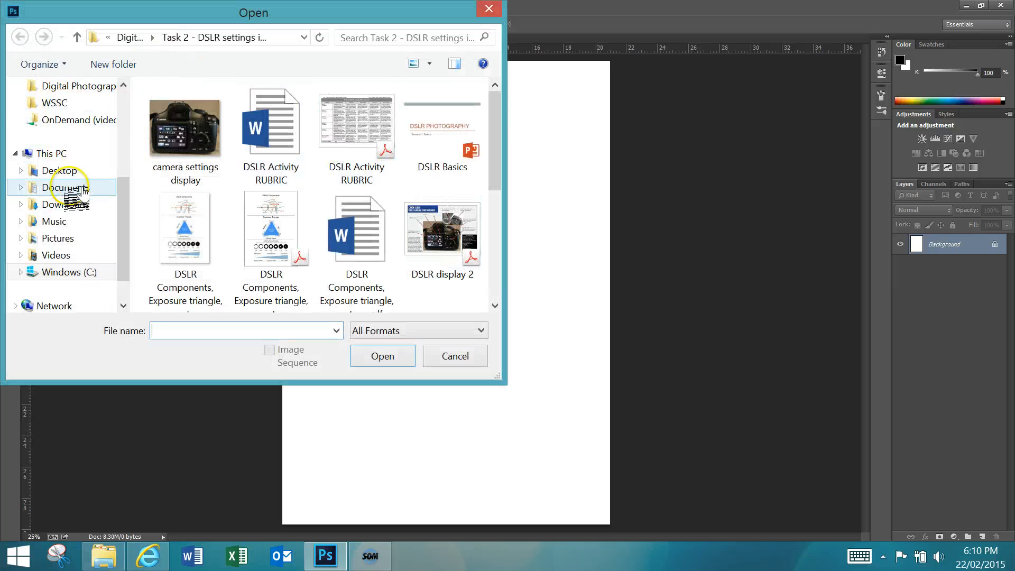
{"action": "left_click", "coordinate": [68, 188]}
{"action": "double_click", "coordinate": [191, 163]}
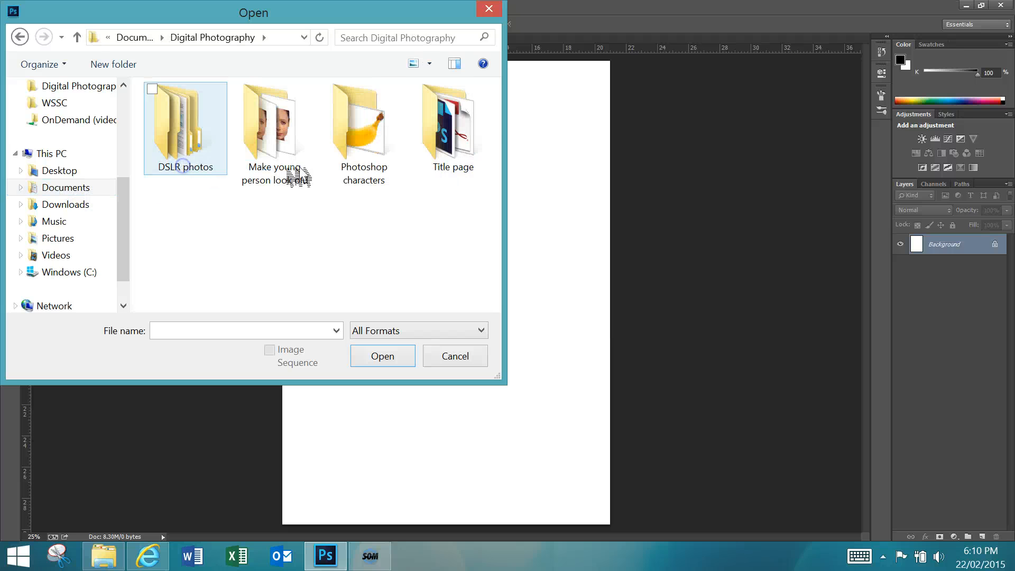
{"action": "double_click", "coordinate": [365, 148]}
{"action": "double_click", "coordinate": [217, 102]}
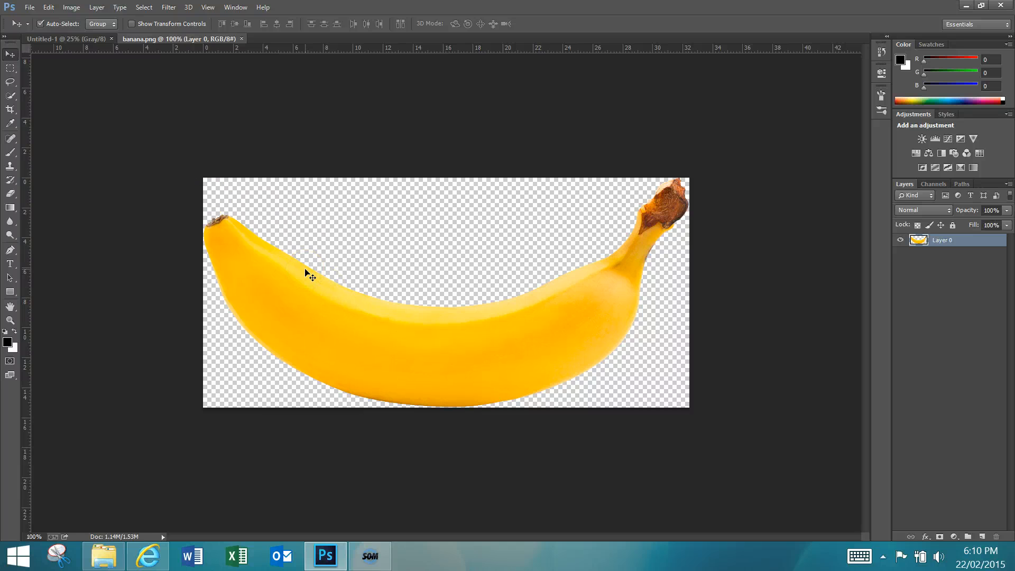
- Copy the banana into the Untitled-1 document and move it slightly above the middle of the page
{"action": "left_click_drag", "start_coordinate": [121, 16], "coordinate": [256, 136]}
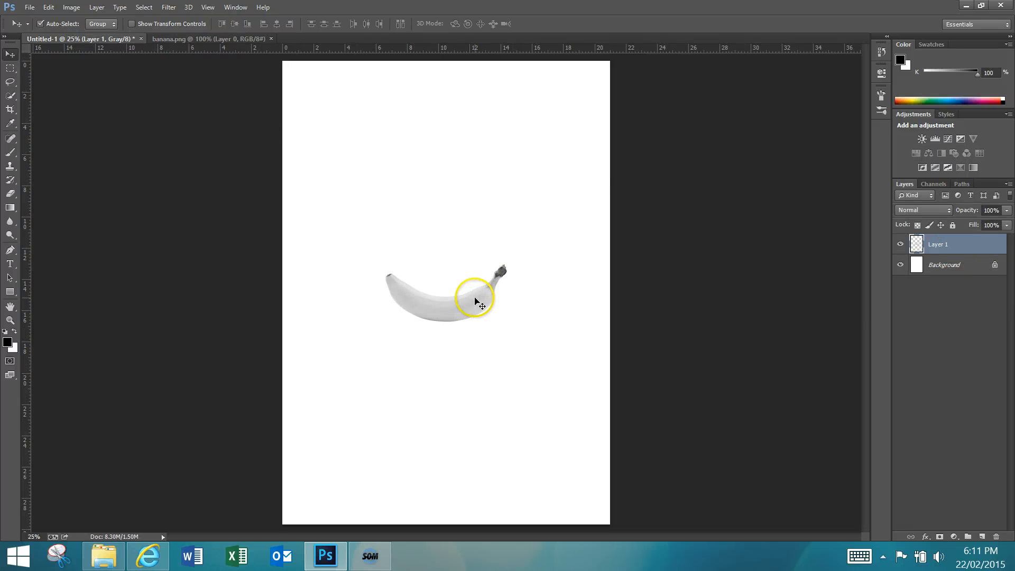
{"action": "left_click_drag", "start_coordinate": [475, 299], "coordinate": [472, 250]}
- Convert the Untitled-1 document to RGB Color mode without flattening the layers
{"action": "left_click", "coordinate": [49, 7]}
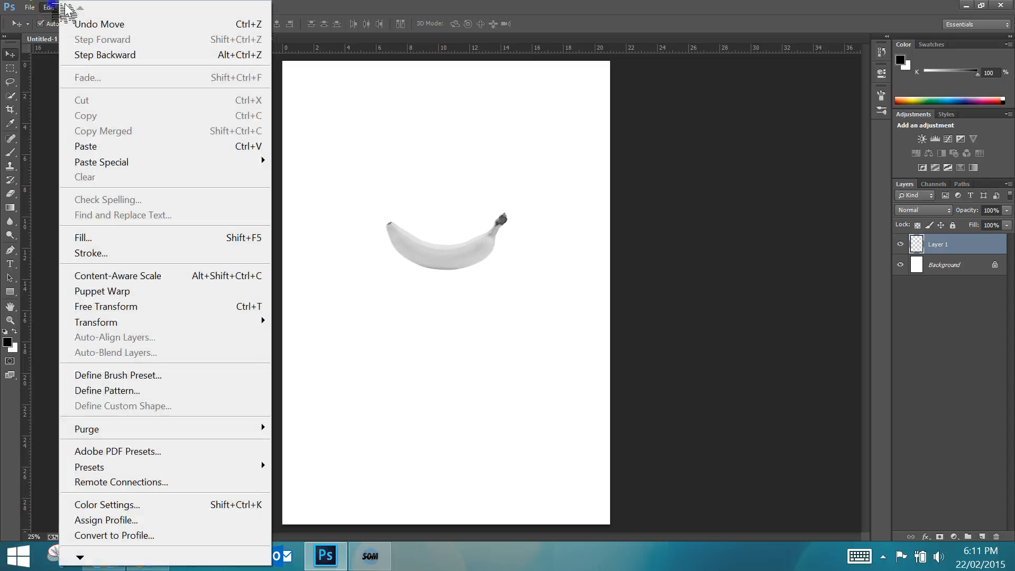
{"action": "left_click", "coordinate": [73, 8]}
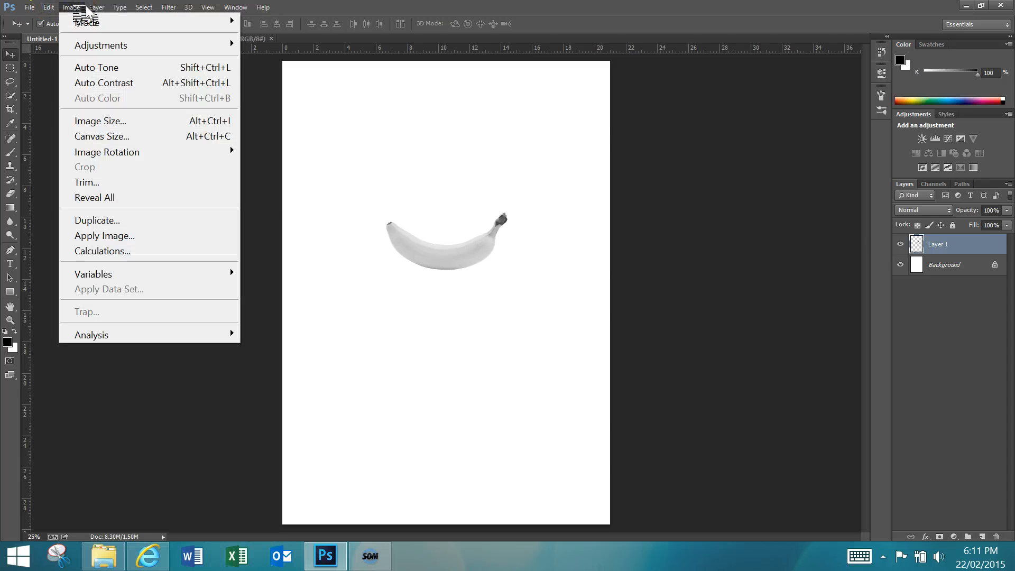
{"action": "mouse_move", "coordinate": [88, 22]}
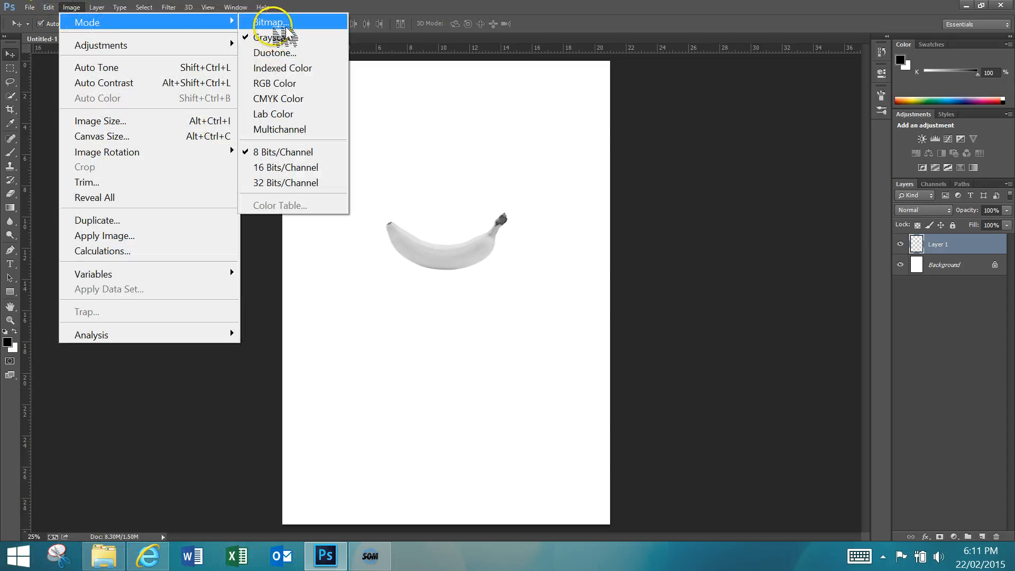
{"action": "left_click", "coordinate": [288, 84]}
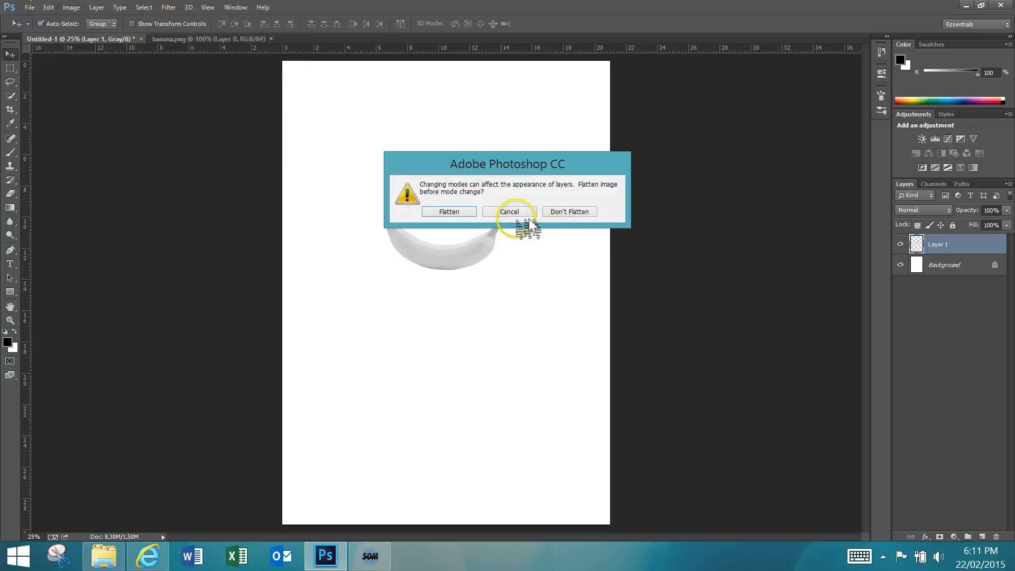
{"action": "left_click", "coordinate": [573, 211]}
- Delete the gray banana layer from the Untitled-1 document
{"action": "right_click", "coordinate": [1001, 238]}
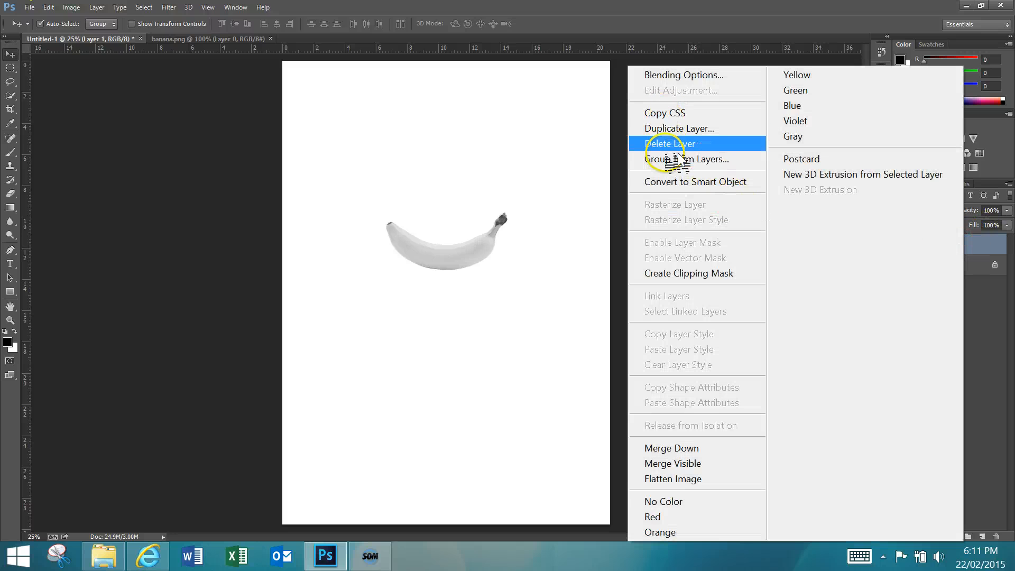
{"action": "left_click", "coordinate": [671, 143]}
{"action": "left_click", "coordinate": [444, 215]}
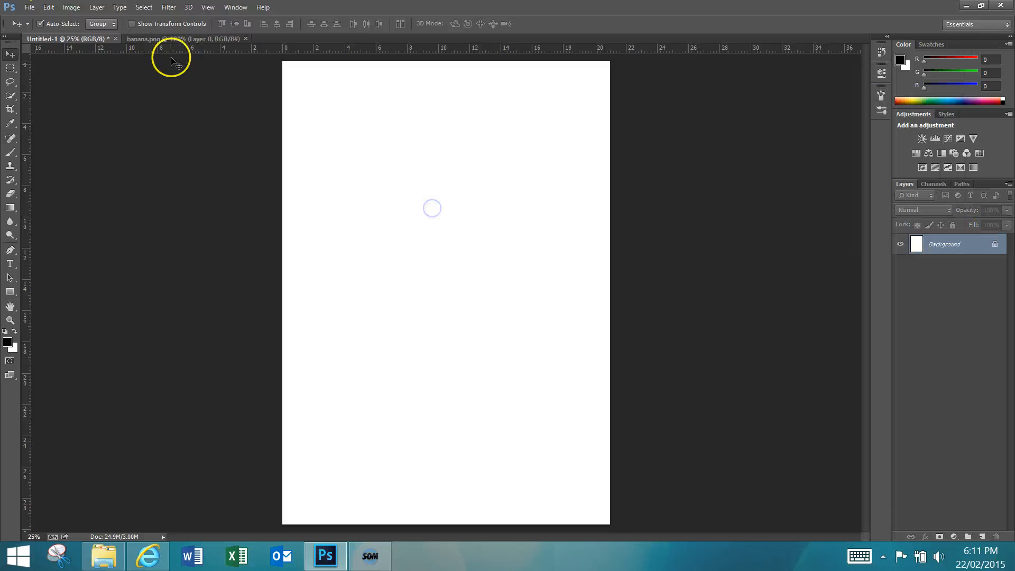
- Copy the whole banana.png image, paste it into Untitled-1 and move it to the upper-left part of the page
{"action": "left_click", "coordinate": [189, 42]}
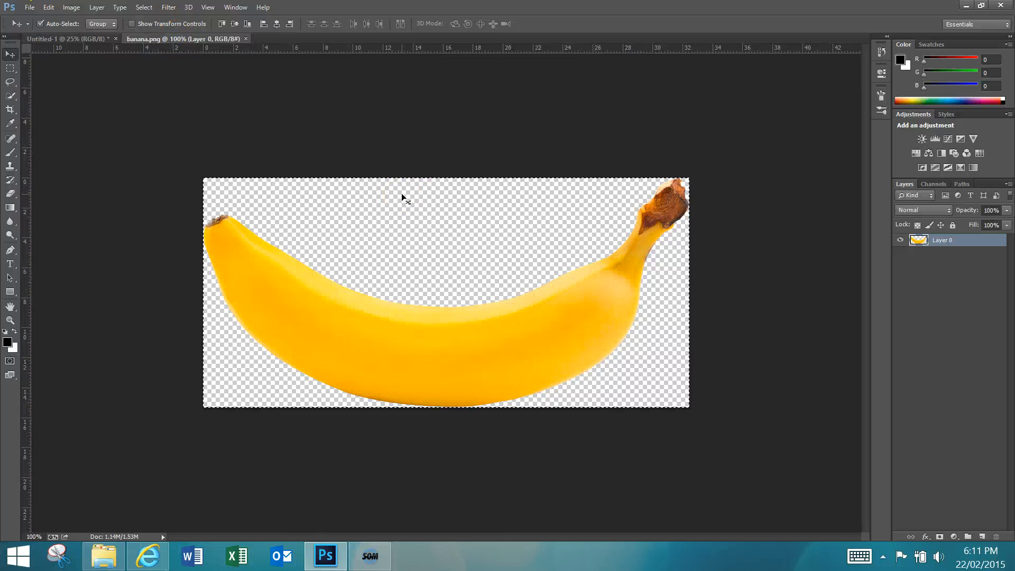
{"action": "left_click", "coordinate": [74, 38]}
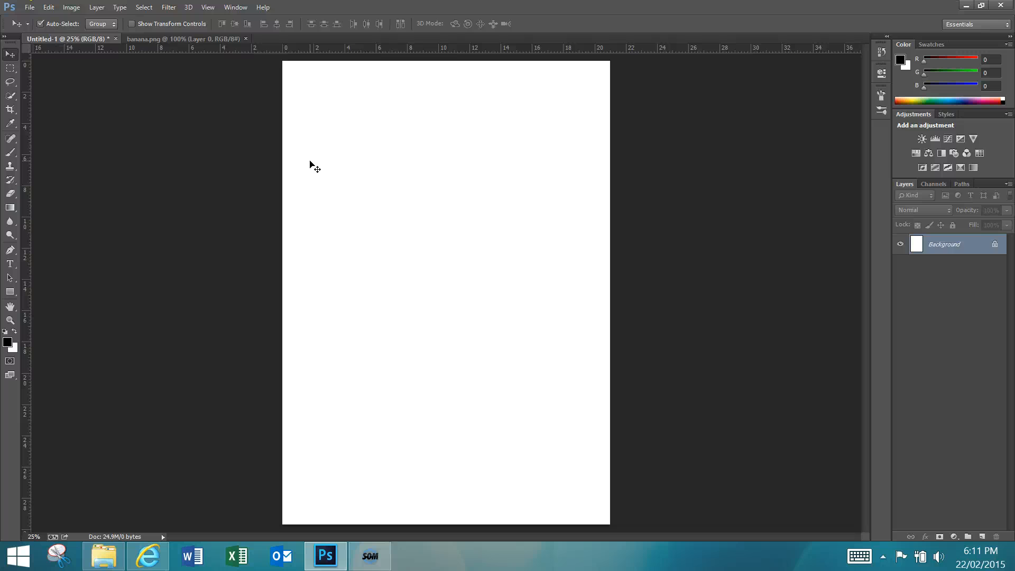
{"action": "key", "text": "ctrl+v"}
{"action": "left_click_drag", "start_coordinate": [423, 313], "coordinate": [373, 196]}
{"action": "left_click", "coordinate": [31, 7]}
{"action": "left_click", "coordinate": [45, 21]}
{"action": "left_click", "coordinate": [31, 8]}
{"action": "left_click", "coordinate": [51, 21]}
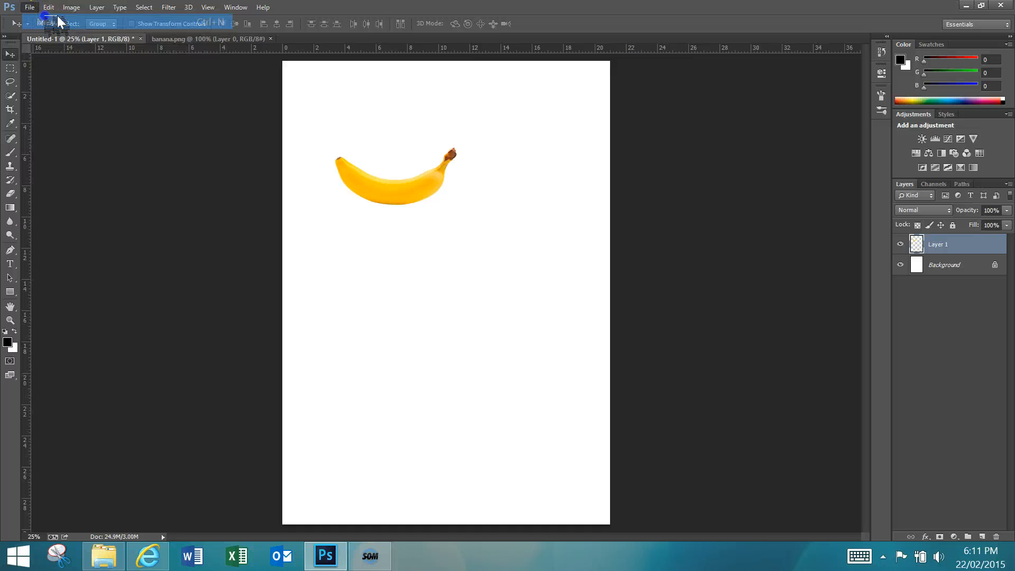
{"action": "left_click", "coordinate": [492, 240]}
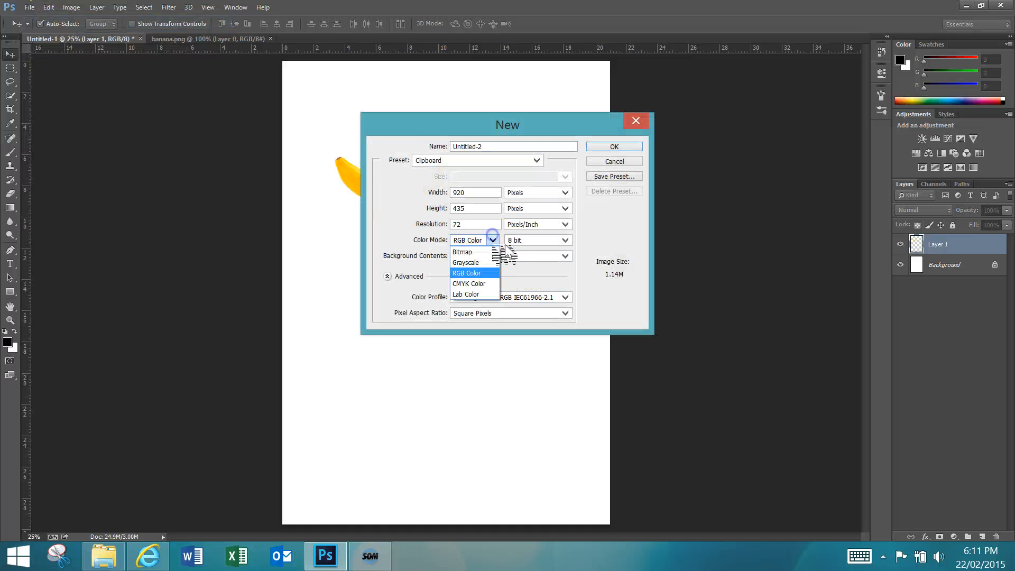
{"action": "left_click", "coordinate": [478, 261]}
{"action": "left_click", "coordinate": [479, 240]}
{"action": "left_click", "coordinate": [475, 252]}
{"action": "left_click", "coordinate": [493, 241]}
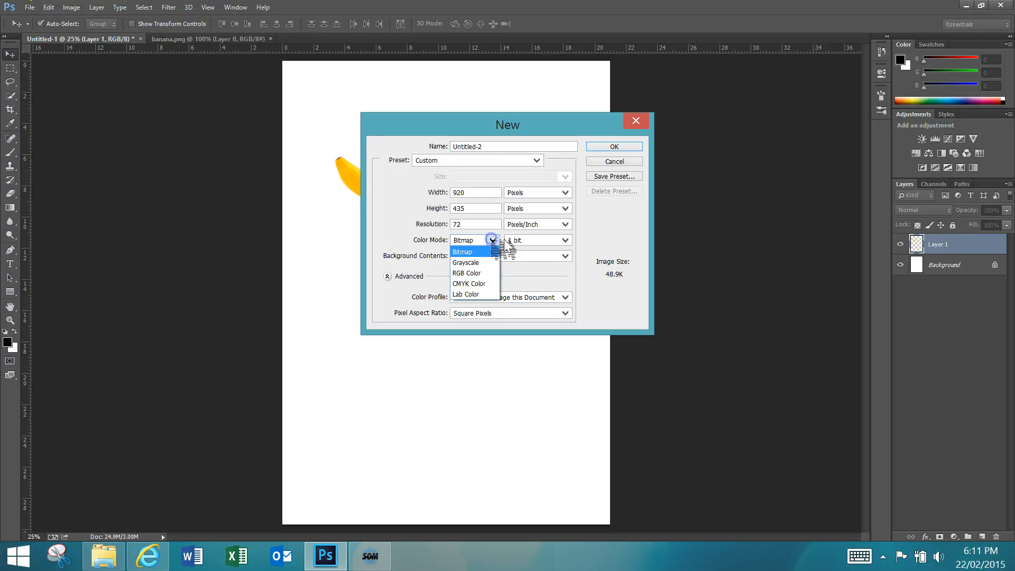
{"action": "left_click", "coordinate": [477, 273]}
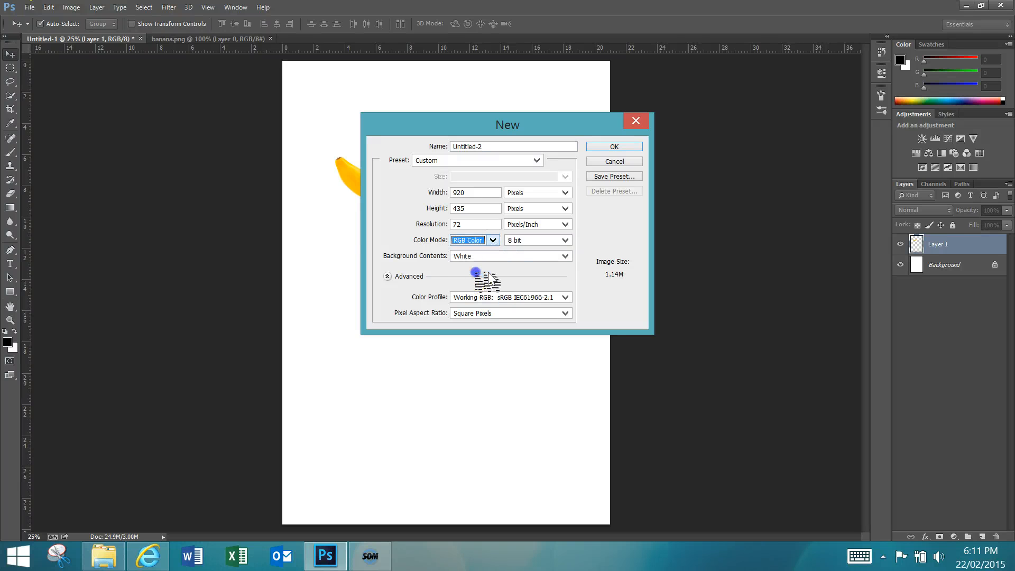
{"action": "left_click", "coordinate": [613, 162]}
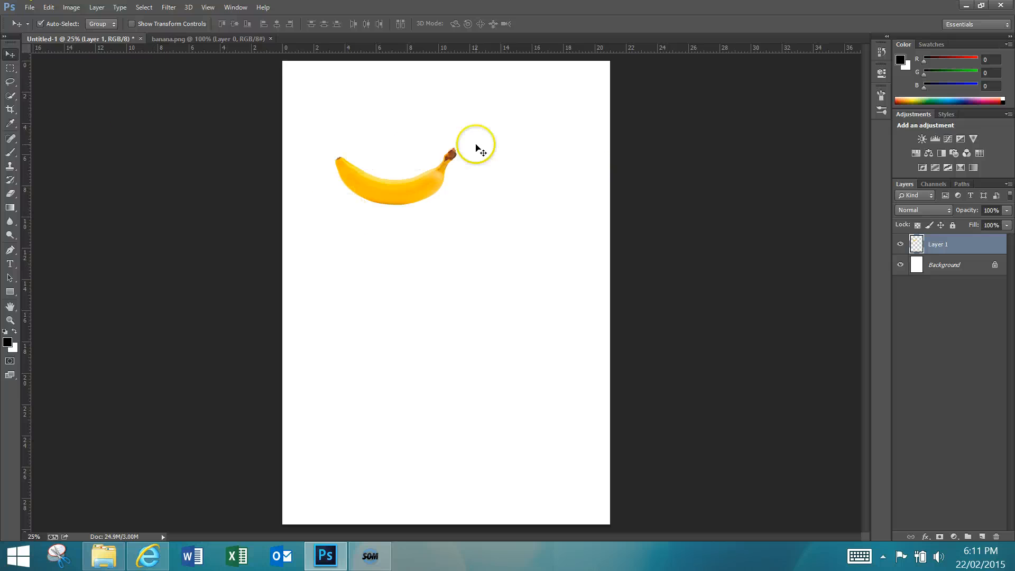
- Move the banana down to about the middle of the page
{"action": "left_click_drag", "start_coordinate": [359, 176], "coordinate": [373, 289]}
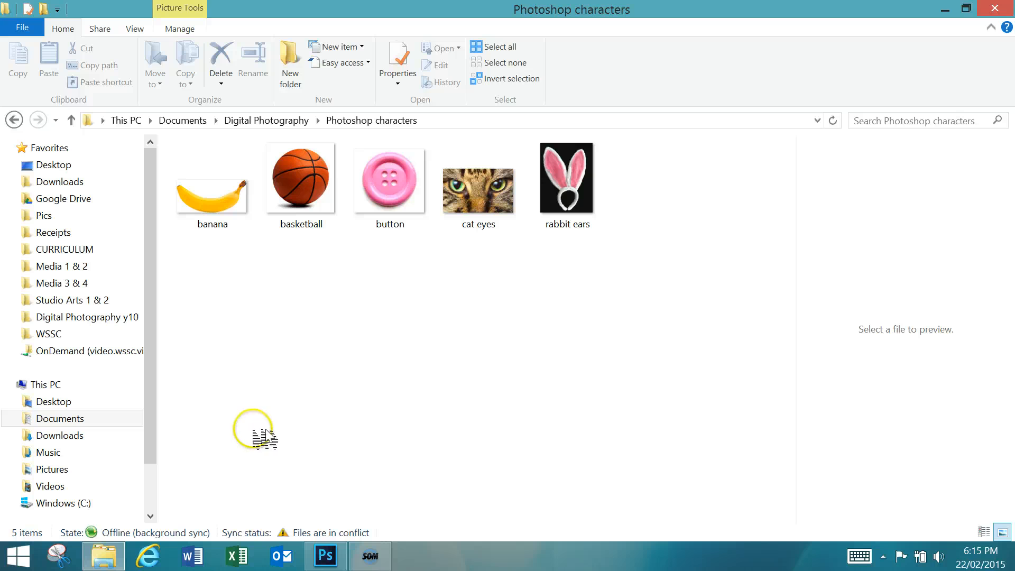
- Switch to Photoshop with the Untitled-1 document
{"action": "left_click", "coordinate": [327, 558]}
{"action": "left_click", "coordinate": [33, 7]}
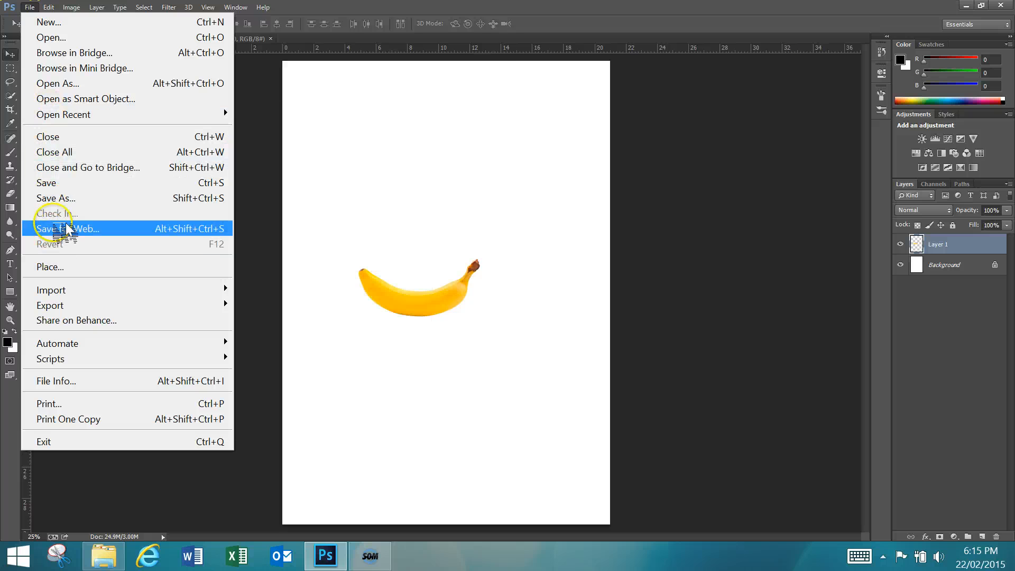
{"action": "left_click", "coordinate": [59, 198]}
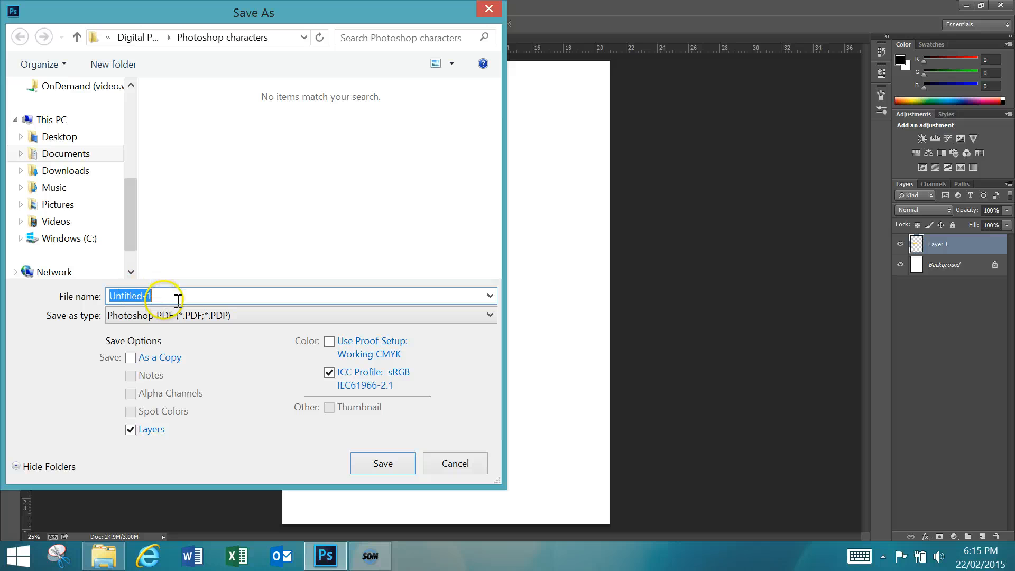
{"action": "type", "text": "Character 1"}
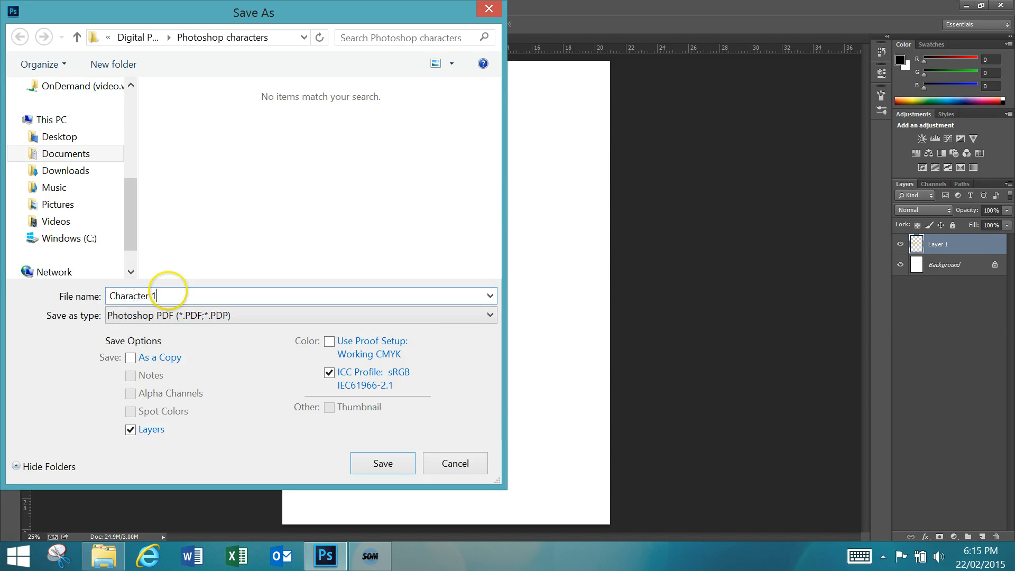
{"action": "left_click", "coordinate": [391, 465]}
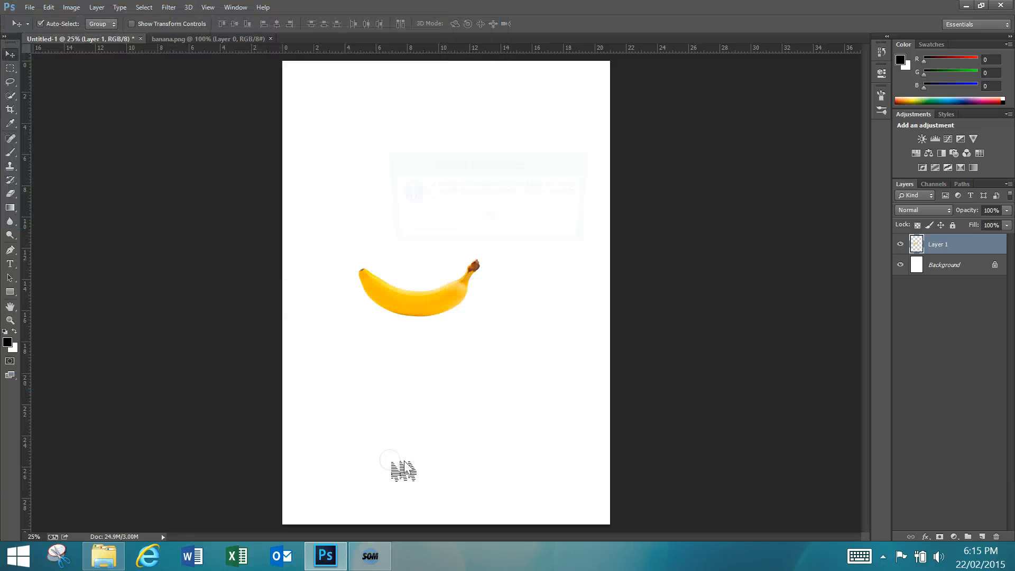
{"action": "left_click", "coordinate": [481, 214]}
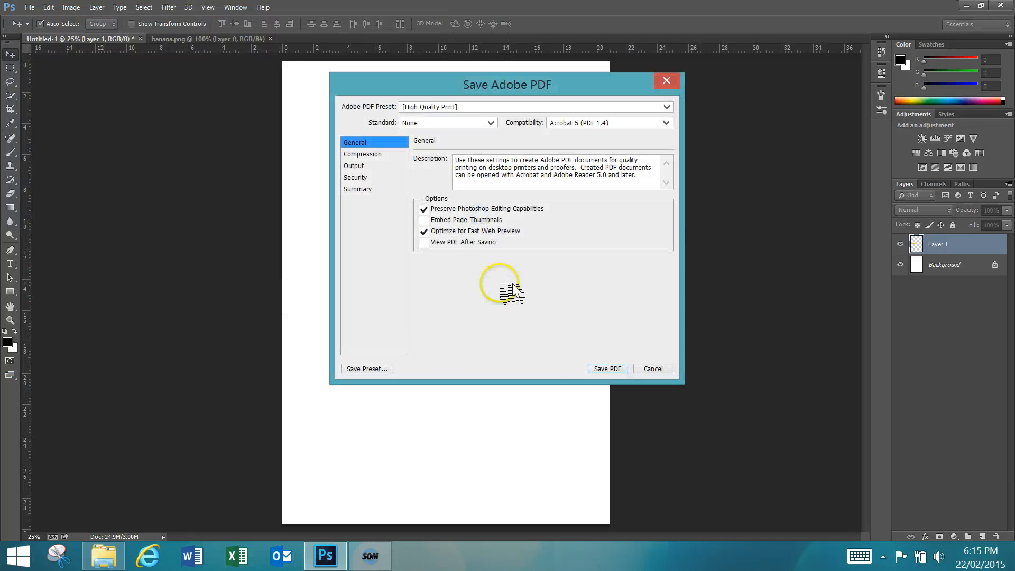
{"action": "left_click", "coordinate": [655, 368]}
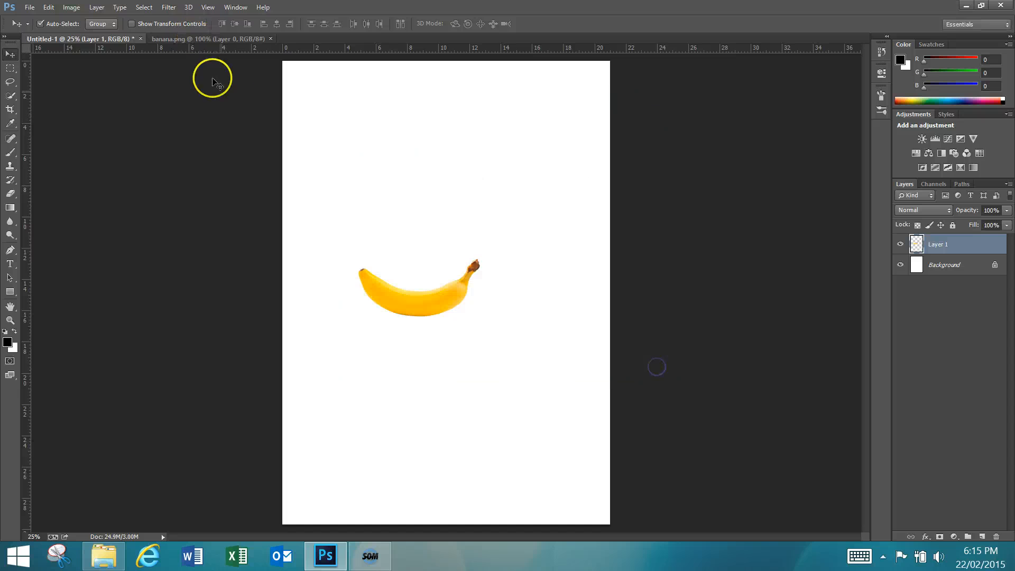
- Save the Untitled-1 document in the Photoshop characters folder as character 1 in Photoshop (PSD) format with Maximize Compatibility
{"action": "left_click", "coordinate": [30, 8]}
{"action": "left_click", "coordinate": [59, 182]}
{"action": "left_click", "coordinate": [204, 316]}
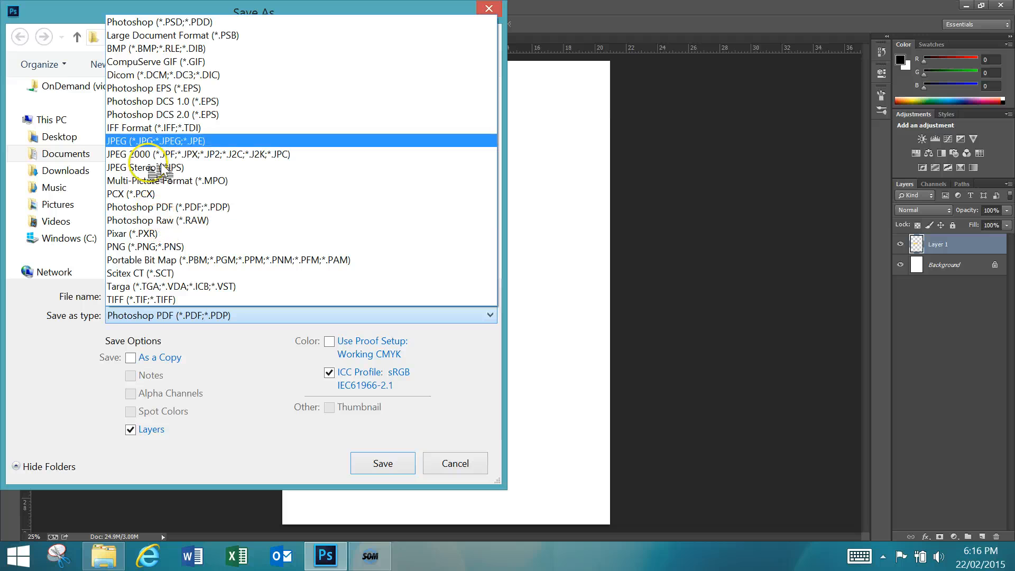
{"action": "left_click", "coordinate": [169, 21]}
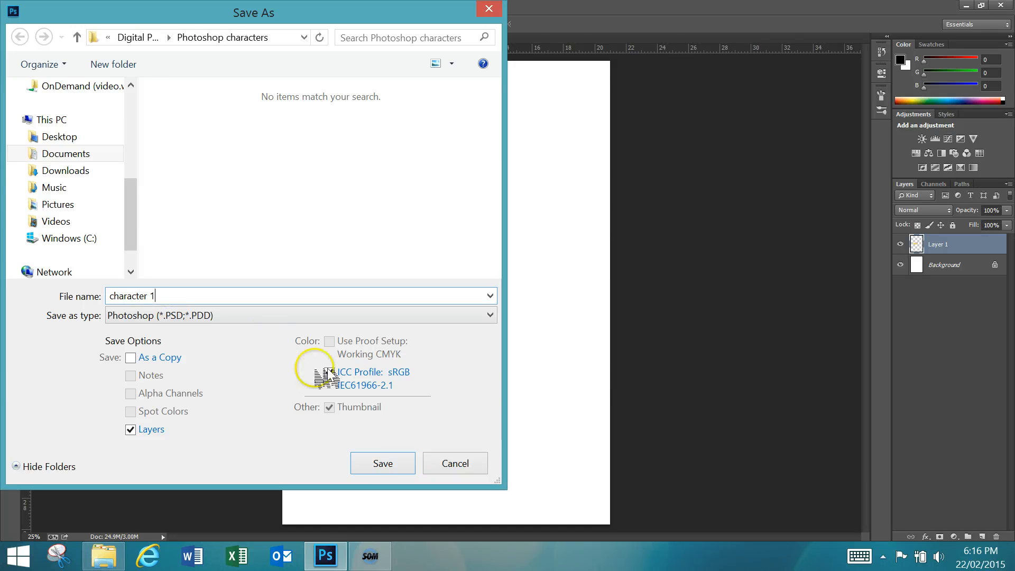
{"action": "left_click", "coordinate": [383, 463]}
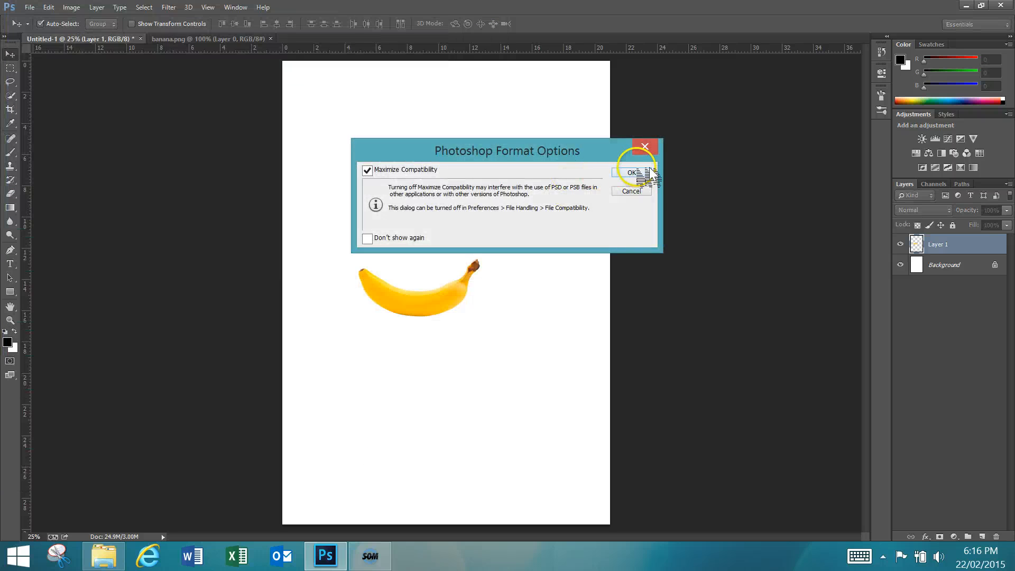
{"action": "left_click", "coordinate": [632, 173]}
- Move the banana to the lower part of the page and open the basketball, button, cat eyes and rabbit ears images
{"action": "left_click_drag", "start_coordinate": [464, 288], "coordinate": [485, 413]}
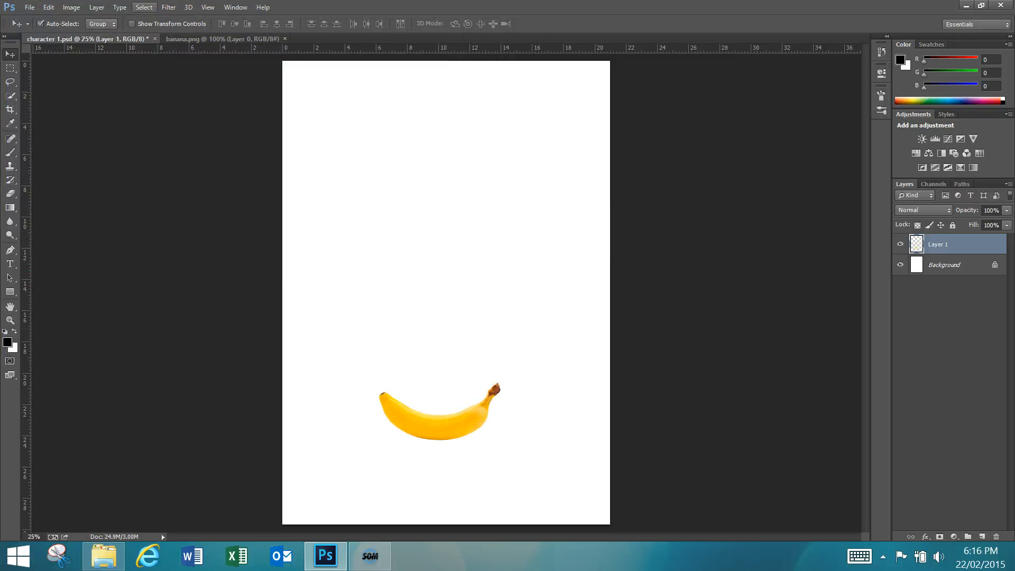
{"action": "left_click", "coordinate": [29, 7]}
{"action": "left_click", "coordinate": [47, 32]}
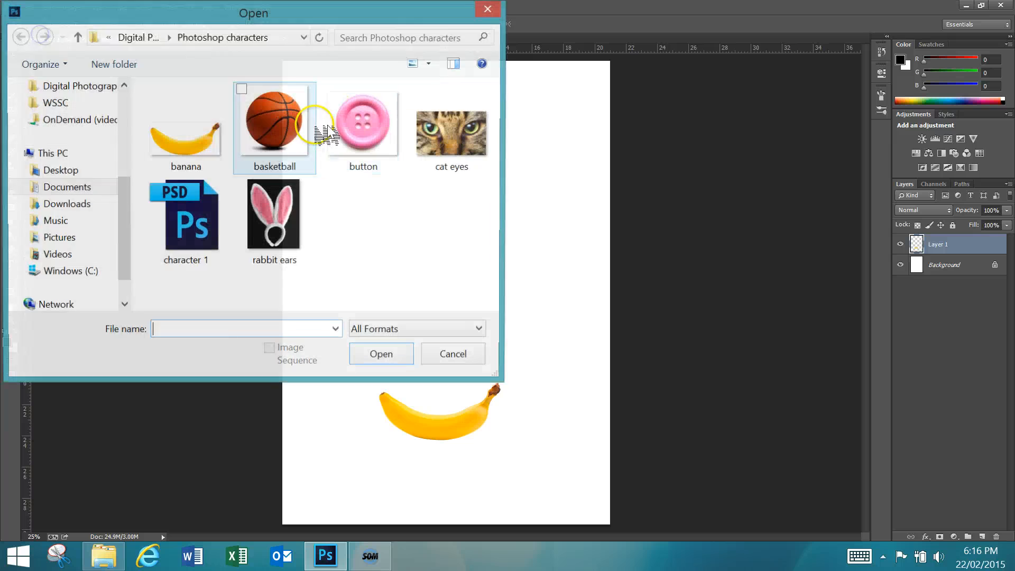
{"action": "left_click", "coordinate": [284, 136]}
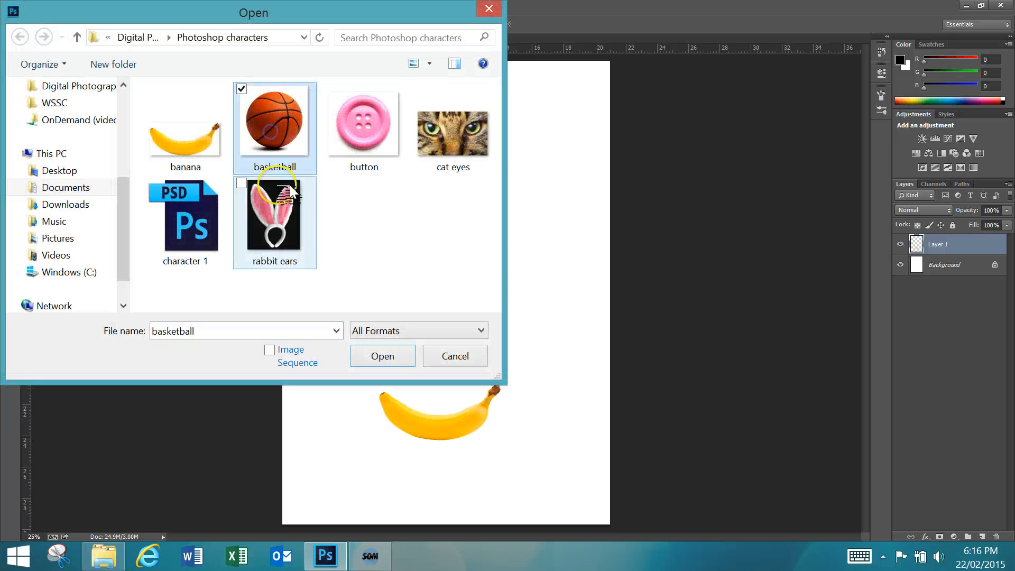
{"action": "left_click", "coordinate": [296, 217], "text": "shift"}
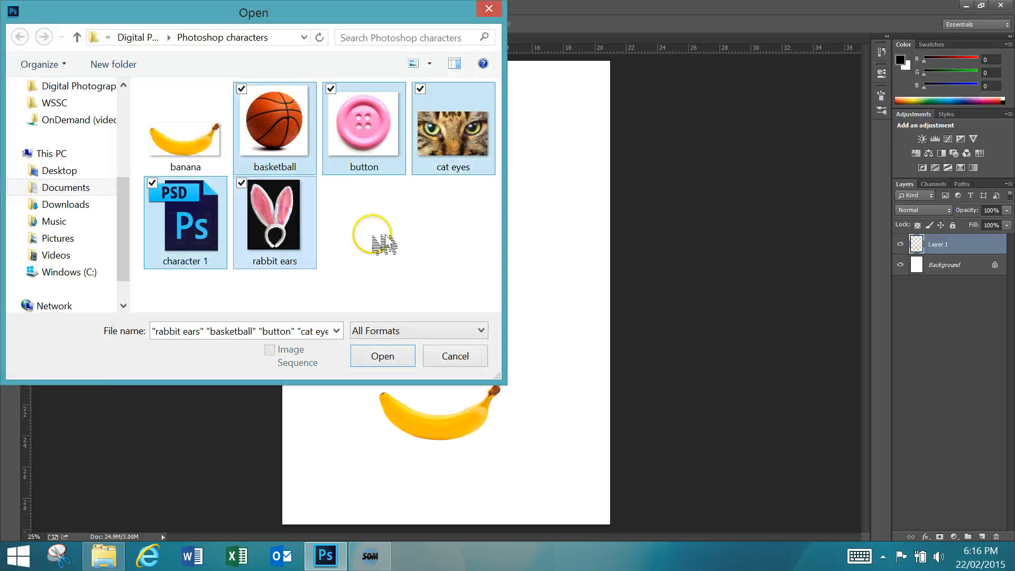
{"action": "left_click", "coordinate": [383, 355]}
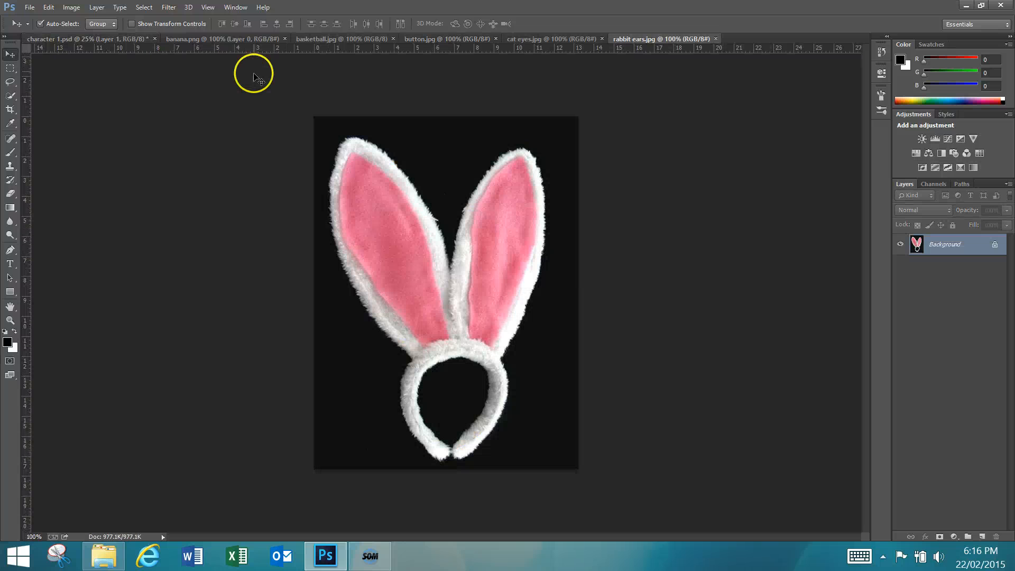
- Close the banana.png document
{"action": "left_click", "coordinate": [197, 38]}
{"action": "left_click", "coordinate": [283, 39]}
- Copy the whole basketball.jpg image into the upper-left part of the character 1.psd page and close basketball.jpg
{"action": "left_click", "coordinate": [227, 39]}
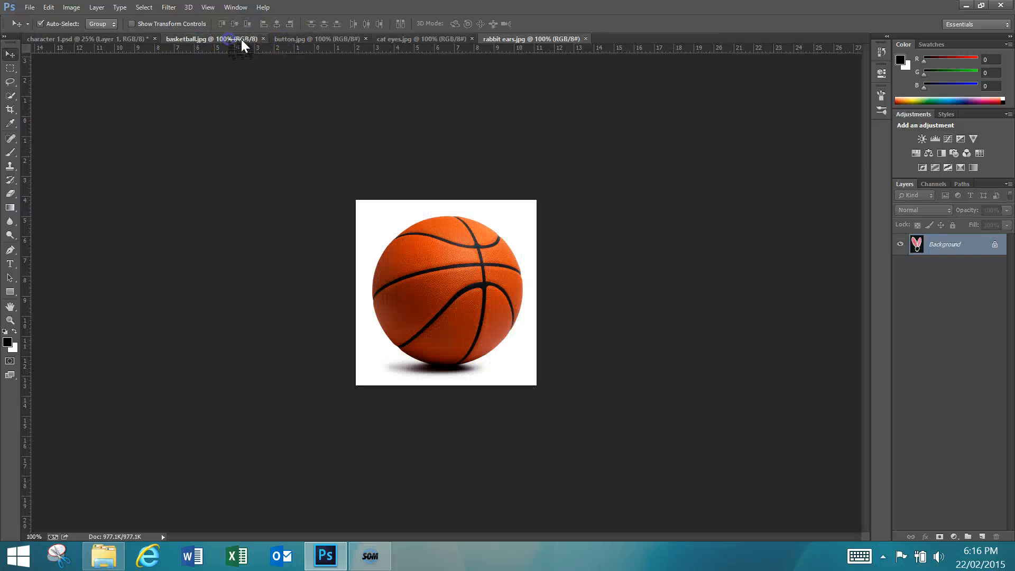
{"action": "left_click_drag", "start_coordinate": [468, 249], "coordinate": [456, 232]}
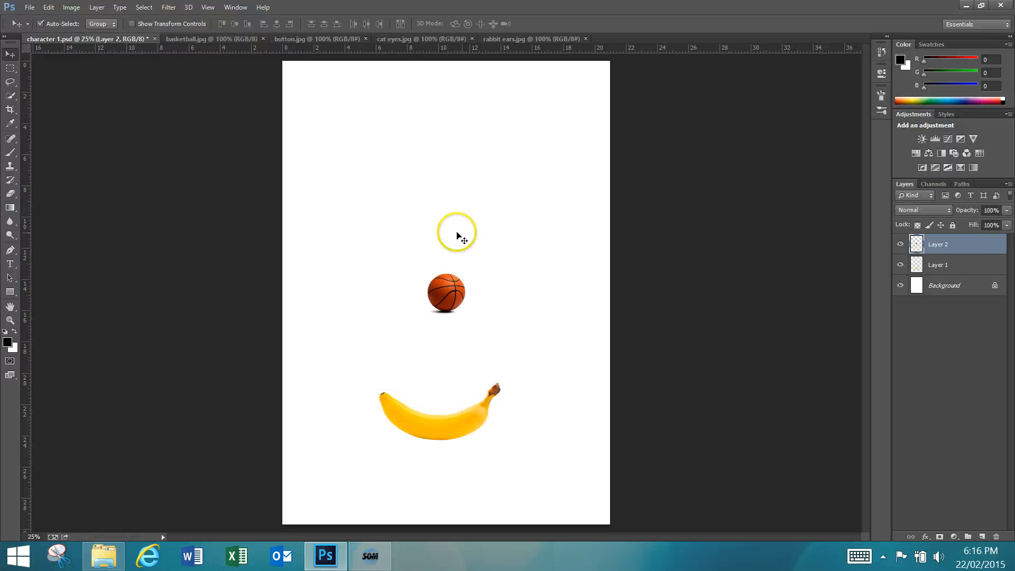
{"action": "left_click_drag", "start_coordinate": [464, 288], "coordinate": [373, 148]}
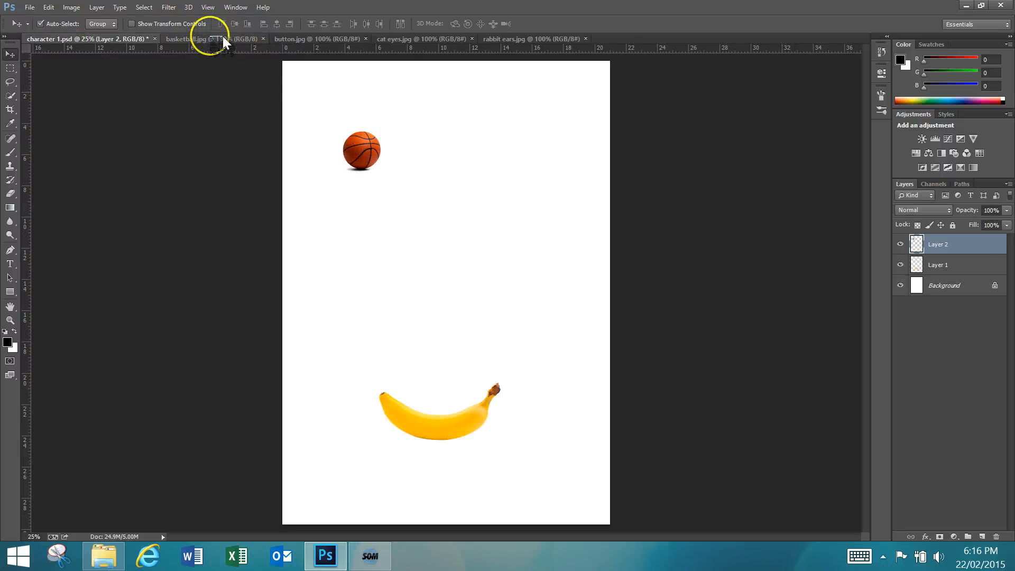
{"action": "left_click", "coordinate": [253, 39]}
{"action": "left_click", "coordinate": [262, 38]}
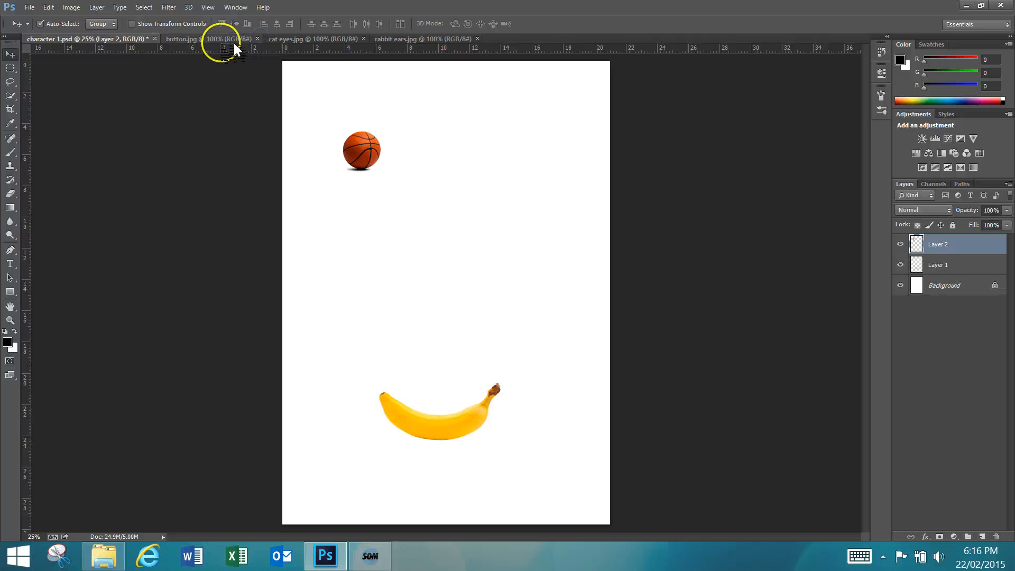
- Copy the whole button.jpg image into character 1.psd at the middle of the page and close button.jpg
{"action": "left_click", "coordinate": [226, 40]}
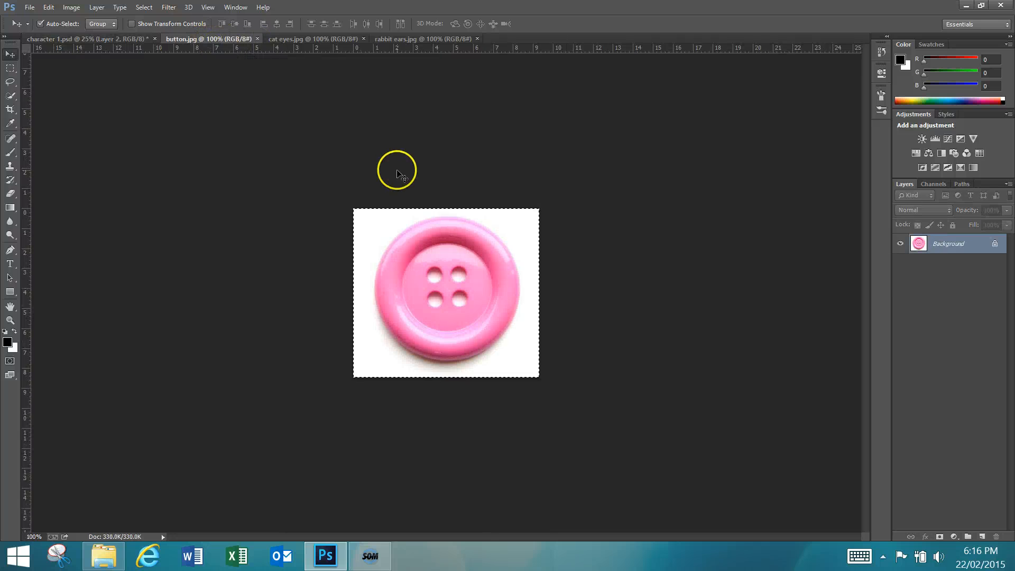
{"action": "left_click_drag", "start_coordinate": [388, 175], "coordinate": [78, 39]}
{"action": "left_click_drag", "start_coordinate": [488, 245], "coordinate": [489, 245]}
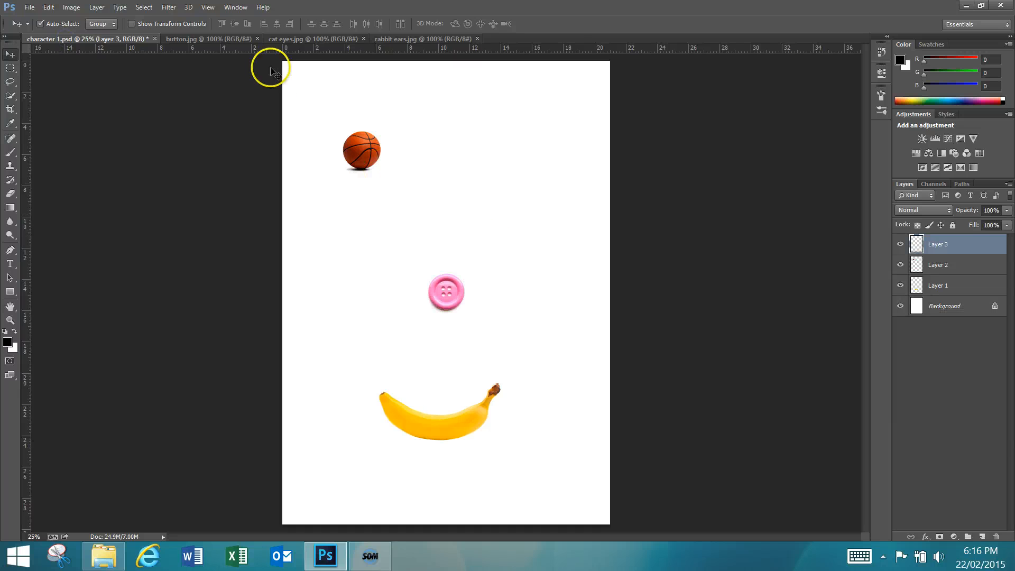
{"action": "left_click", "coordinate": [235, 42]}
{"action": "left_click", "coordinate": [257, 39]}
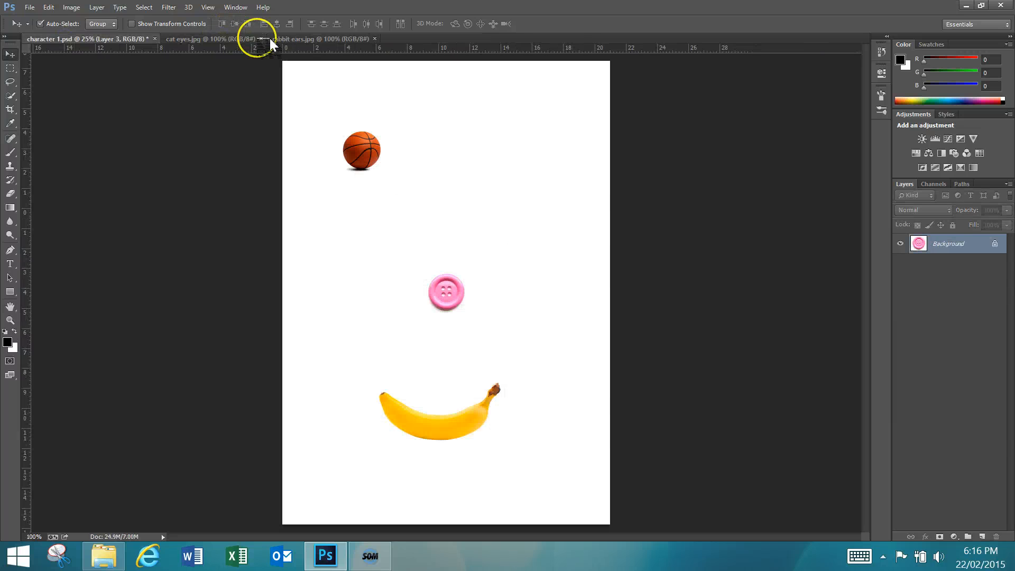
- Copy the whole cat eyes.jpg image into character 1.psd and close cat eyes.jpg
{"action": "left_click", "coordinate": [233, 41]}
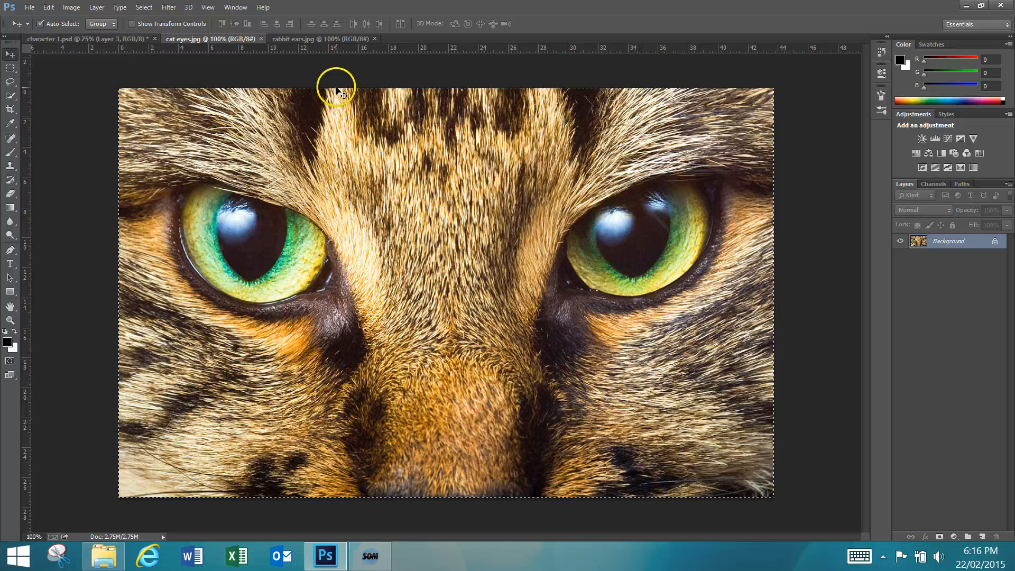
{"action": "left_click", "coordinate": [107, 40]}
{"action": "key", "text": "ctrl+v"}
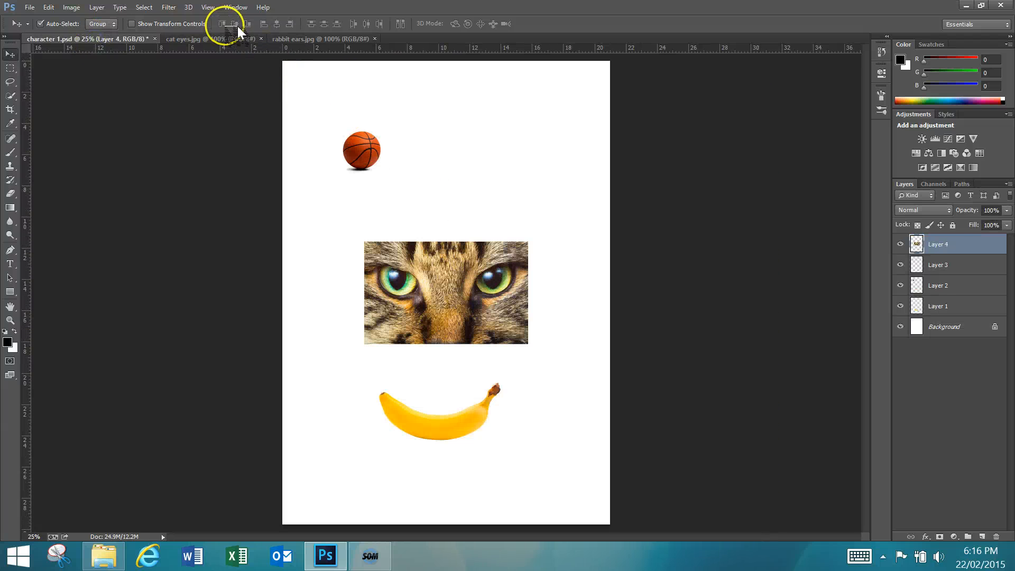
{"action": "left_click", "coordinate": [250, 39]}
{"action": "left_click", "coordinate": [263, 38]}
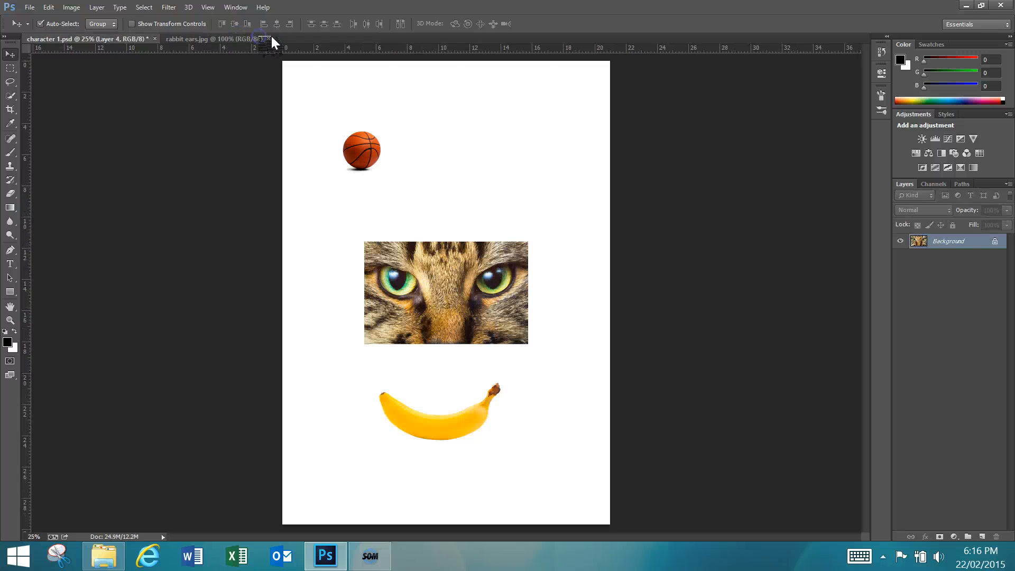
- Copy the whole rabbit ears.jpg image into character 1.psd and close rabbit ears.jpg
{"action": "left_click", "coordinate": [255, 37]}
{"action": "left_click", "coordinate": [405, 113]}
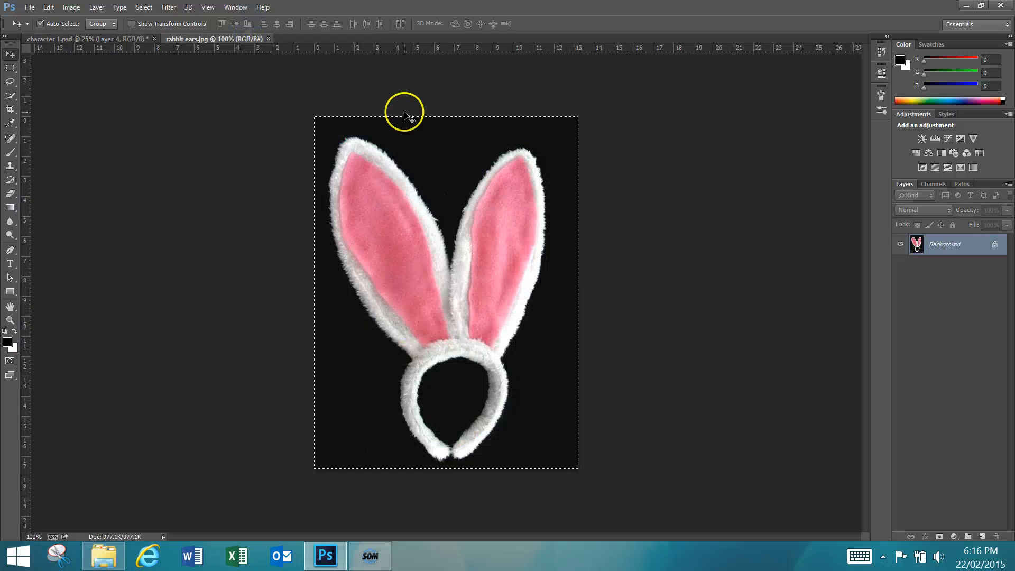
{"action": "left_click_drag", "start_coordinate": [157, 41], "coordinate": [407, 186]}
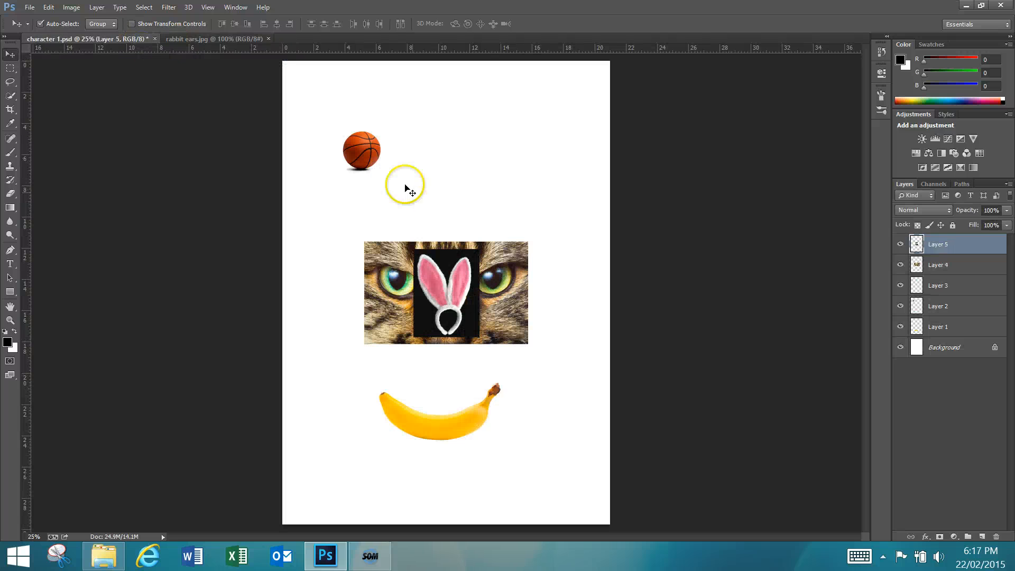
{"action": "left_click", "coordinate": [269, 38]}
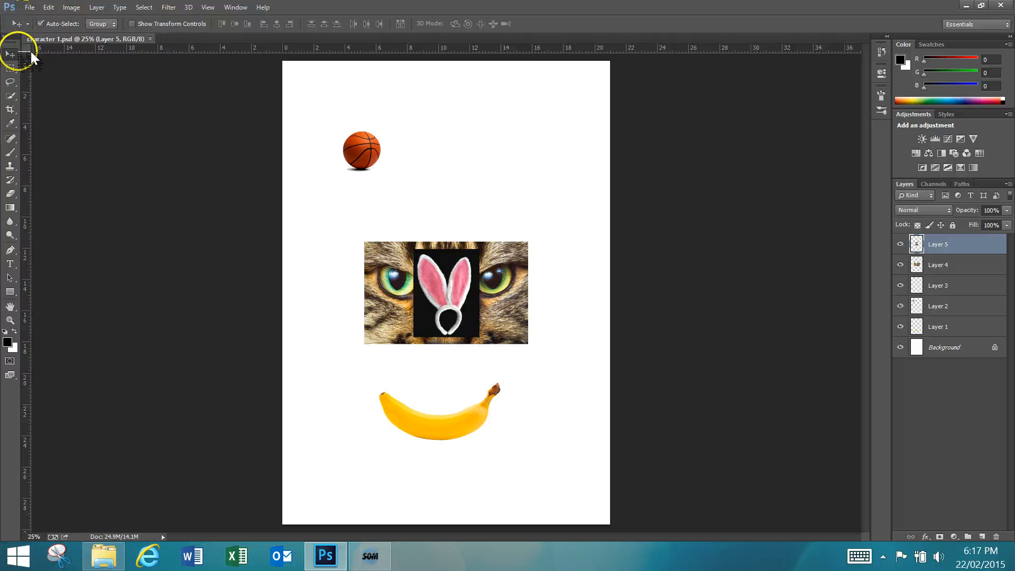
- Move the cat eyes to the lower right of the page and the rabbit ears and pink button to the lower left
{"action": "left_click_drag", "start_coordinate": [516, 299], "coordinate": [560, 467]}
{"action": "left_click_drag", "start_coordinate": [447, 304], "coordinate": [352, 450]}
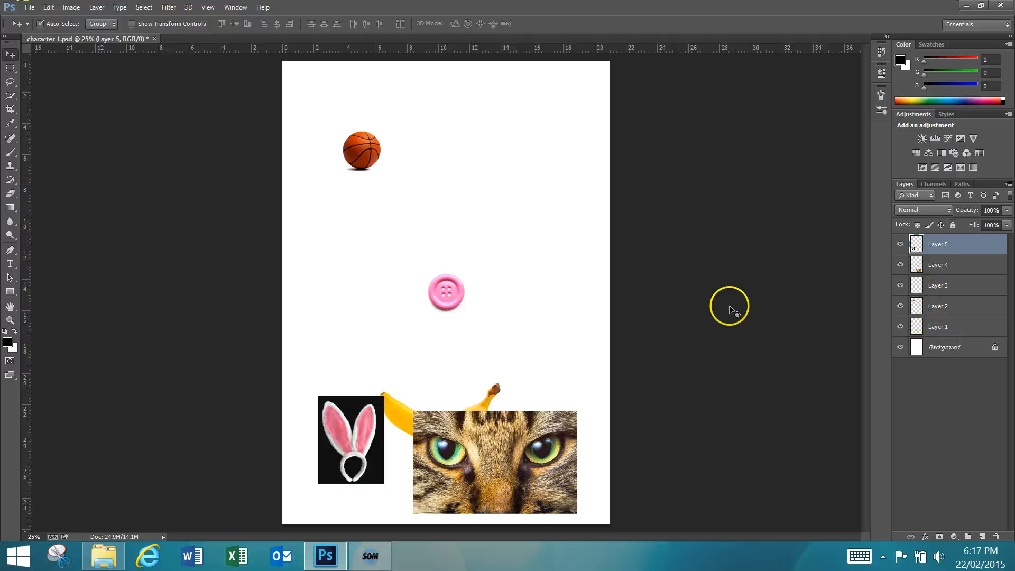
{"action": "left_click_drag", "start_coordinate": [446, 293], "coordinate": [301, 449]}
{"action": "left_click_drag", "start_coordinate": [299, 487], "coordinate": [300, 480]}
- Move the basketball down the page to just above the banana
{"action": "left_click_drag", "start_coordinate": [364, 132], "coordinate": [378, 421]}
{"action": "left_click_drag", "start_coordinate": [312, 453], "coordinate": [348, 425]}
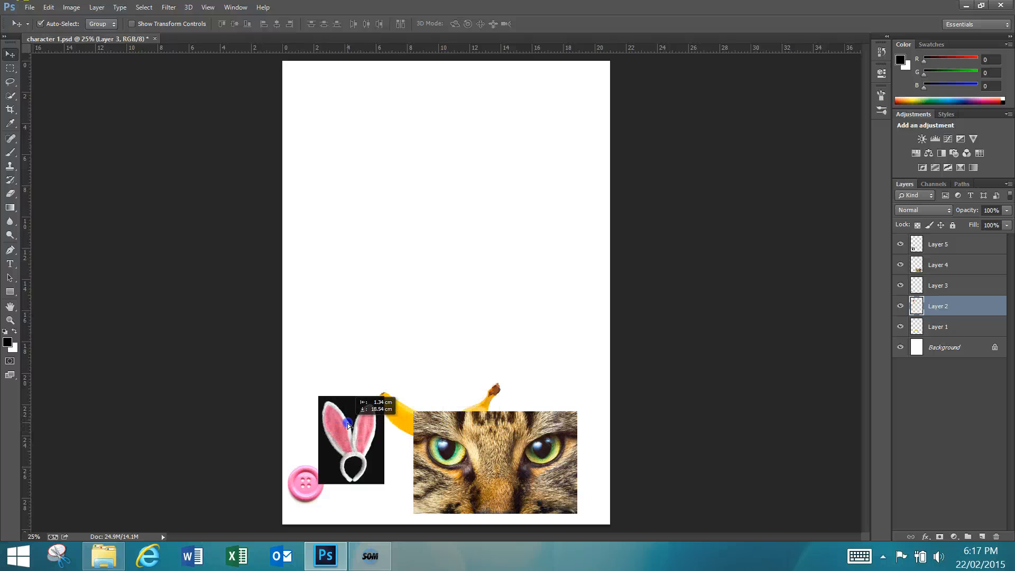
{"action": "left_click_drag", "start_coordinate": [398, 401], "coordinate": [424, 353]}
- Place the basketball layer (Layer 2) directly below the banana layer (Layer 1) and move the basketball to the upper-left part of the page
{"action": "left_click", "coordinate": [953, 305]}
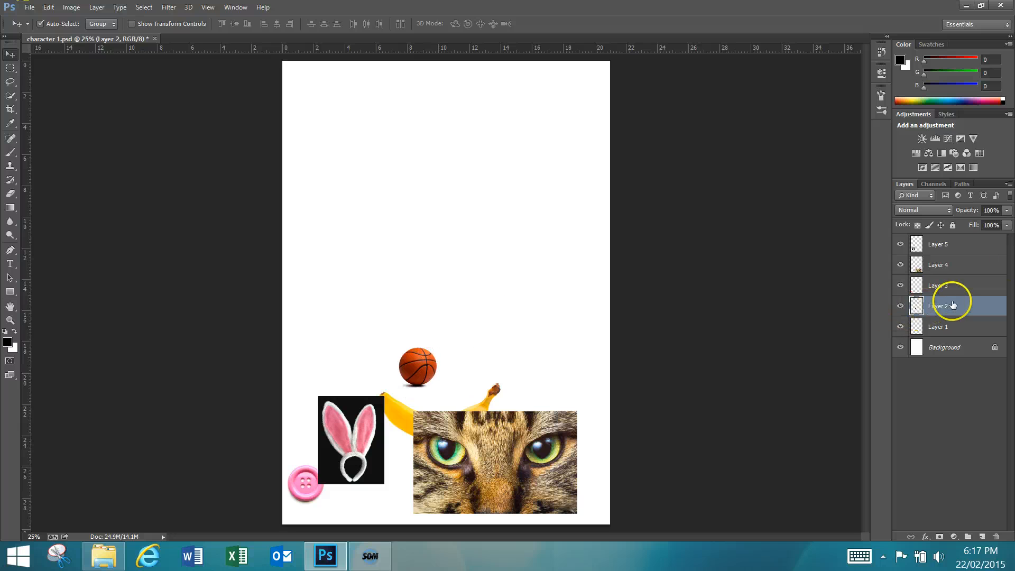
{"action": "left_click_drag", "start_coordinate": [947, 306], "coordinate": [947, 338]}
{"action": "left_click_drag", "start_coordinate": [430, 374], "coordinate": [361, 174]}
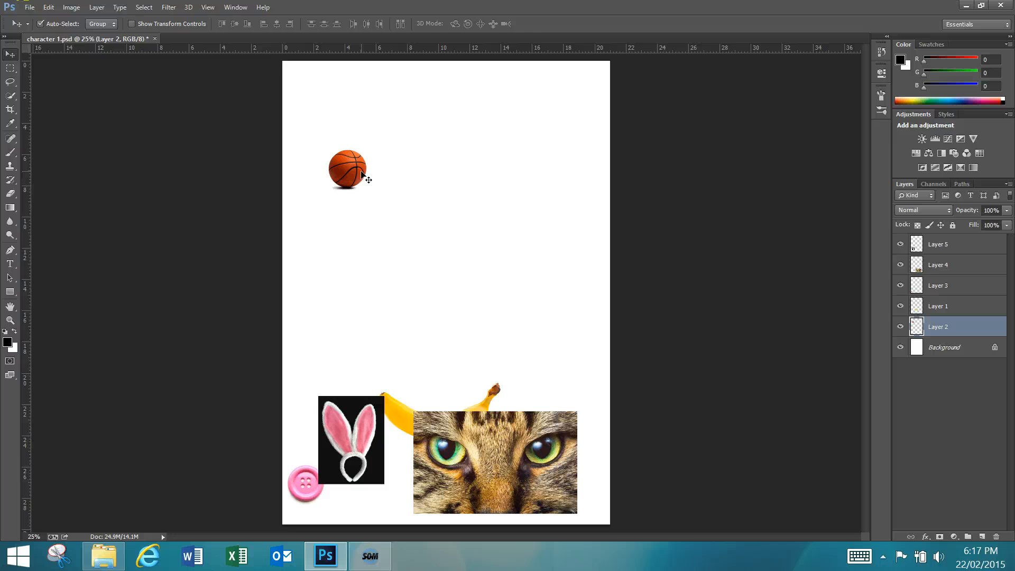
- Enlarge the basketball proportionally with Free Transform until it nearly spans the page width and position it around the page's middle
{"action": "key", "text": "ctrl+t"}
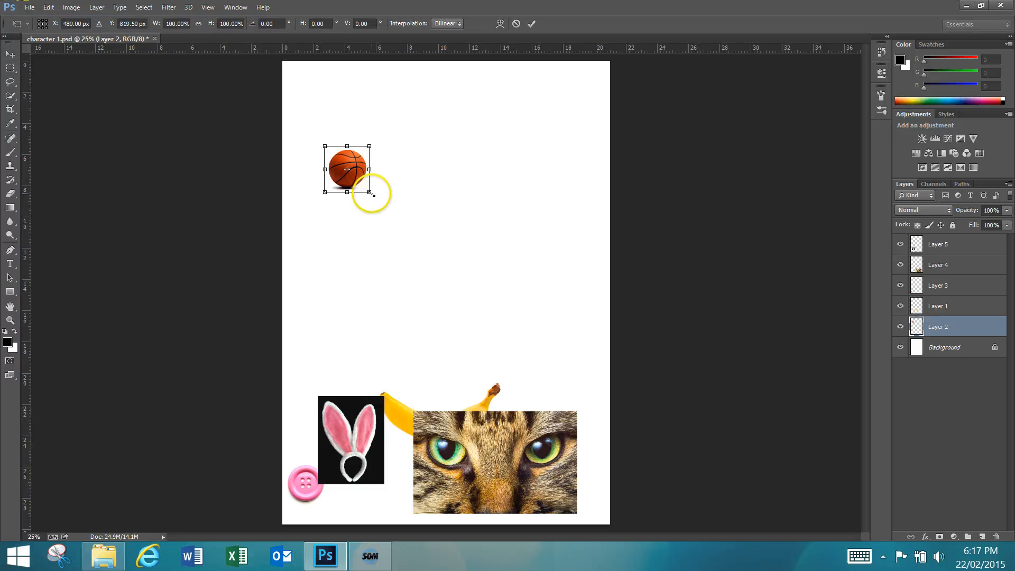
{"action": "left_click_drag", "start_coordinate": [371, 194], "coordinate": [615, 444]}
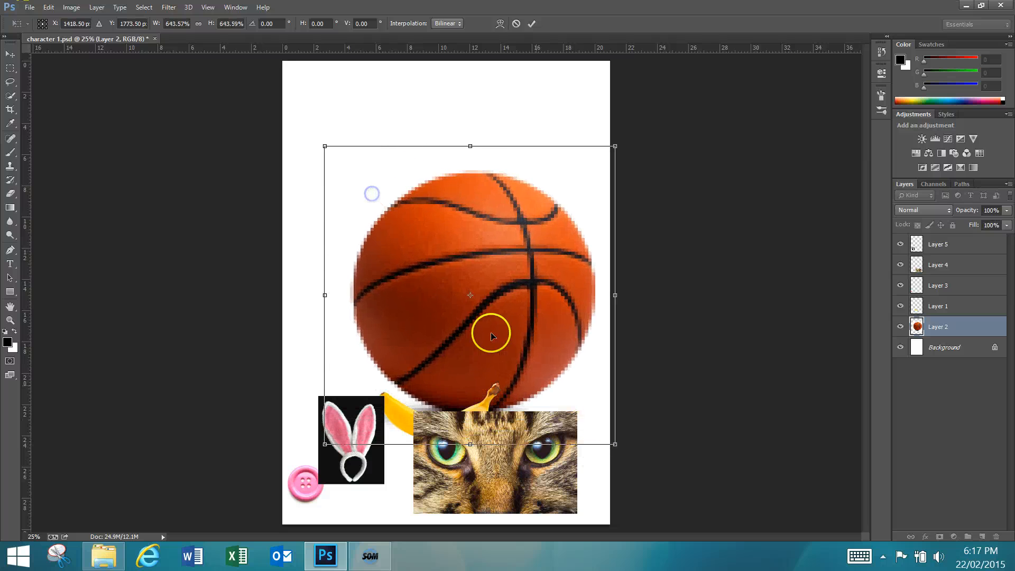
{"action": "left_click_drag", "start_coordinate": [324, 146], "coordinate": [271, 91]}
{"action": "left_click_drag", "start_coordinate": [391, 227], "coordinate": [391, 227]}
{"action": "key", "text": "Return"}
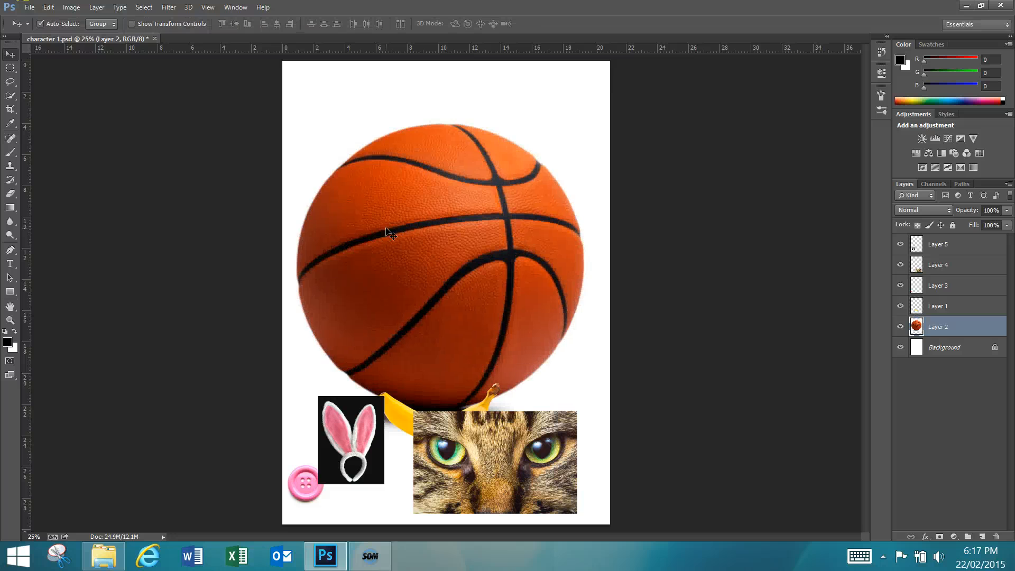
{"action": "left_click_drag", "start_coordinate": [396, 259], "coordinate": [405, 262]}
- Move the cat eyes over the upper part of the basketball and the banana onto its lower middle as a mouth
{"action": "left_click_drag", "start_coordinate": [493, 482], "coordinate": [464, 180]}
{"action": "left_click_drag", "start_coordinate": [435, 438], "coordinate": [422, 373]}
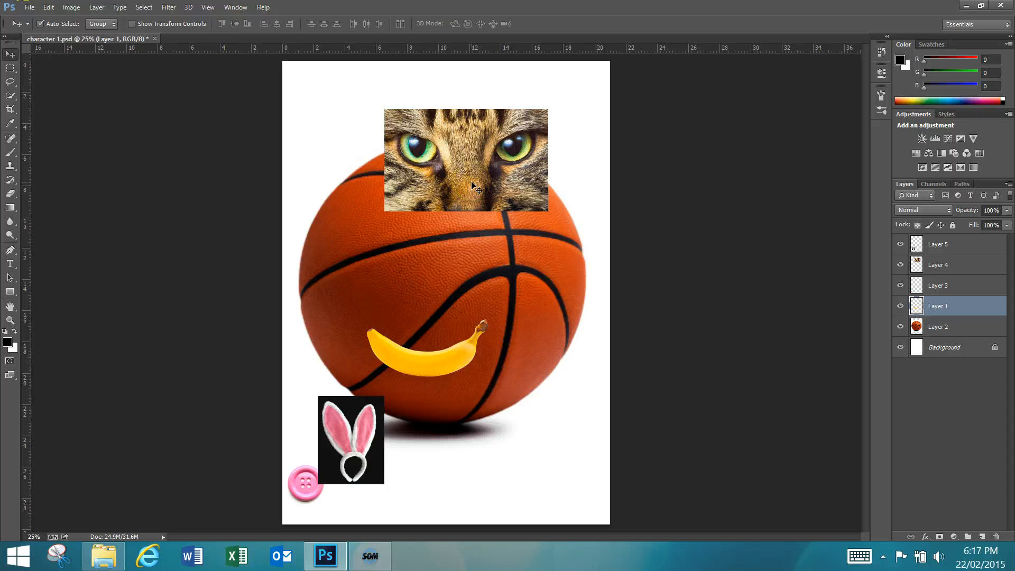
- Enlarge the banana to about 10.97 cm wide by 5.83 cm high and shift it slightly down and left on the basketball
{"action": "key", "text": "ctrl+t"}
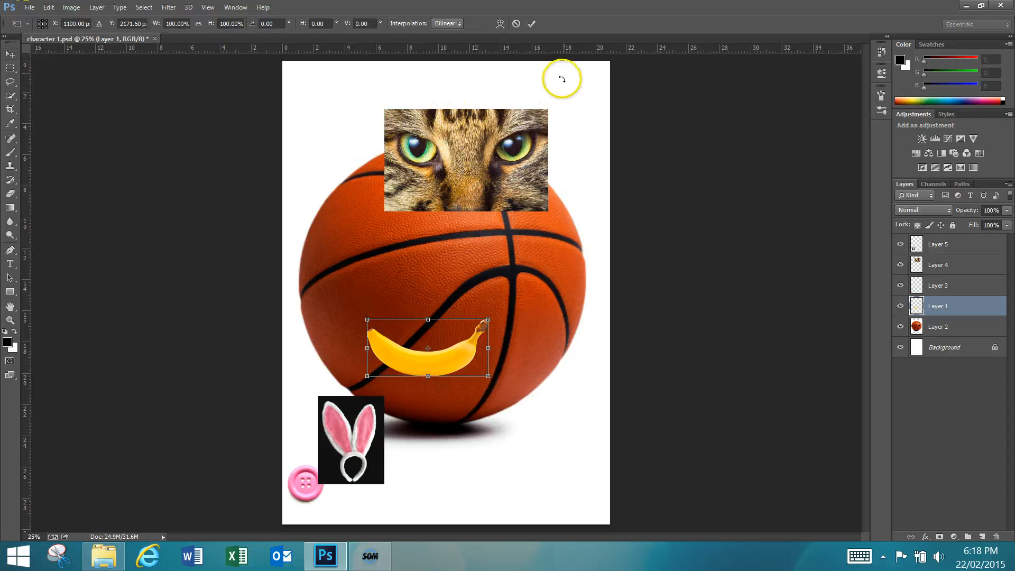
{"action": "left_click_drag", "start_coordinate": [489, 320], "coordinate": [537, 286]}
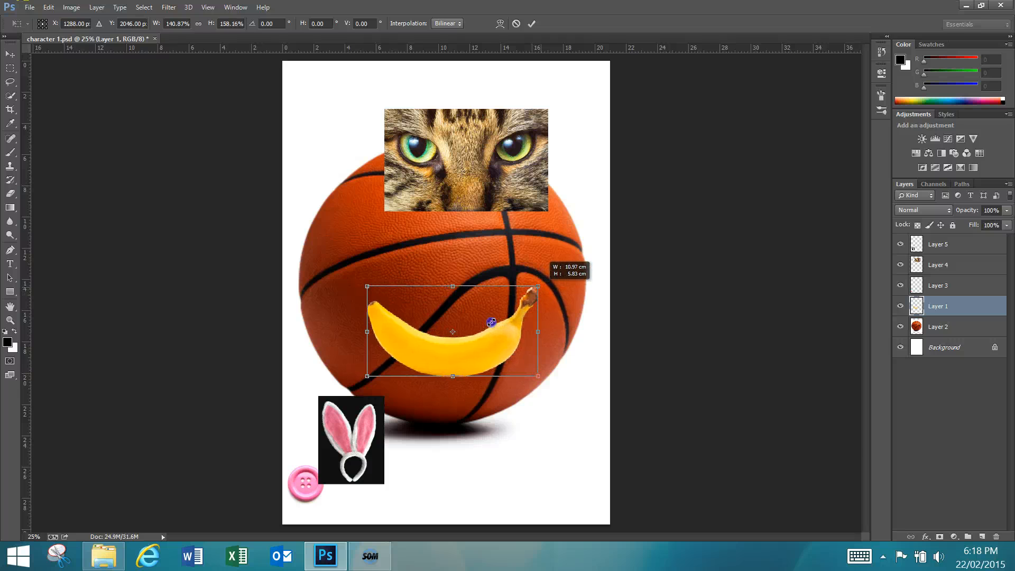
{"action": "key", "text": "Return"}
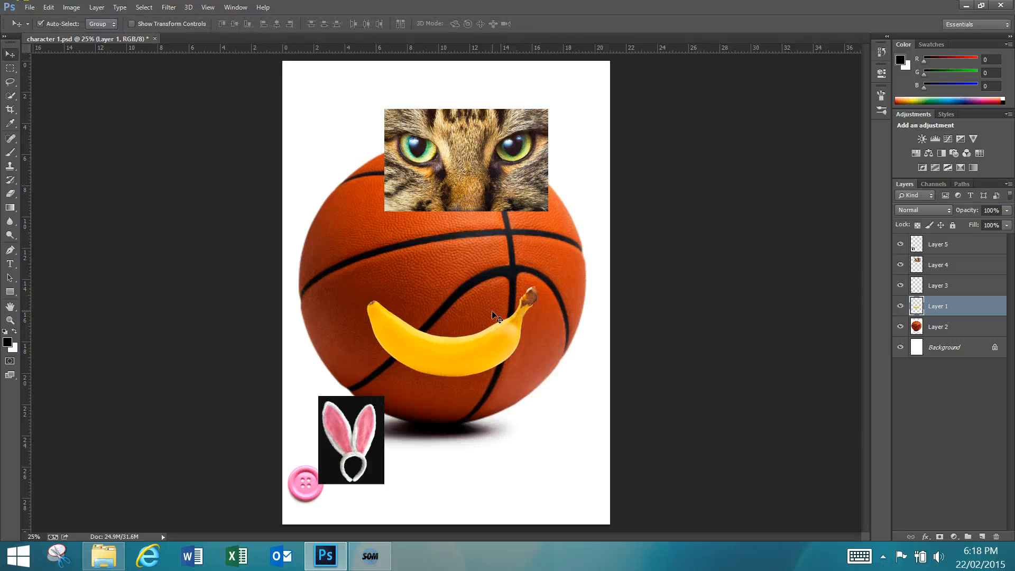
{"action": "left_click_drag", "start_coordinate": [460, 349], "coordinate": [447, 361]}
- Move the cat eyes down to just above the banana and add a layer mask to Layer 4
{"action": "left_click_drag", "start_coordinate": [451, 159], "coordinate": [431, 226]}
{"action": "left_click_drag", "start_coordinate": [892, 290], "coordinate": [958, 521]}
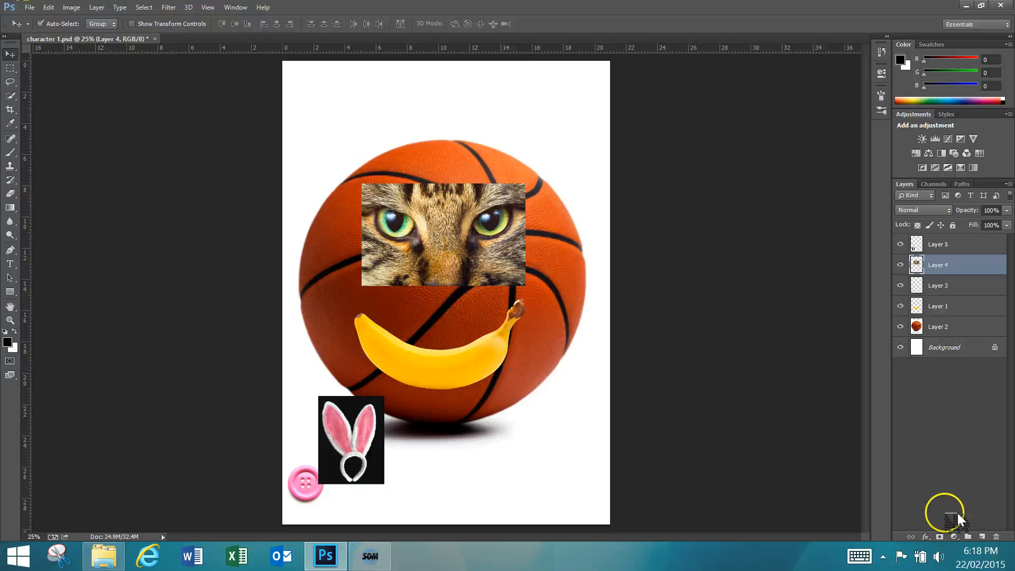
{"action": "left_click", "coordinate": [939, 539]}
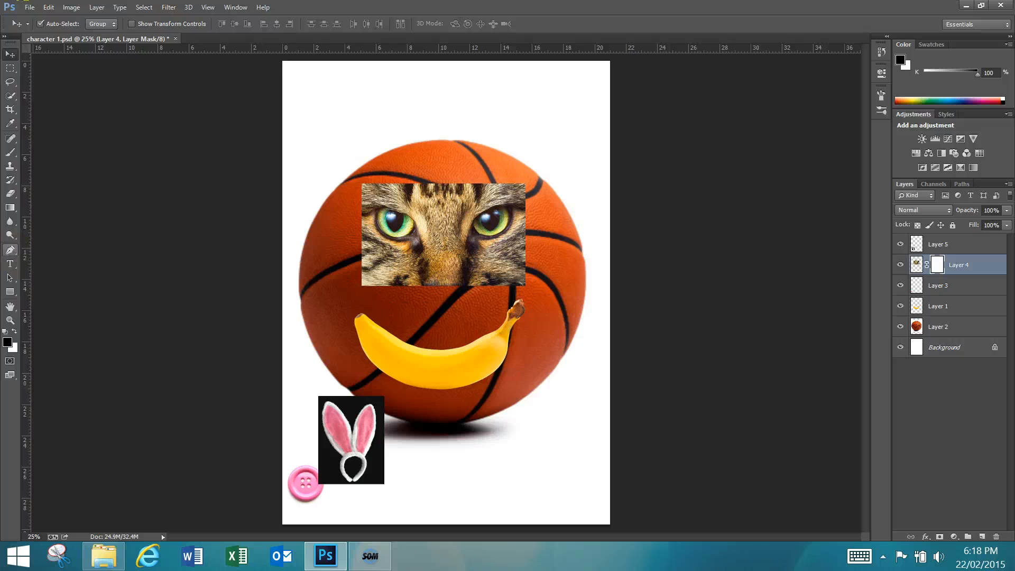
- Set up a soft black brush for the mask at 300 px and 100% opacity, with reduced hardness
{"action": "left_click", "coordinate": [11, 153]}
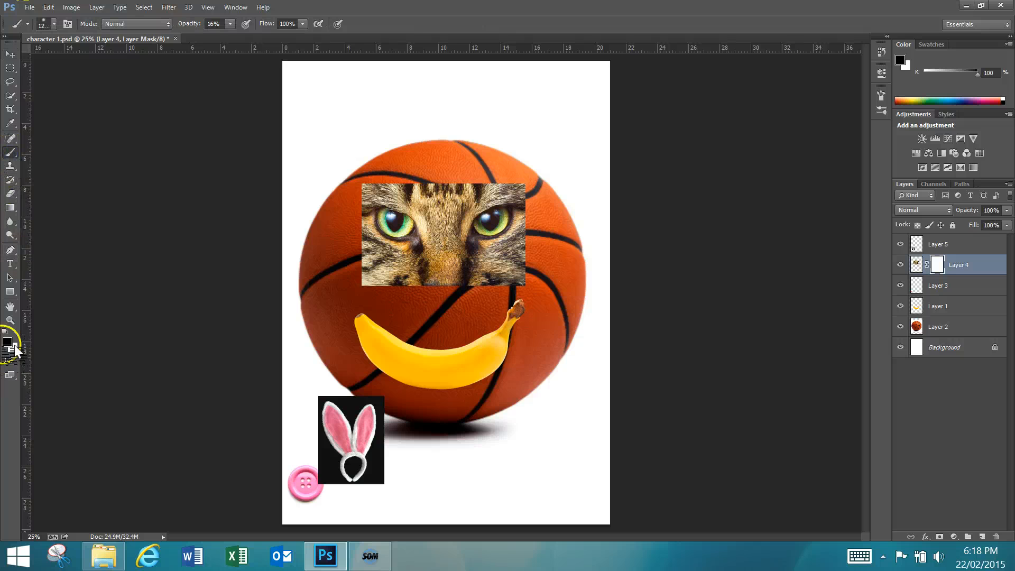
{"action": "key", "text": "bracketleft"}
{"action": "key", "text": "bracketleft"}
{"action": "key", "text": "bracketleft"}
{"action": "key", "text": "bracketleft"}
{"action": "key", "text": "bracketleft"}
{"action": "key", "text": "bracketleft"}
{"action": "key", "text": "bracketleft"}
{"action": "key", "text": "bracketleft"}
{"action": "key", "text": "bracketleft"}
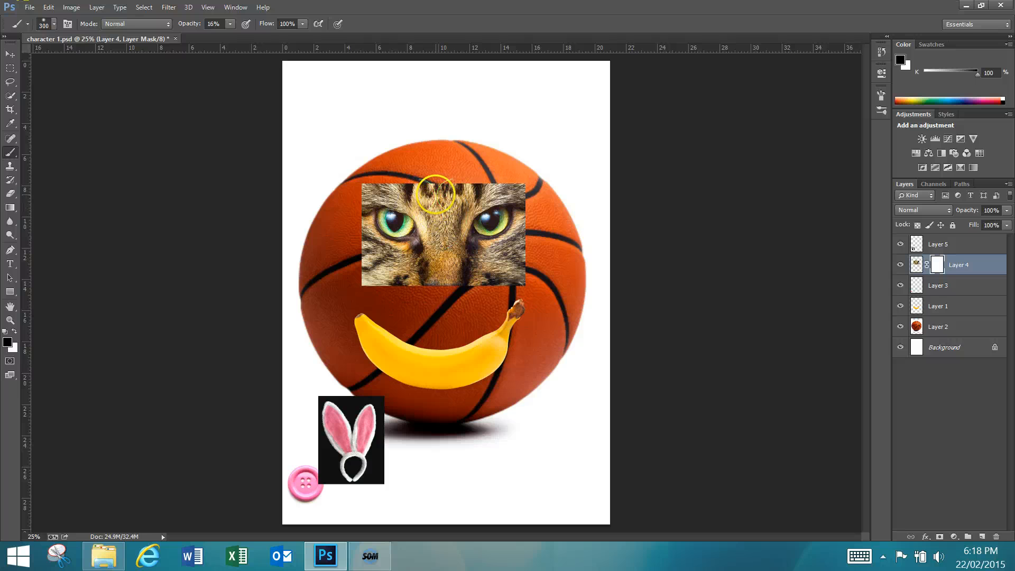
{"action": "left_click", "coordinate": [230, 24]}
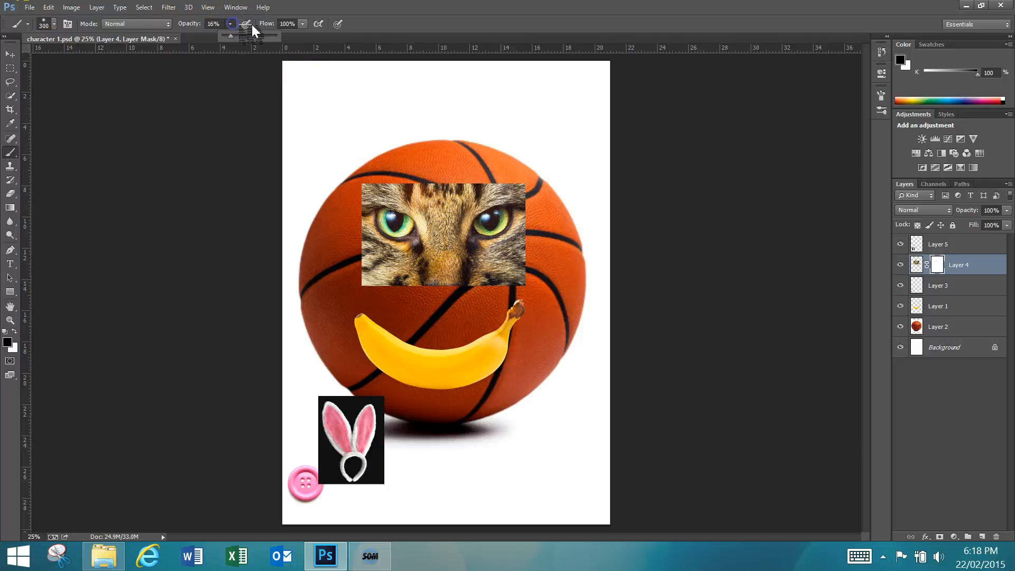
{"action": "key", "text": "0"}
{"action": "left_click", "coordinate": [54, 24]}
{"action": "left_click", "coordinate": [75, 81]}
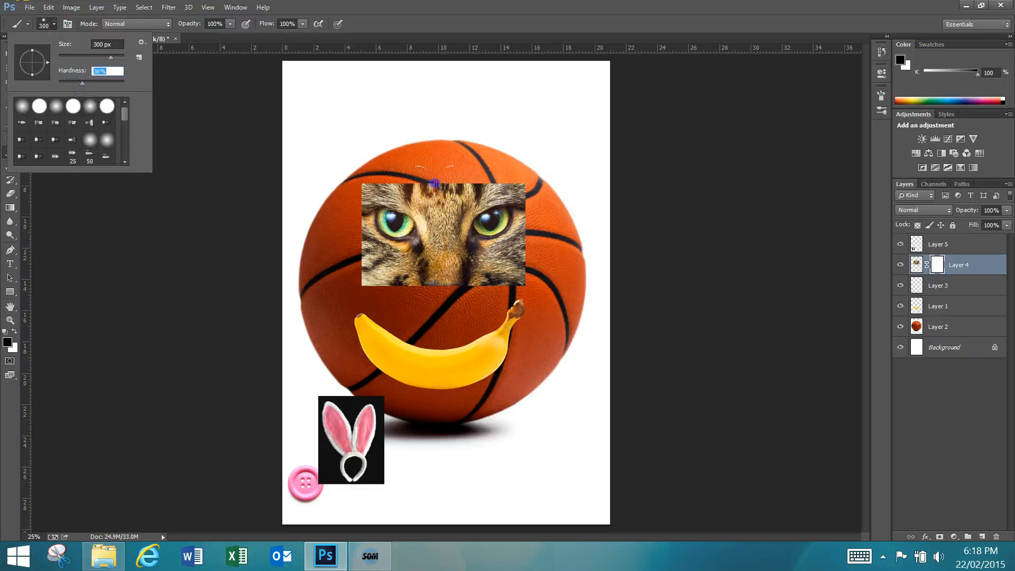
- Paint on Layer 4's mask to hide the strips of cat fur above and below the eyes
{"action": "left_click", "coordinate": [446, 190]}
{"action": "left_click_drag", "start_coordinate": [445, 190], "coordinate": [387, 185]}
{"action": "left_click_drag", "start_coordinate": [460, 186], "coordinate": [508, 187]}
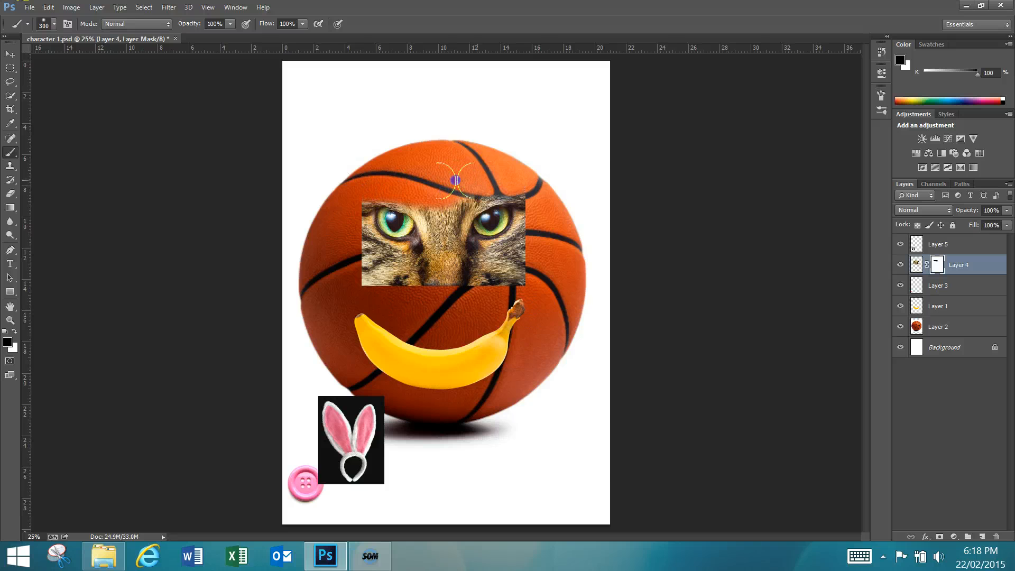
{"action": "mouse_move", "coordinate": [469, 259]}
{"action": "left_mouse_down"}
{"action": "mouse_move", "coordinate": [434, 276]}
{"action": "mouse_move", "coordinate": [381, 279]}
{"action": "mouse_move", "coordinate": [564, 279]}
{"action": "left_mouse_up"}
{"action": "left_click", "coordinate": [510, 261]}
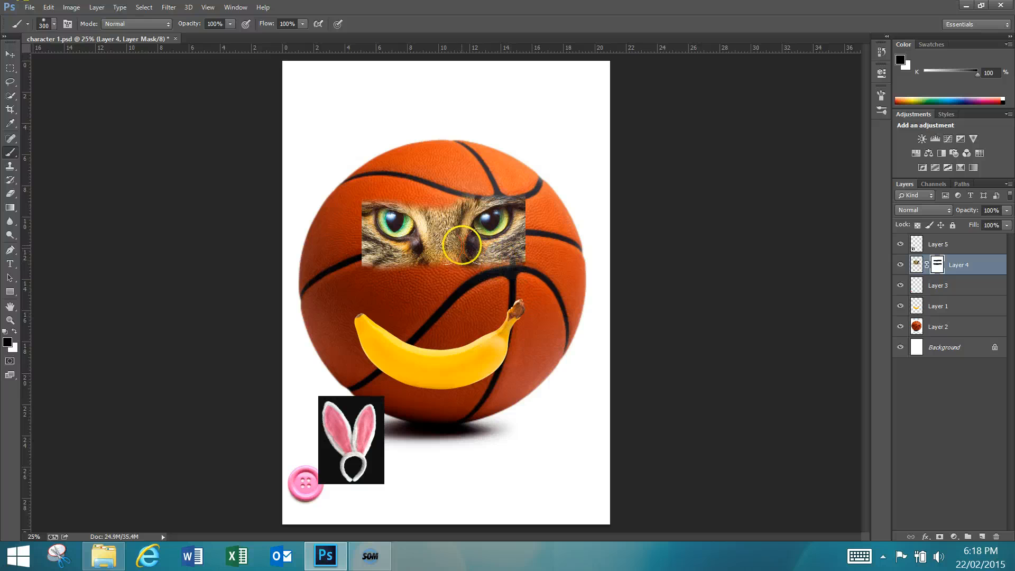
- Mask out the fur on the forehead between the eyes and undo the stroke that cuts into the right eye's brow
{"action": "key", "text": "z"}
{"action": "left_click_drag", "start_coordinate": [337, 181], "coordinate": [569, 291]}
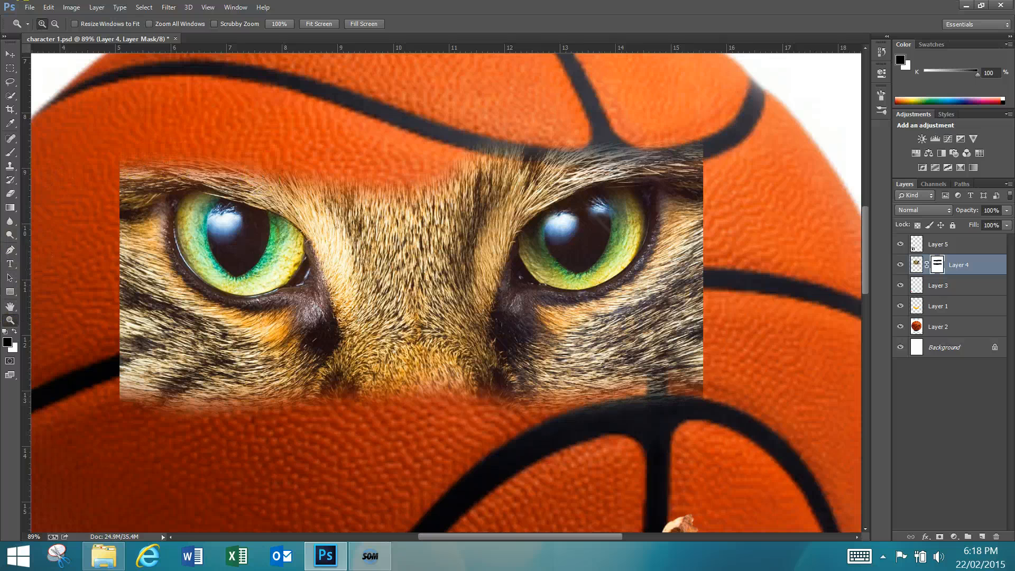
{"action": "left_click", "coordinate": [10, 152]}
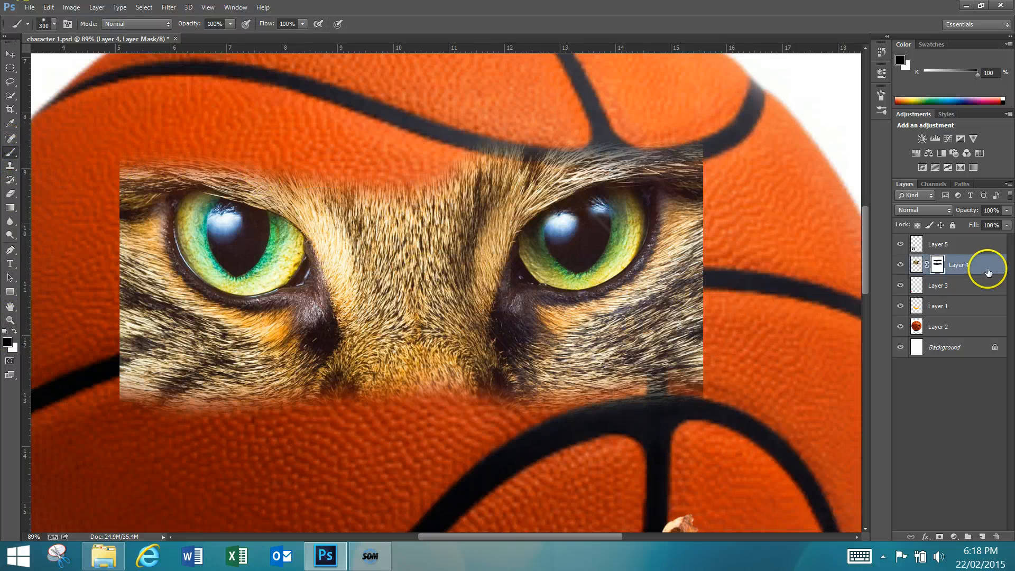
{"action": "left_click", "coordinate": [414, 248]}
{"action": "left_click_drag", "start_coordinate": [434, 203], "coordinate": [563, 124]}
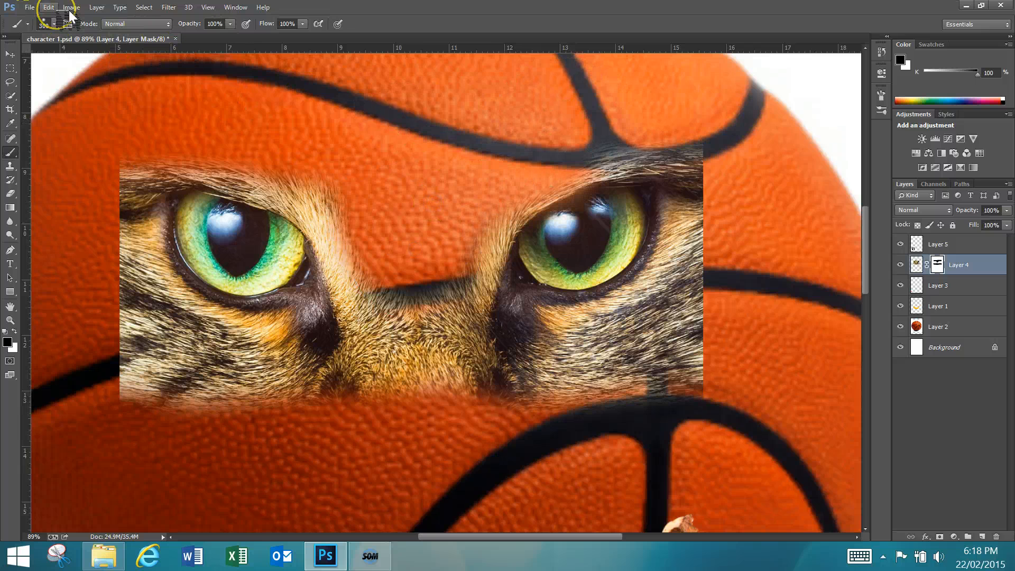
{"action": "key", "text": "ctrl+z"}
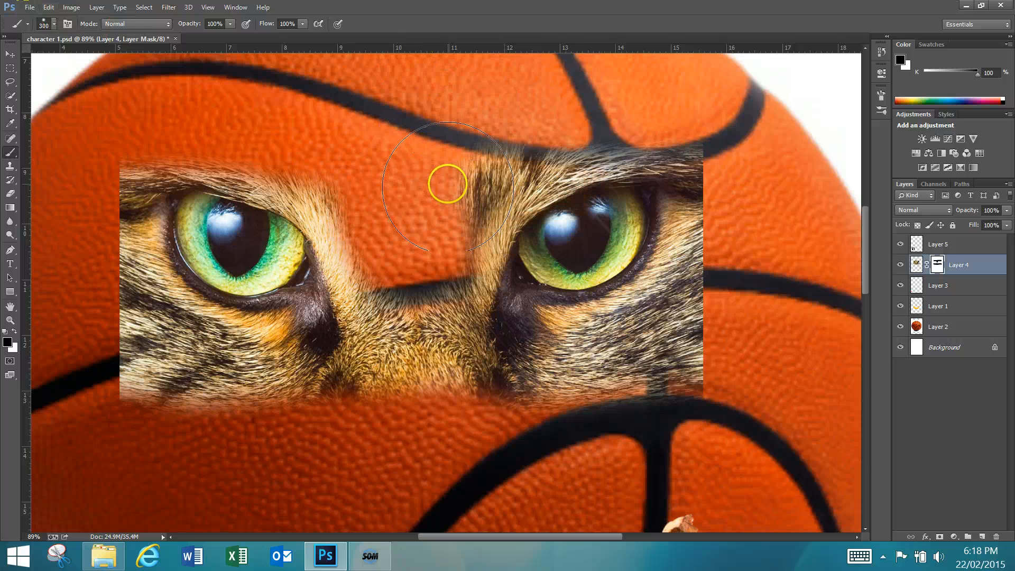
- Reduce the brush to 175 px and mask out the fur above, beside and below the right cat eye
{"action": "key", "text": "bracketleft"}
{"action": "key", "text": "bracketleft"}
{"action": "key", "text": "bracketleft"}
{"action": "mouse_move", "coordinate": [455, 189]}
{"action": "left_mouse_down"}
{"action": "mouse_move", "coordinate": [582, 117]}
{"action": "mouse_move", "coordinate": [671, 138]}
{"action": "mouse_move", "coordinate": [715, 168]}
{"action": "left_mouse_up"}
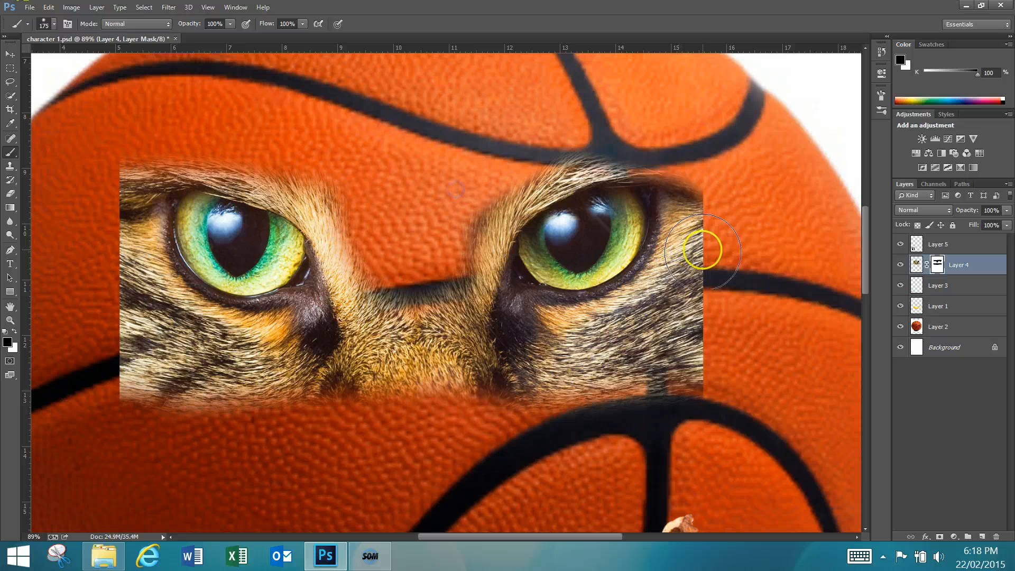
{"action": "left_click_drag", "start_coordinate": [699, 261], "coordinate": [698, 261]}
{"action": "mouse_move", "coordinate": [487, 403]}
{"action": "left_mouse_down"}
{"action": "mouse_move", "coordinate": [510, 363]}
{"action": "mouse_move", "coordinate": [509, 372]}
{"action": "mouse_move", "coordinate": [600, 347]}
{"action": "mouse_move", "coordinate": [639, 321]}
{"action": "left_mouse_up"}
{"action": "left_click_drag", "start_coordinate": [510, 371], "coordinate": [709, 356]}
{"action": "mouse_move", "coordinate": [680, 415]}
{"action": "left_mouse_down"}
{"action": "mouse_move", "coordinate": [538, 408]}
{"action": "mouse_move", "coordinate": [681, 362]}
{"action": "mouse_move", "coordinate": [700, 301]}
{"action": "left_mouse_up"}
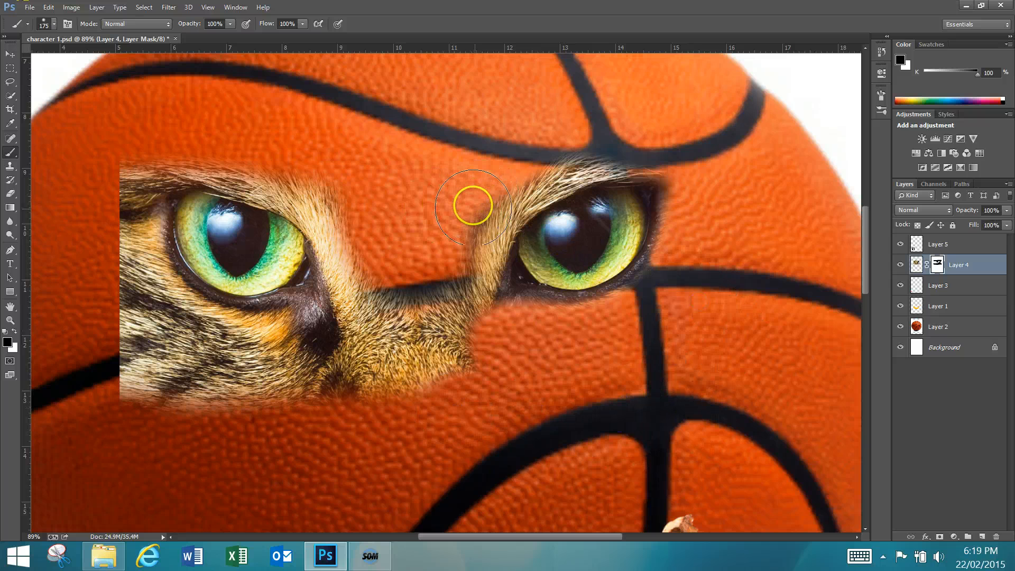
- Mask out the remaining fur on the nose bridge and below the left cat eye
{"action": "left_click_drag", "start_coordinate": [475, 209], "coordinate": [498, 171]}
{"action": "mouse_move", "coordinate": [475, 209]}
{"action": "left_mouse_down"}
{"action": "mouse_move", "coordinate": [413, 351]}
{"action": "mouse_move", "coordinate": [472, 350]}
{"action": "mouse_move", "coordinate": [423, 338]}
{"action": "mouse_move", "coordinate": [415, 373]}
{"action": "mouse_move", "coordinate": [171, 366]}
{"action": "mouse_move", "coordinate": [108, 272]}
{"action": "mouse_move", "coordinate": [211, 385]}
{"action": "mouse_move", "coordinate": [228, 382]}
{"action": "left_mouse_up"}
{"action": "left_click_drag", "start_coordinate": [389, 306], "coordinate": [193, 347]}
{"action": "mouse_move", "coordinate": [120, 250]}
{"action": "left_mouse_down"}
{"action": "mouse_move", "coordinate": [166, 324]}
{"action": "mouse_move", "coordinate": [227, 338]}
{"action": "left_mouse_up"}
{"action": "left_click_drag", "start_coordinate": [325, 344], "coordinate": [328, 344]}
{"action": "left_click_drag", "start_coordinate": [210, 340], "coordinate": [209, 339]}
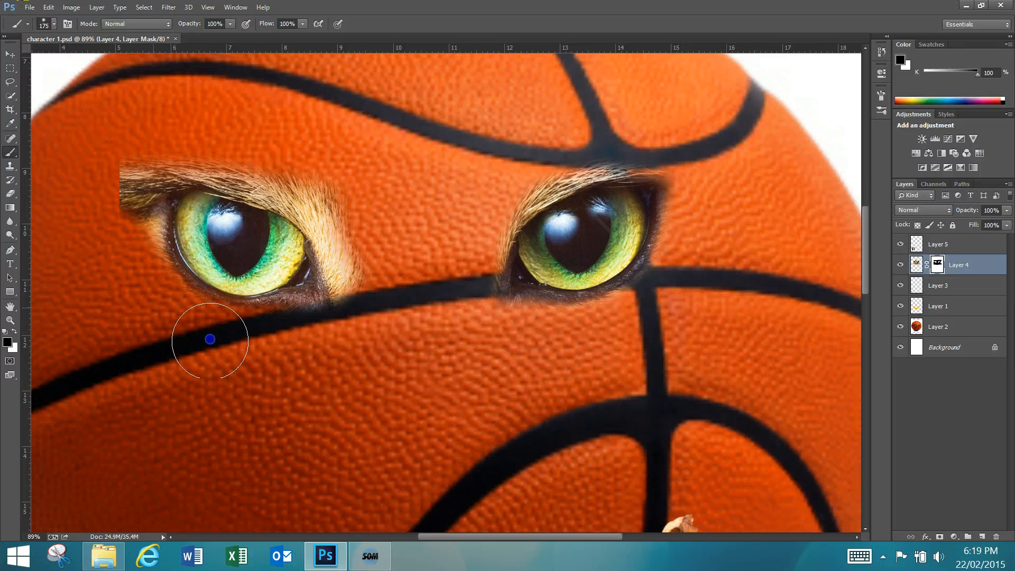
- Trim the mask closely around the left cat eye, hiding the fur at its outer and inner corners
{"action": "left_click_drag", "start_coordinate": [122, 187], "coordinate": [123, 185]}
{"action": "left_click_drag", "start_coordinate": [133, 252], "coordinate": [118, 172]}
{"action": "mouse_move", "coordinate": [373, 314]}
{"action": "left_mouse_down"}
{"action": "mouse_move", "coordinate": [354, 269]}
{"action": "mouse_move", "coordinate": [347, 196]}
{"action": "left_mouse_up"}
{"action": "left_click_drag", "start_coordinate": [328, 264], "coordinate": [307, 204]}
{"action": "mouse_move", "coordinate": [366, 323]}
{"action": "left_mouse_down"}
{"action": "mouse_move", "coordinate": [344, 171]}
{"action": "mouse_move", "coordinate": [324, 205]}
{"action": "mouse_move", "coordinate": [327, 181]}
{"action": "mouse_move", "coordinate": [181, 203]}
{"action": "mouse_move", "coordinate": [342, 325]}
{"action": "mouse_move", "coordinate": [286, 346]}
{"action": "left_mouse_up"}
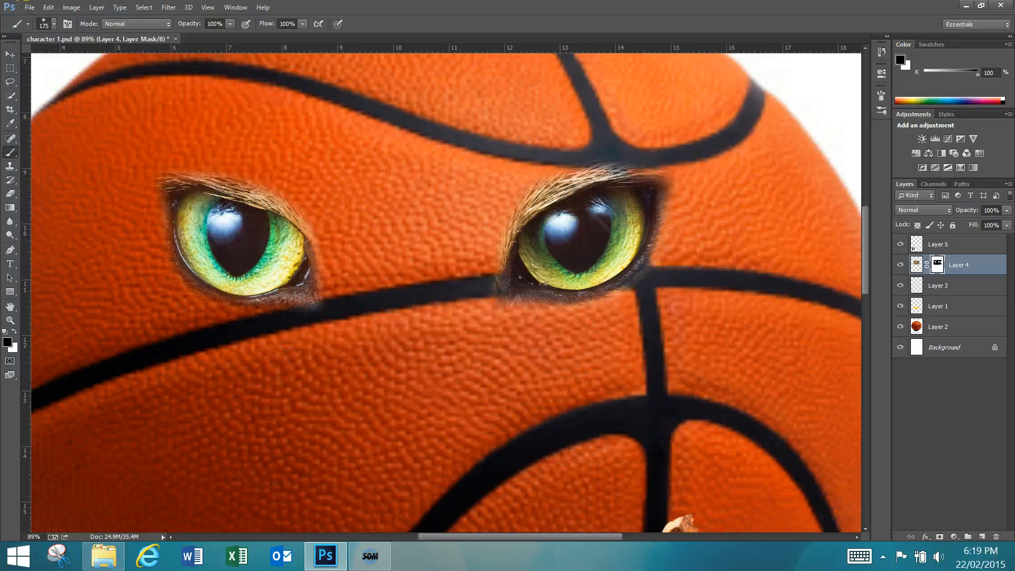
{"action": "left_click", "coordinate": [10, 53]}
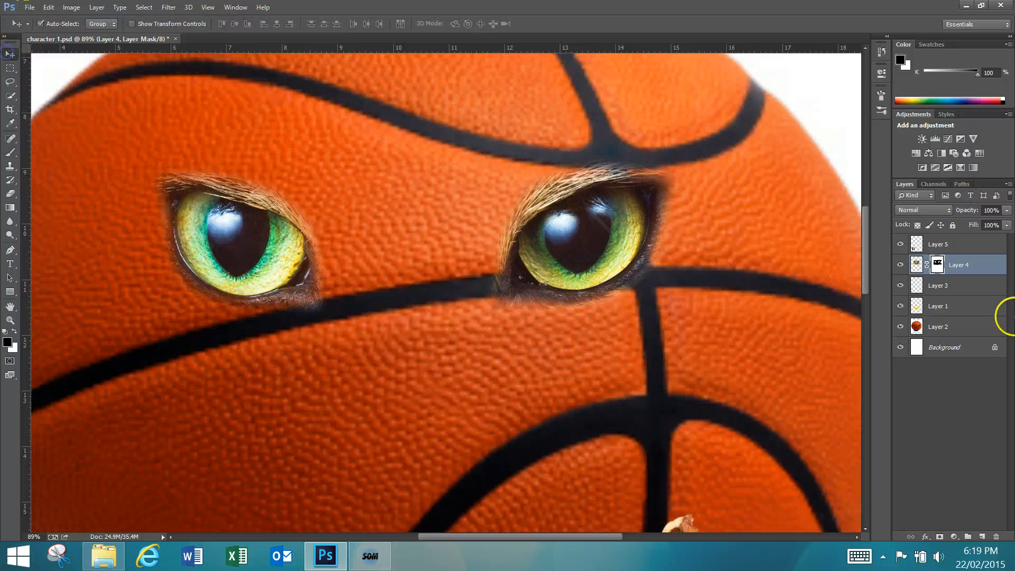
{"action": "right_click", "coordinate": [917, 269]}
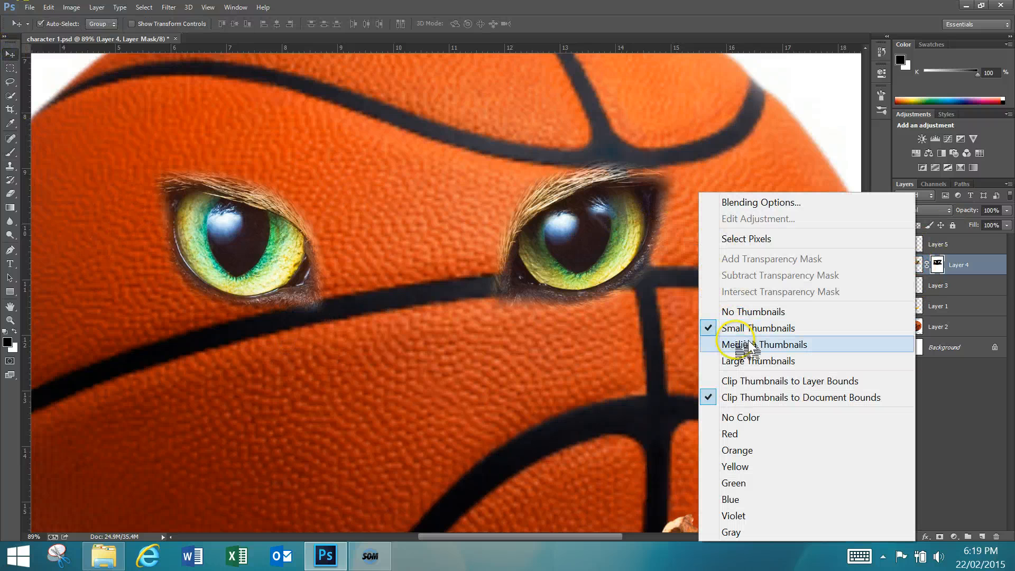
{"action": "left_click", "coordinate": [935, 432]}
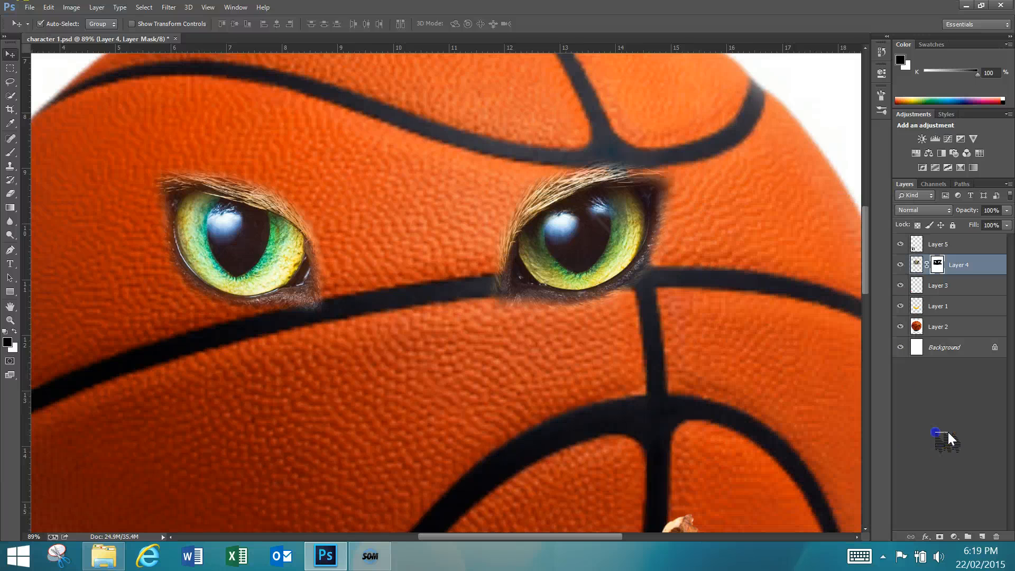
{"action": "left_click", "coordinate": [918, 265]}
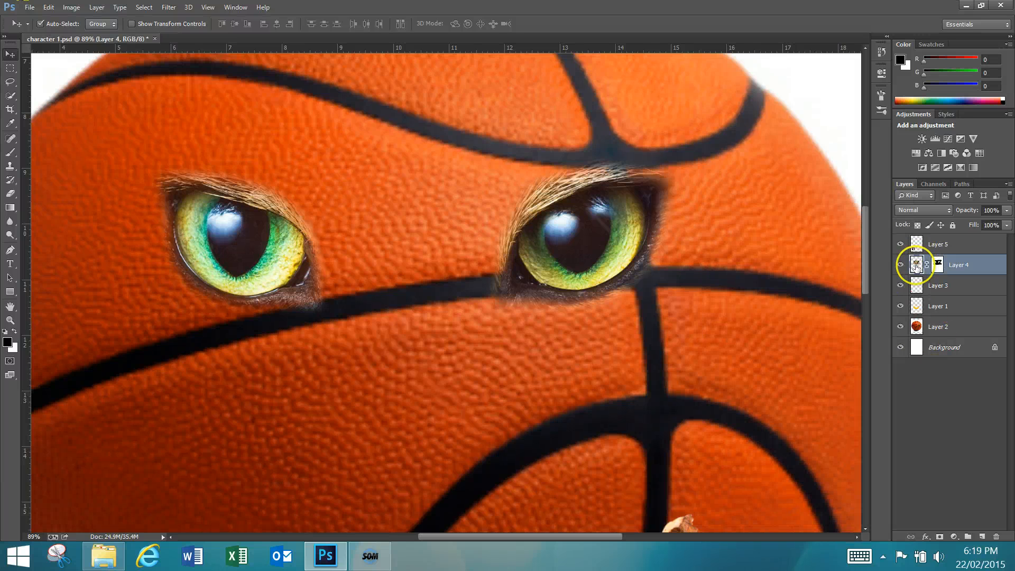
{"action": "right_click", "coordinate": [929, 267]}
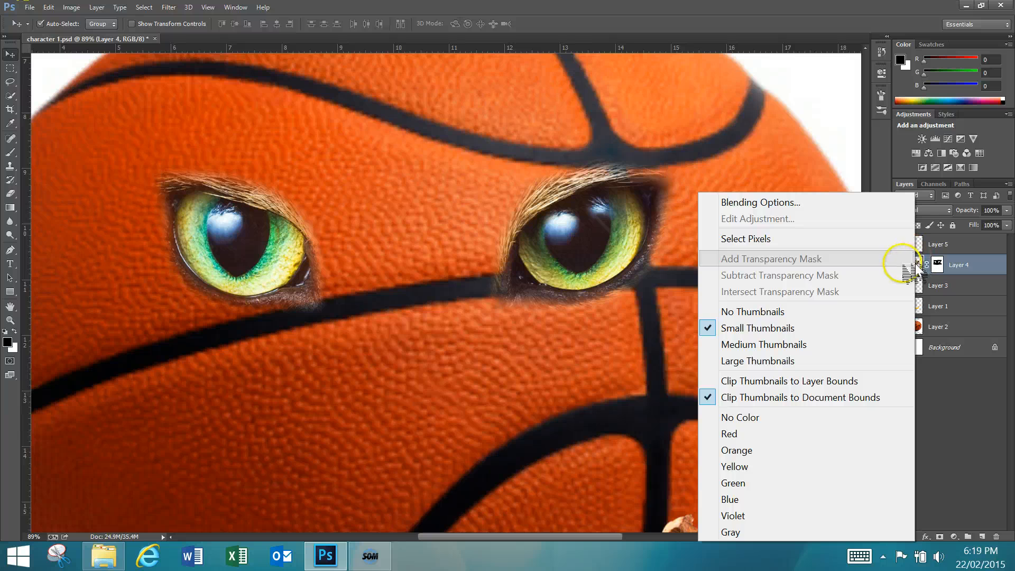
{"action": "left_click", "coordinate": [983, 473]}
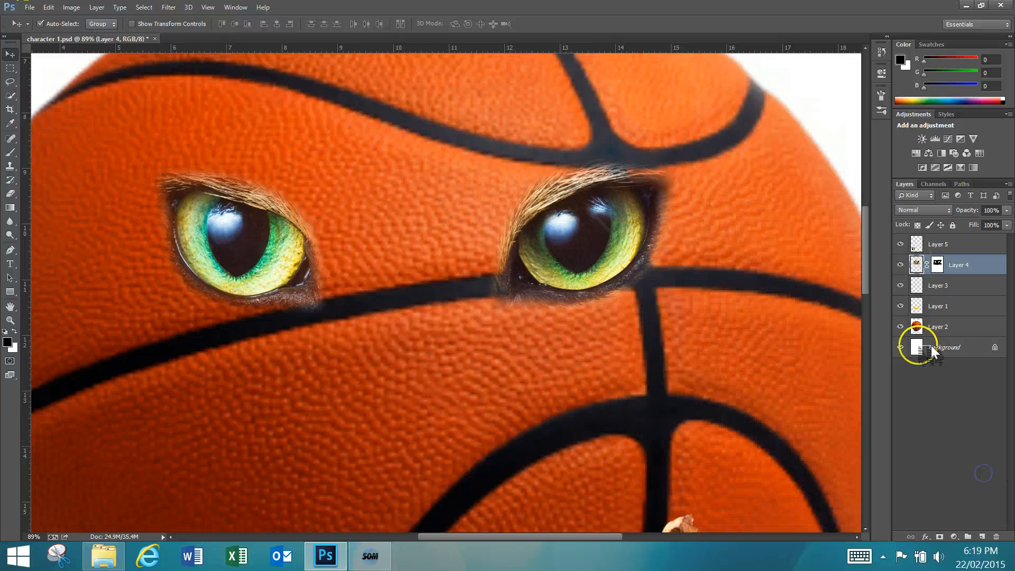
{"action": "right_click", "coordinate": [974, 267]}
{"action": "left_click", "coordinate": [998, 410]}
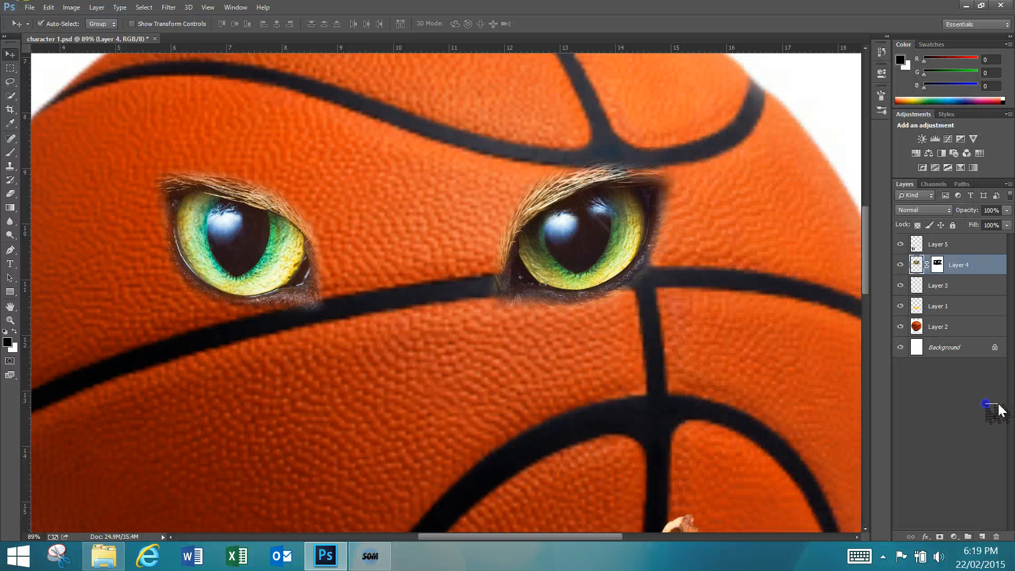
- Duplicate the masked cat eyes layer (Layer 4) and move the copy straight down below the original eyes
{"action": "right_click", "coordinate": [963, 266]}
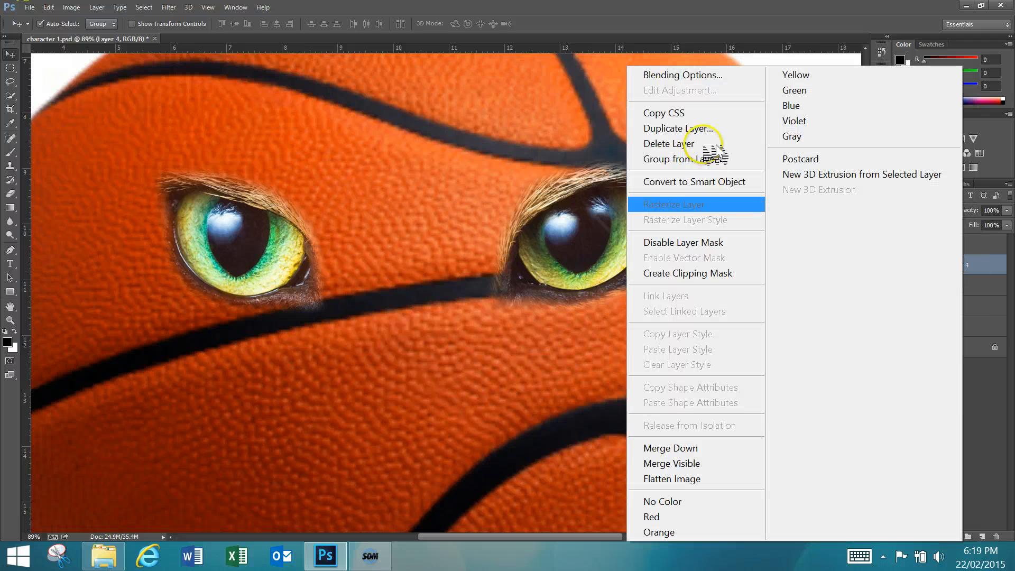
{"action": "left_click", "coordinate": [682, 131]}
{"action": "left_click", "coordinate": [595, 173]}
{"action": "left_click_drag", "start_coordinate": [596, 242], "coordinate": [594, 417]}
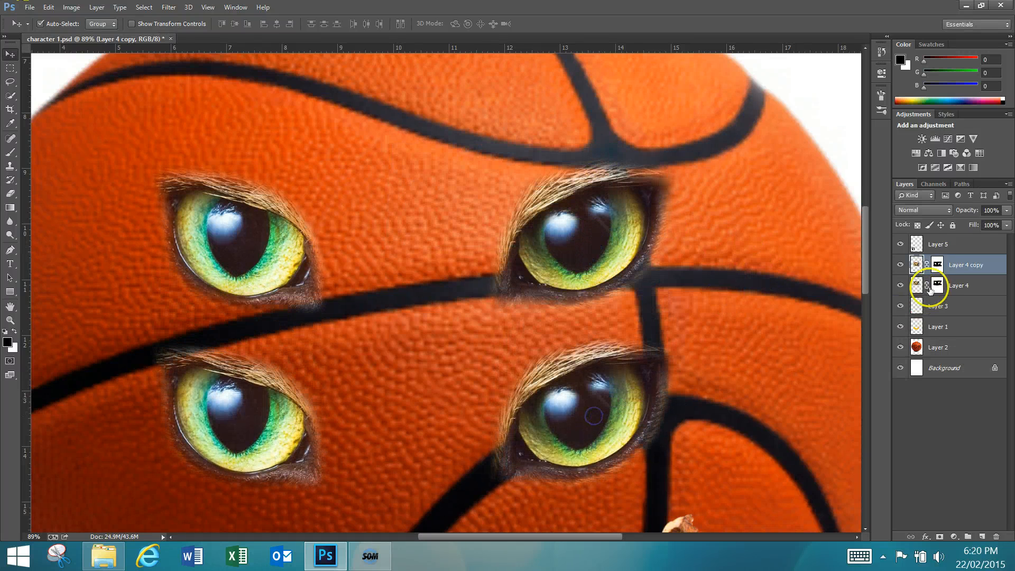
- Enlarge the brush to 400 px and paint out the left eye on the mask of Layer 4 copy
{"action": "left_click", "coordinate": [937, 265]}
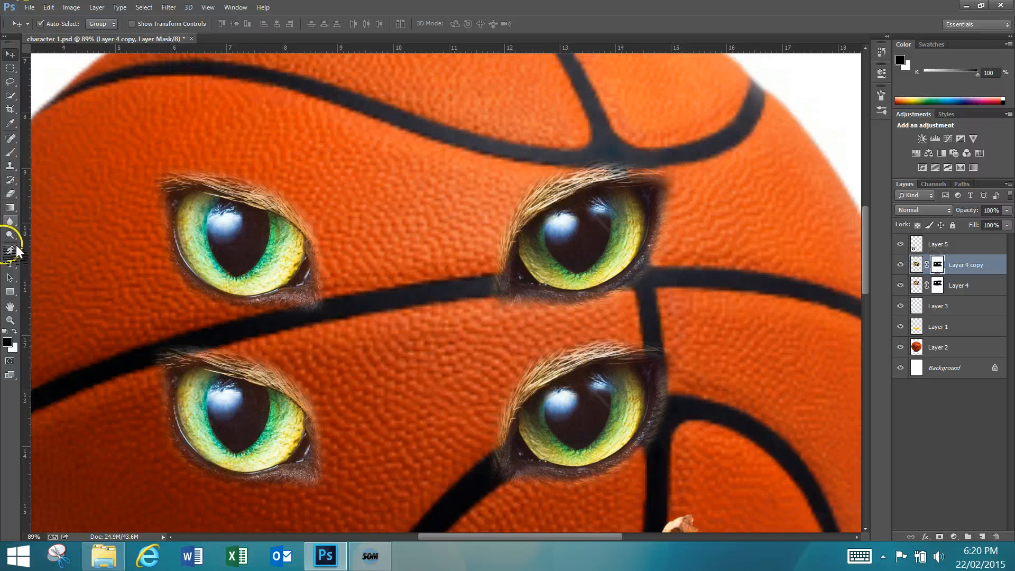
{"action": "left_click", "coordinate": [20, 164]}
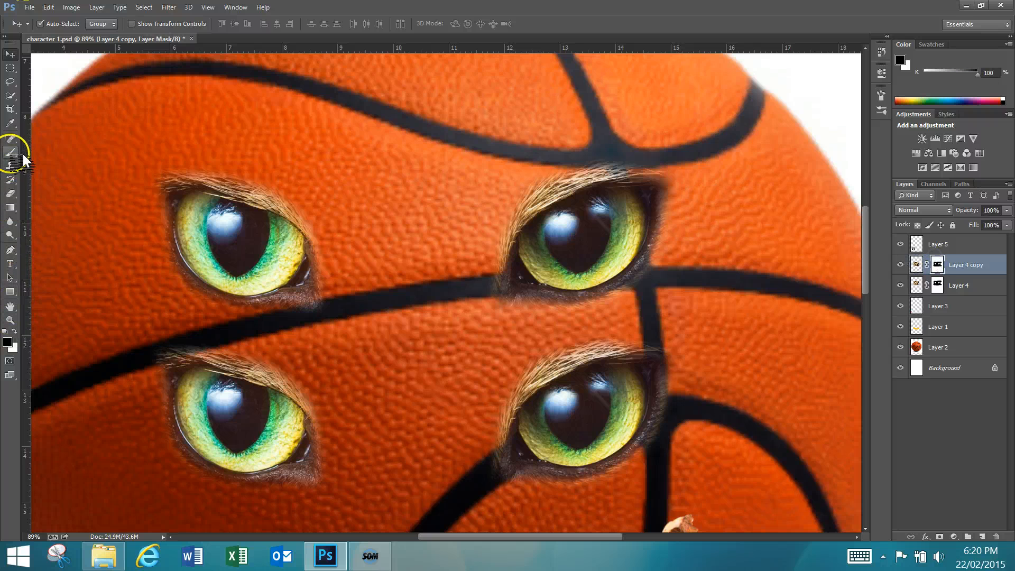
{"action": "left_click", "coordinate": [10, 154]}
{"action": "left_click_drag", "start_coordinate": [152, 213], "coordinate": [156, 196]}
{"action": "key", "text": "]"}
{"action": "key", "text": "]"}
{"action": "key", "text": "]"}
{"action": "key", "text": "]"}
{"action": "key", "text": "ctrl+z"}
{"action": "left_click", "coordinate": [258, 246]}
{"action": "mouse_move", "coordinate": [217, 417]}
{"action": "left_mouse_down"}
{"action": "mouse_move", "coordinate": [249, 418]}
{"action": "mouse_move", "coordinate": [199, 423]}
{"action": "left_mouse_up"}
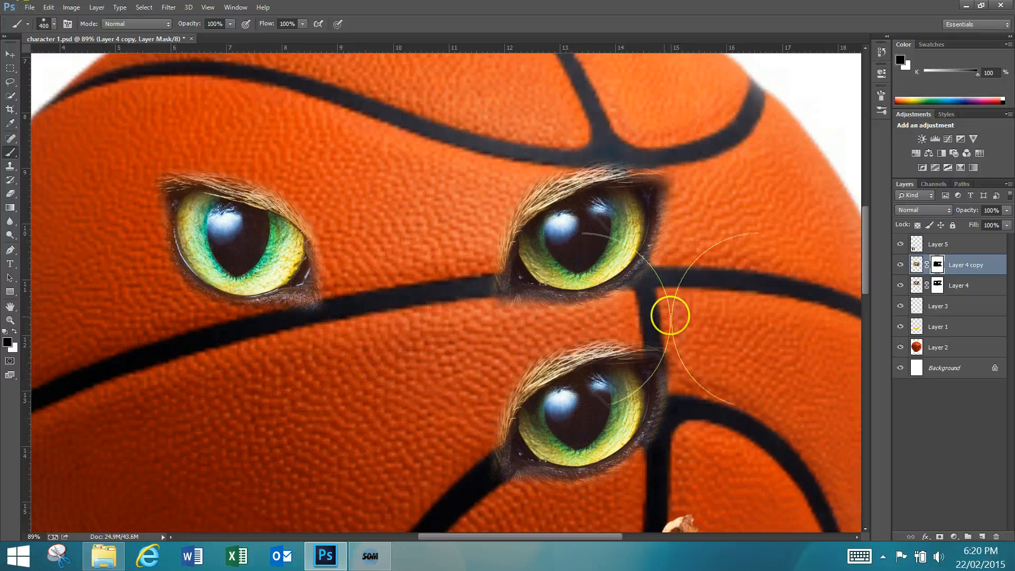
- Paint out the right eye on Layer 4's mask so each layer keeps one eye, and fit the page in view
{"action": "left_click", "coordinate": [937, 285]}
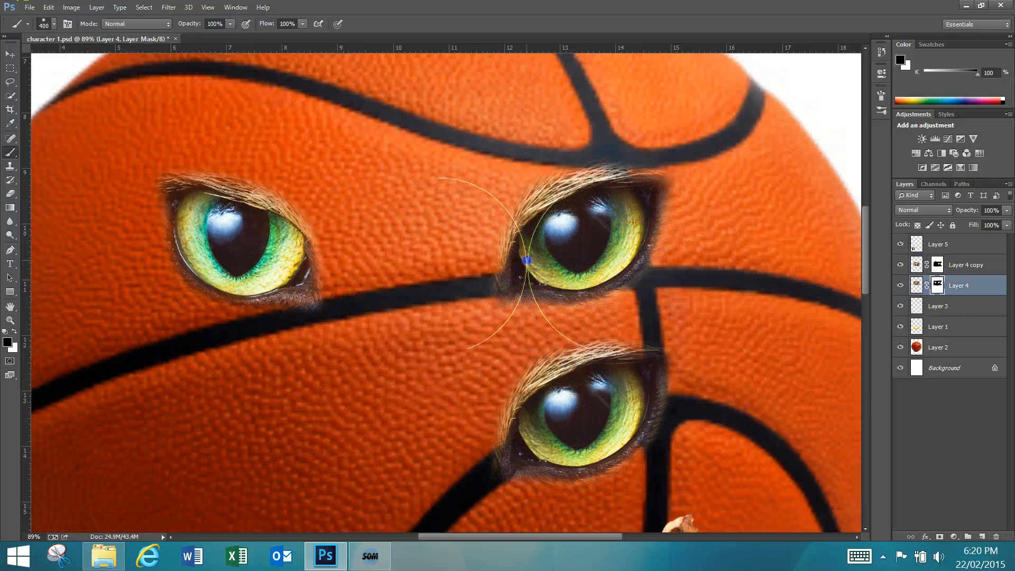
{"action": "left_click_drag", "start_coordinate": [525, 259], "coordinate": [527, 260]}
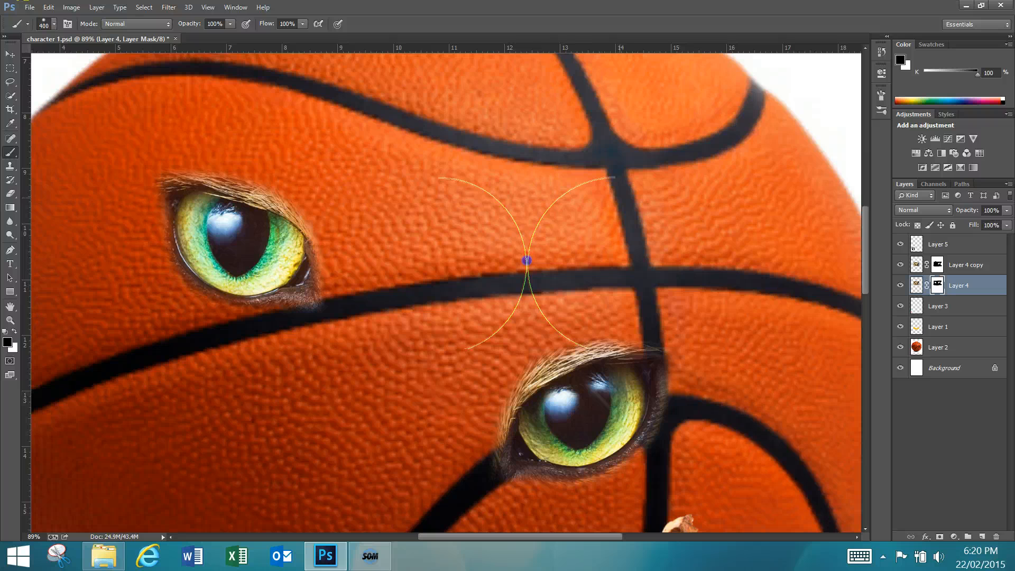
{"action": "left_click", "coordinate": [10, 55]}
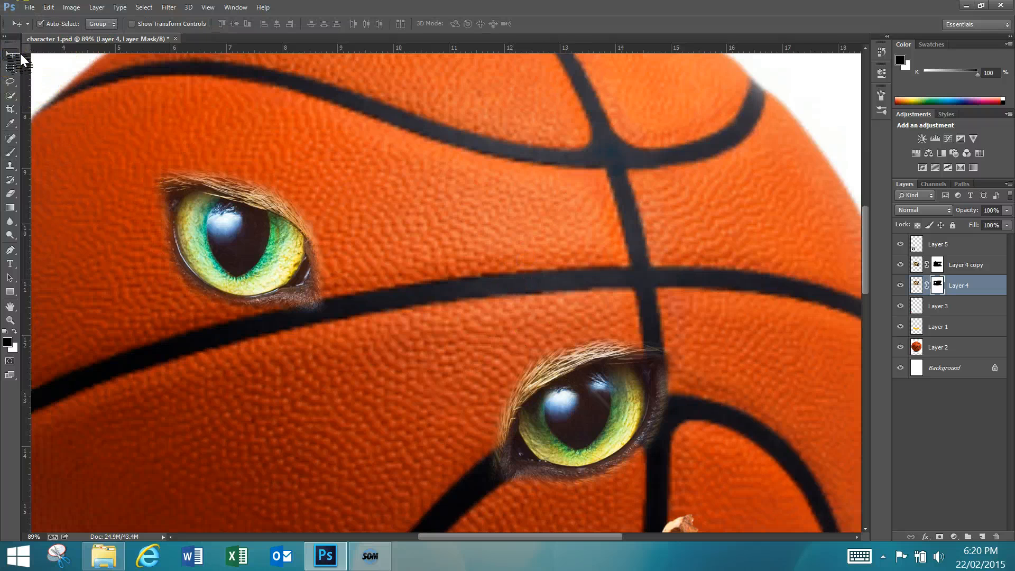
{"action": "key", "text": "ctrl+0"}
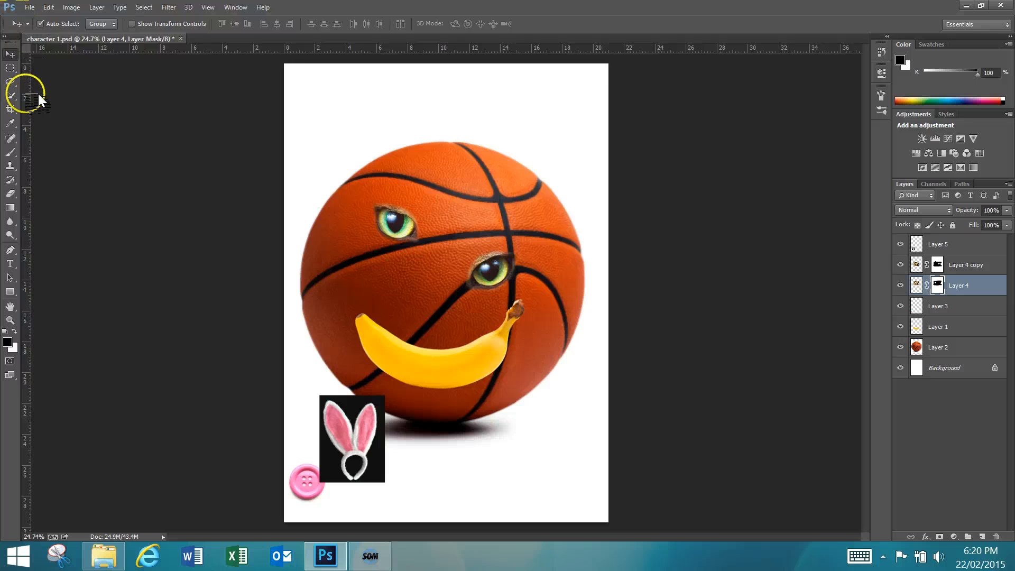
- Save the document and reposition the two cat eye layers so the eyes sit level on the upper half of the basketball
{"action": "key", "text": "ctrl+s"}
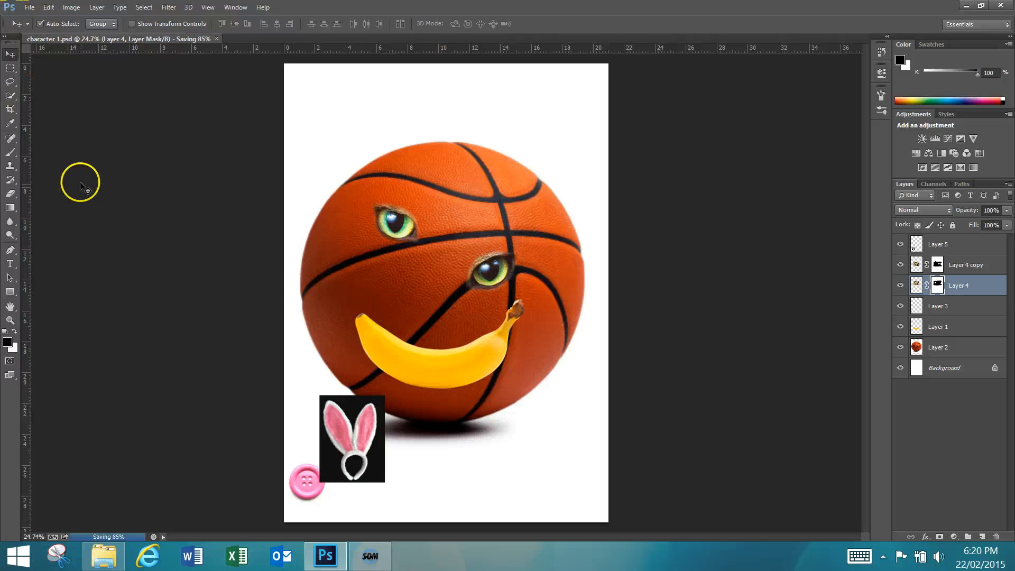
{"action": "left_click_drag", "start_coordinate": [423, 195], "coordinate": [407, 201]}
{"action": "left_click_drag", "start_coordinate": [492, 274], "coordinate": [496, 275]}
{"action": "left_click_drag", "start_coordinate": [511, 239], "coordinate": [505, 236]}
- Enlarge the right eye (Layer 4 copy) with Free Transform and reposition it on the ball above the banana's stem end
{"action": "key", "text": "ctrl+t"}
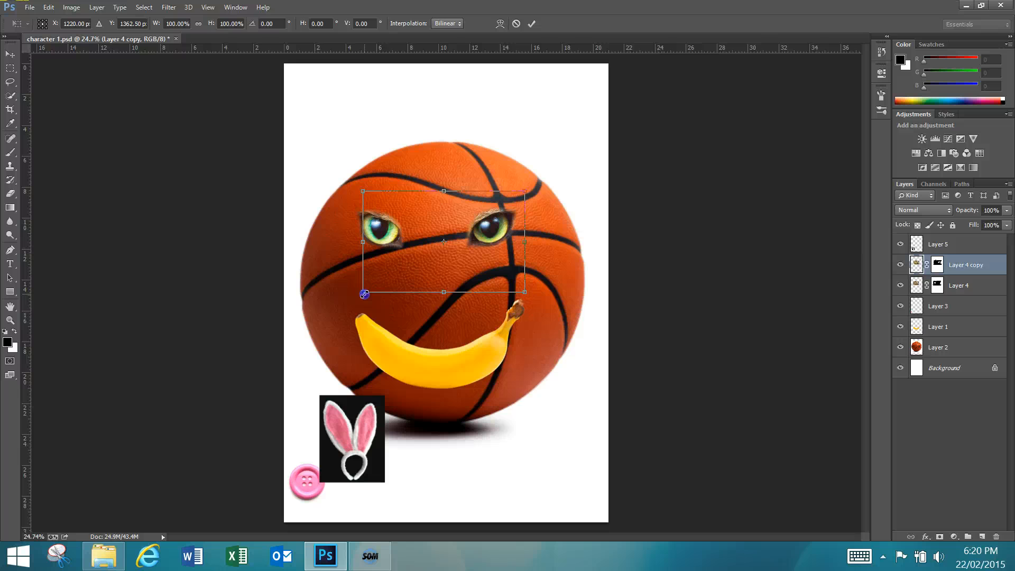
{"action": "left_click_drag", "start_coordinate": [348, 311], "coordinate": [301, 363]}
{"action": "double_click", "coordinate": [454, 302]}
{"action": "left_click_drag", "start_coordinate": [461, 250], "coordinate": [486, 237]}
- Scale up the left eye (Layer 4) to match the right eye and nudge both eyes into level positions
{"action": "left_click", "coordinate": [377, 231]}
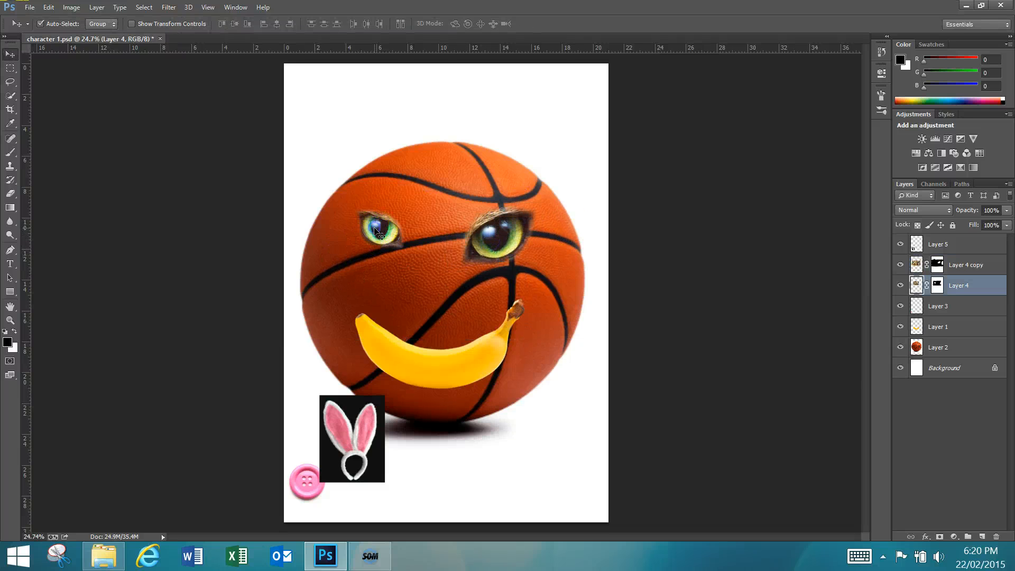
{"action": "key", "text": "ctrl+t"}
{"action": "left_click_drag", "start_coordinate": [376, 231], "coordinate": [471, 253]}
{"action": "left_click_drag", "start_coordinate": [508, 292], "coordinate": [591, 344]}
{"action": "key", "text": "Return"}
{"action": "mouse_move", "coordinate": [412, 259]}
{"action": "left_mouse_down"}
{"action": "mouse_move", "coordinate": [395, 233]}
{"action": "mouse_move", "coordinate": [399, 246]}
{"action": "left_mouse_up"}
{"action": "mouse_move", "coordinate": [509, 245]}
{"action": "left_mouse_down"}
{"action": "mouse_move", "coordinate": [501, 237]}
{"action": "mouse_move", "coordinate": [523, 240]}
{"action": "mouse_move", "coordinate": [511, 242]}
{"action": "left_mouse_up"}
{"action": "left_click_drag", "start_coordinate": [383, 238], "coordinate": [385, 238]}
- Move the pink button between the eyes and the banana as a nose, nudge the left eye slightly and save the document
{"action": "left_click_drag", "start_coordinate": [307, 499], "coordinate": [443, 310]}
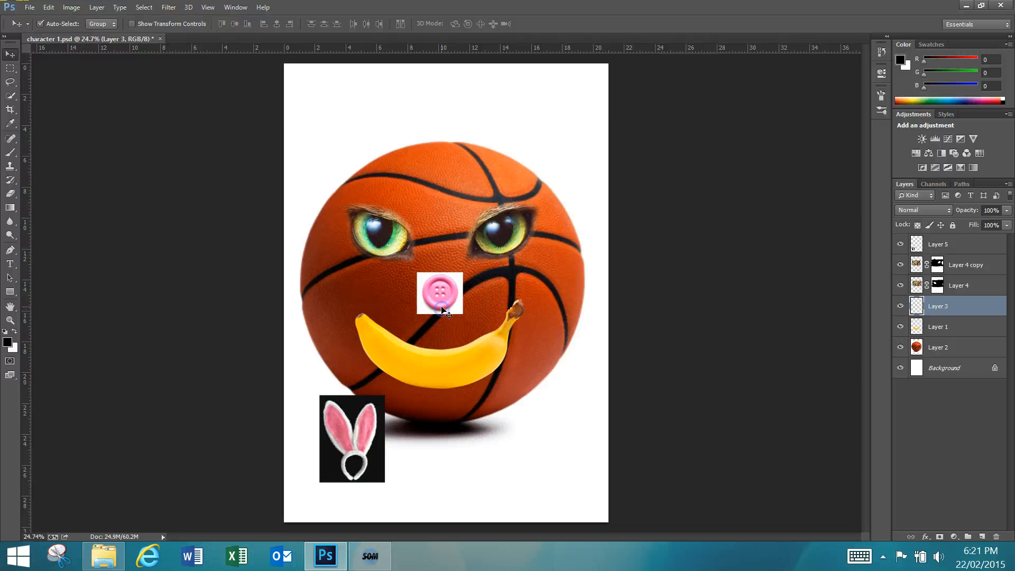
{"action": "left_click_drag", "start_coordinate": [380, 244], "coordinate": [382, 244]}
{"action": "key", "text": "ctrl+s"}
- Add a layer mask to the button layer (Layer 3) and keep black as the foreground colour
{"action": "key", "text": "z"}
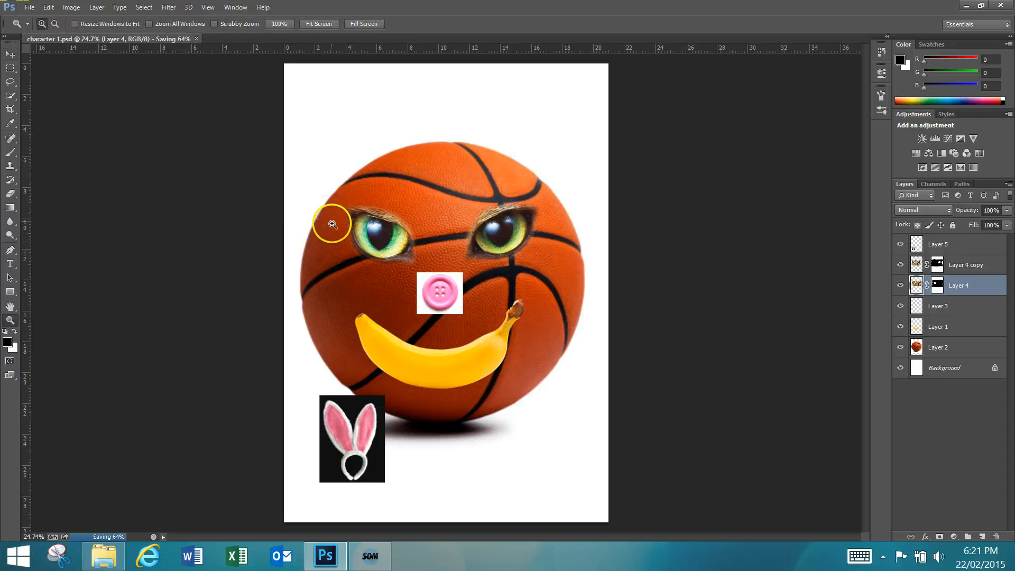
{"action": "left_click_drag", "start_coordinate": [386, 260], "coordinate": [499, 361]}
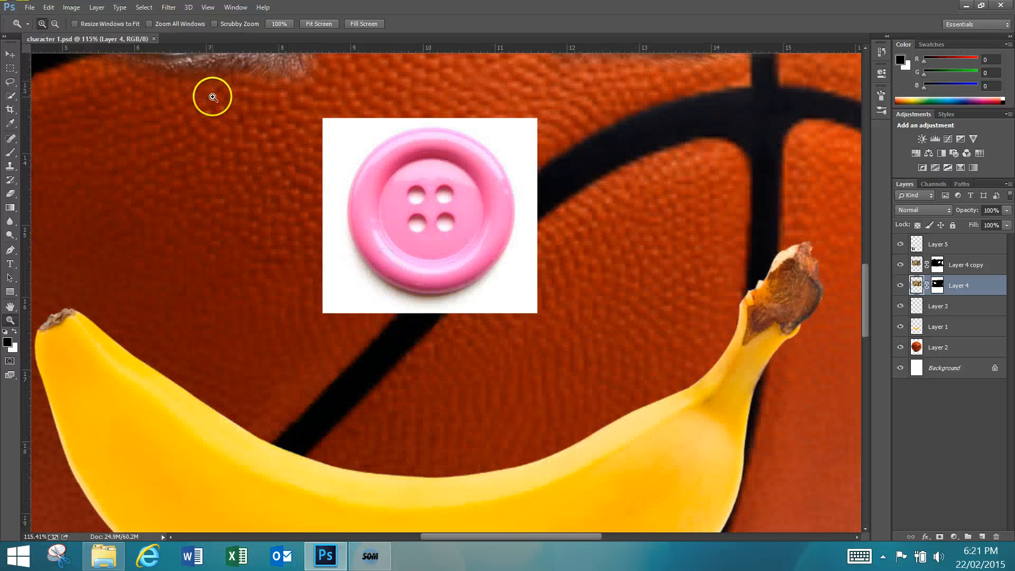
{"action": "left_click", "coordinate": [11, 52]}
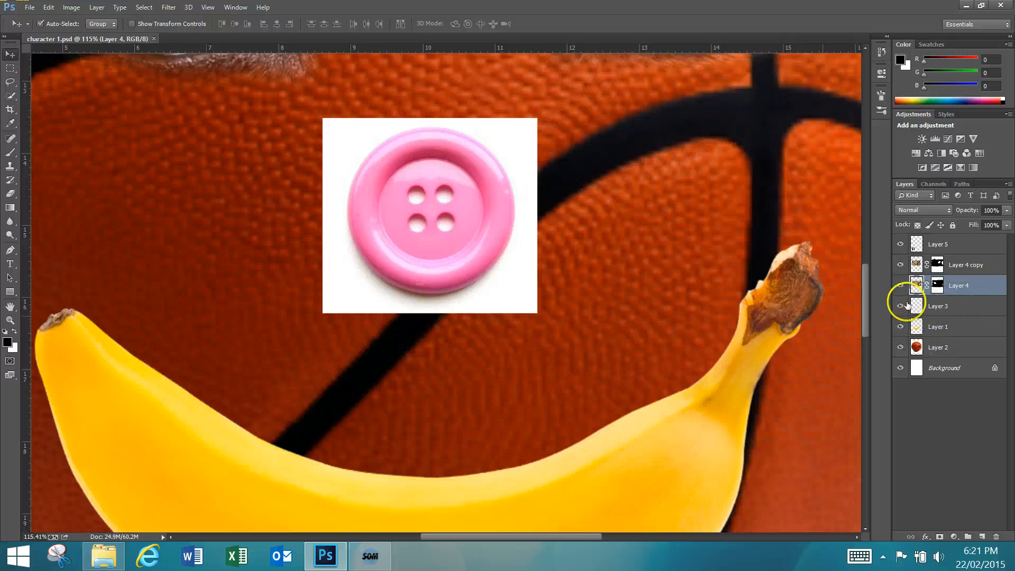
{"action": "left_click", "coordinate": [416, 211]}
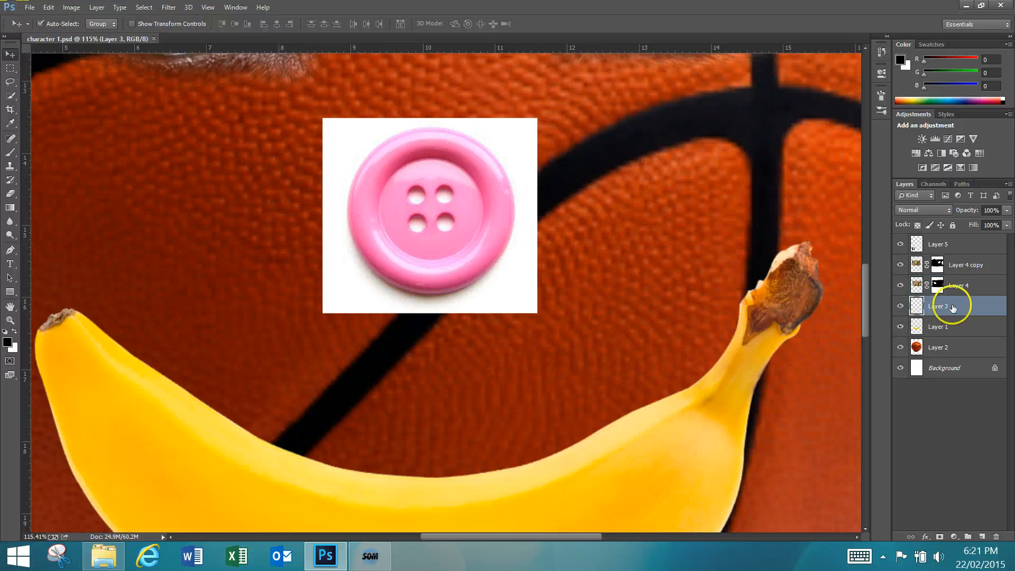
{"action": "left_click", "coordinate": [938, 537]}
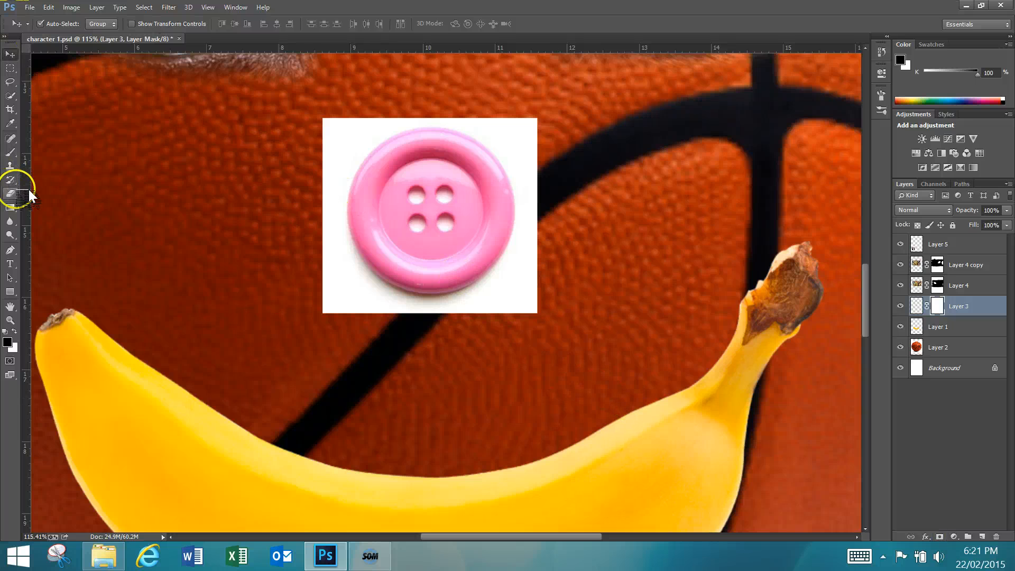
{"action": "left_click", "coordinate": [12, 343]}
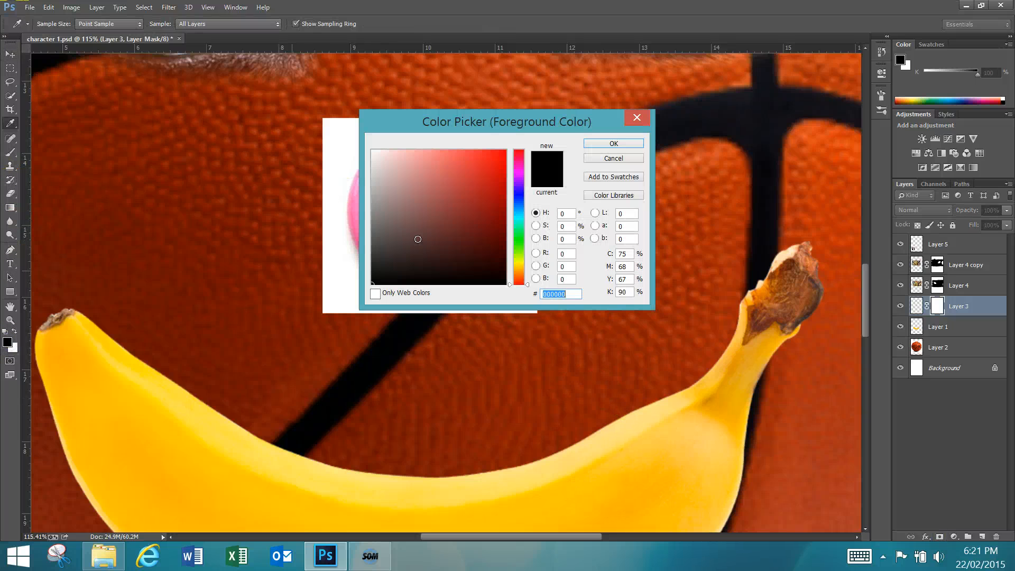
{"action": "left_click", "coordinate": [597, 144]}
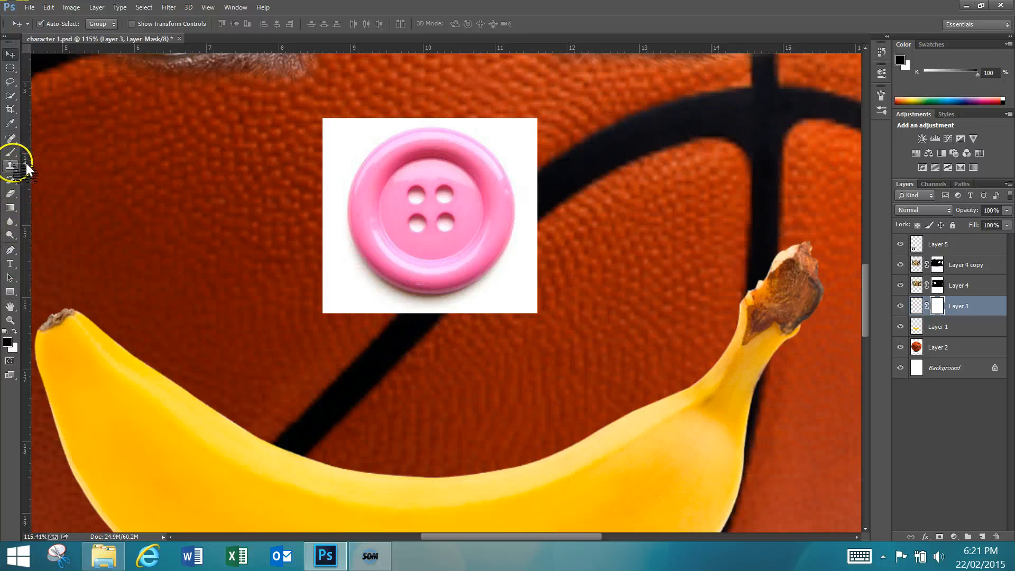
{"action": "left_click", "coordinate": [24, 295]}
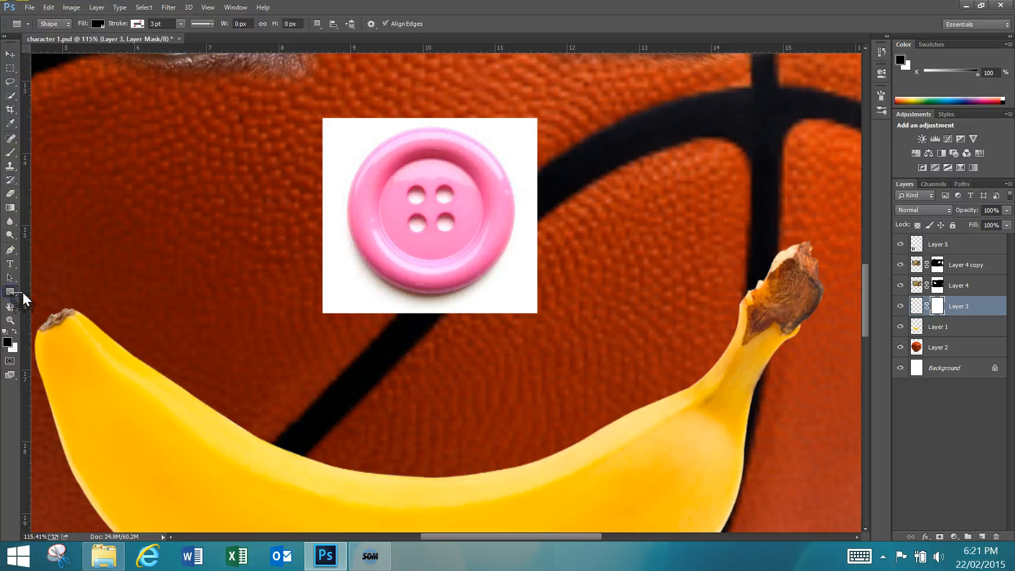
{"action": "right_click", "coordinate": [11, 292]}
{"action": "left_click", "coordinate": [12, 292]}
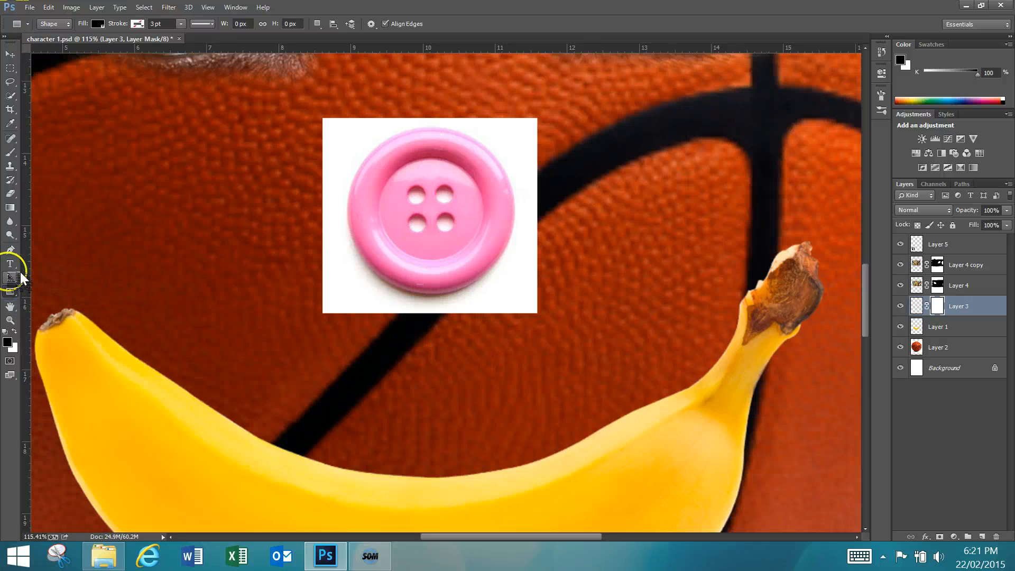
{"action": "left_click", "coordinate": [23, 228]}
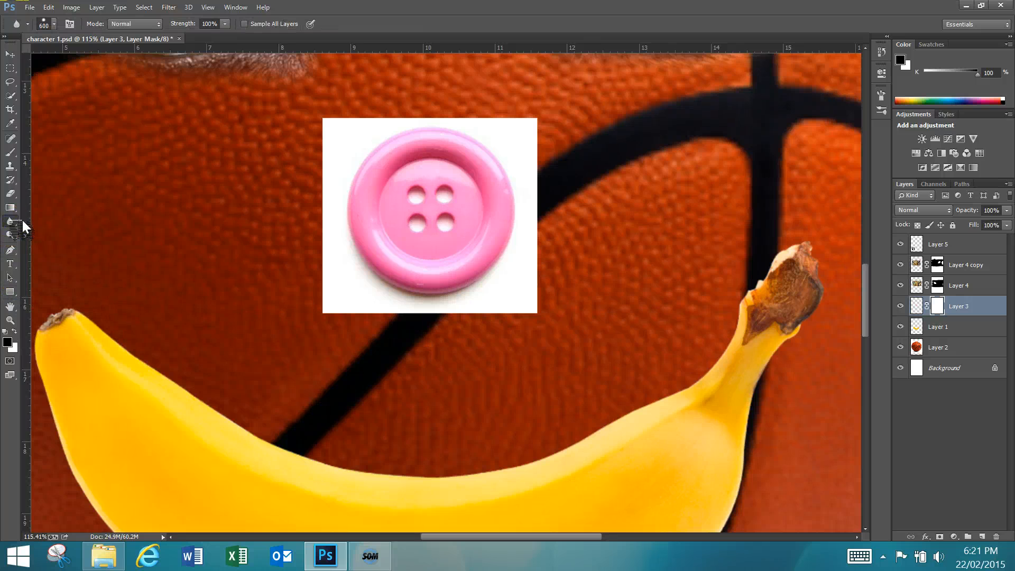
- Select the white background around the button with the Magic Wand, fill it with black on the mask at 100% opacity, and deselect
{"action": "left_click", "coordinate": [21, 96]}
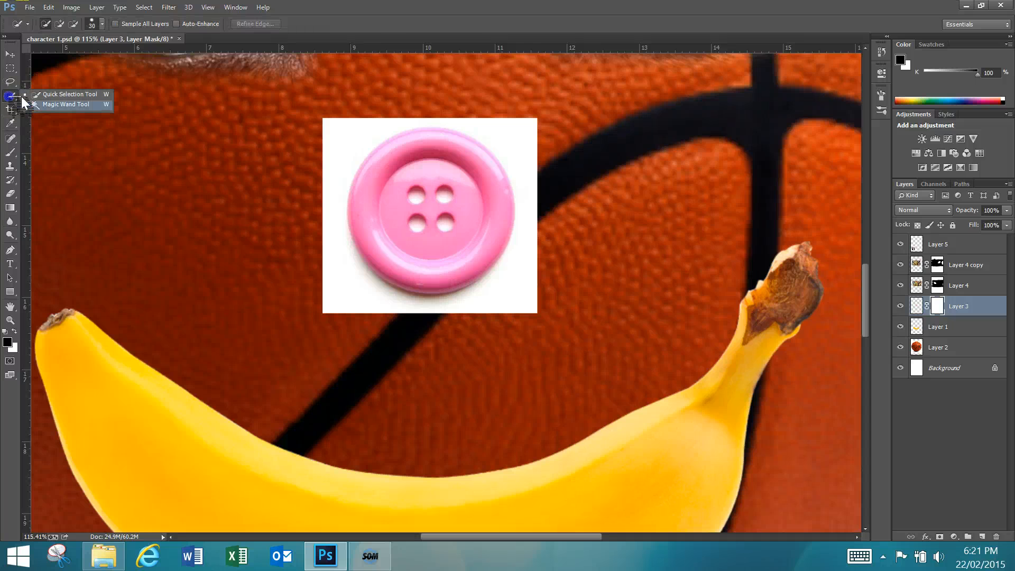
{"action": "left_click", "coordinate": [65, 104]}
{"action": "left_click", "coordinate": [350, 285]}
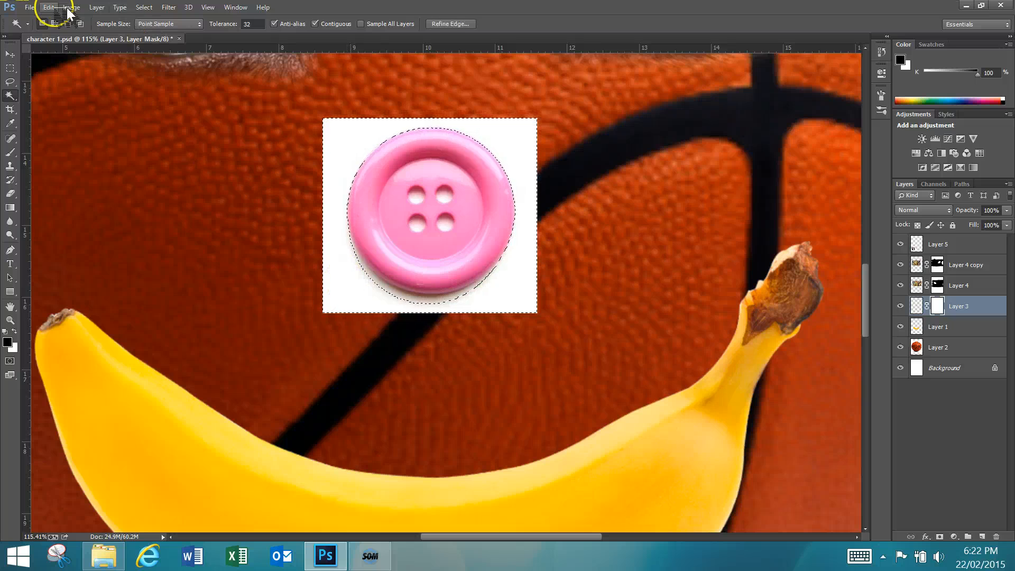
{"action": "left_click", "coordinate": [48, 6]}
{"action": "left_click", "coordinate": [116, 237]}
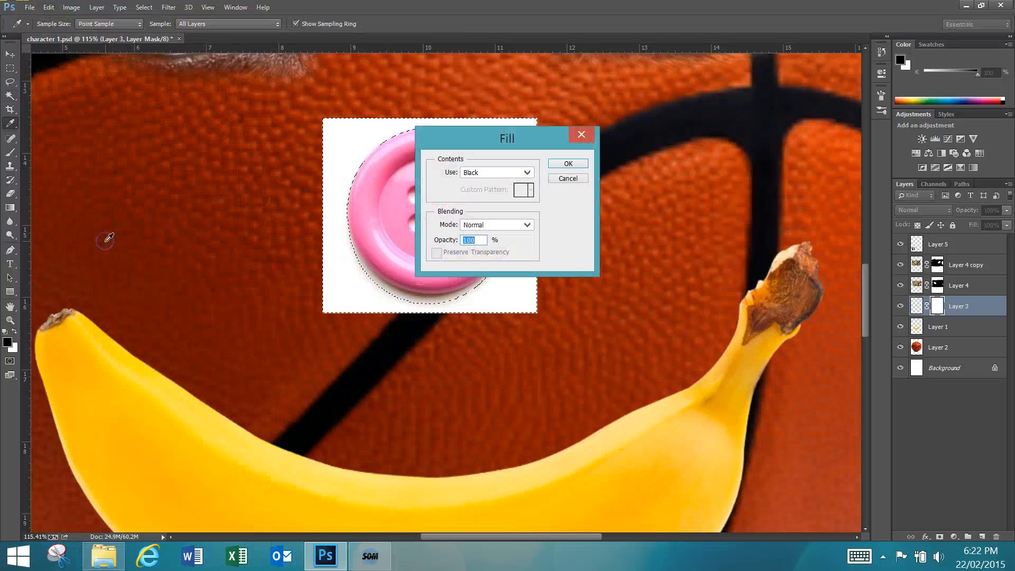
{"action": "left_click", "coordinate": [567, 163]}
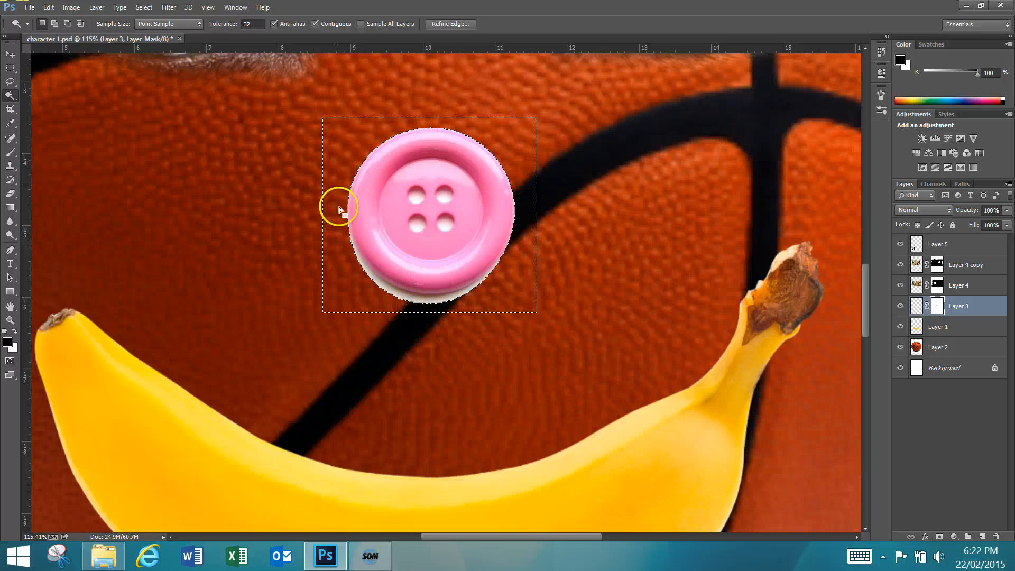
{"action": "key", "text": "ctrl+d"}
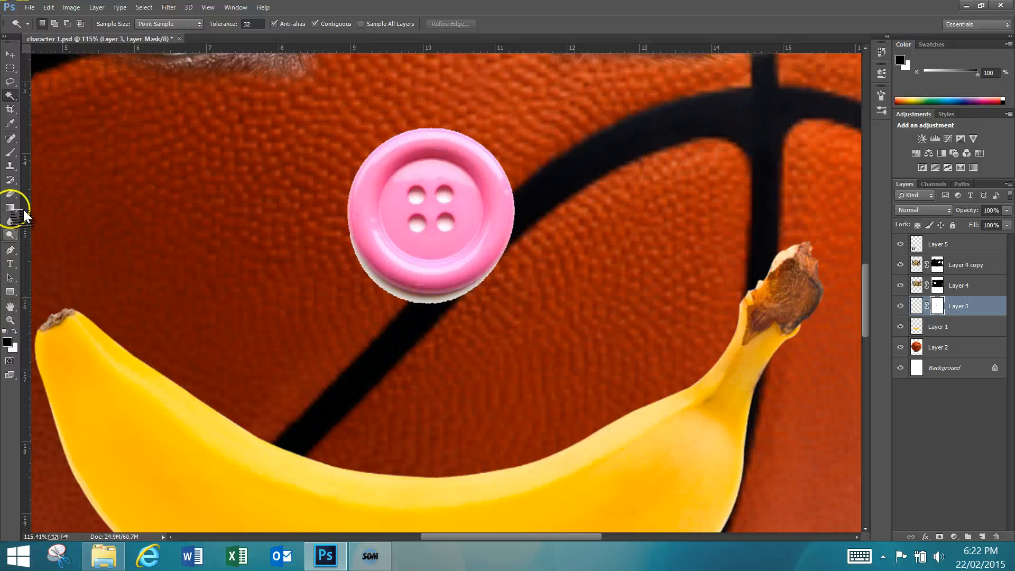
- Reduce the brush to 30 px and paint out the button's four holes on the Layer 3 mask
{"action": "left_click", "coordinate": [10, 152]}
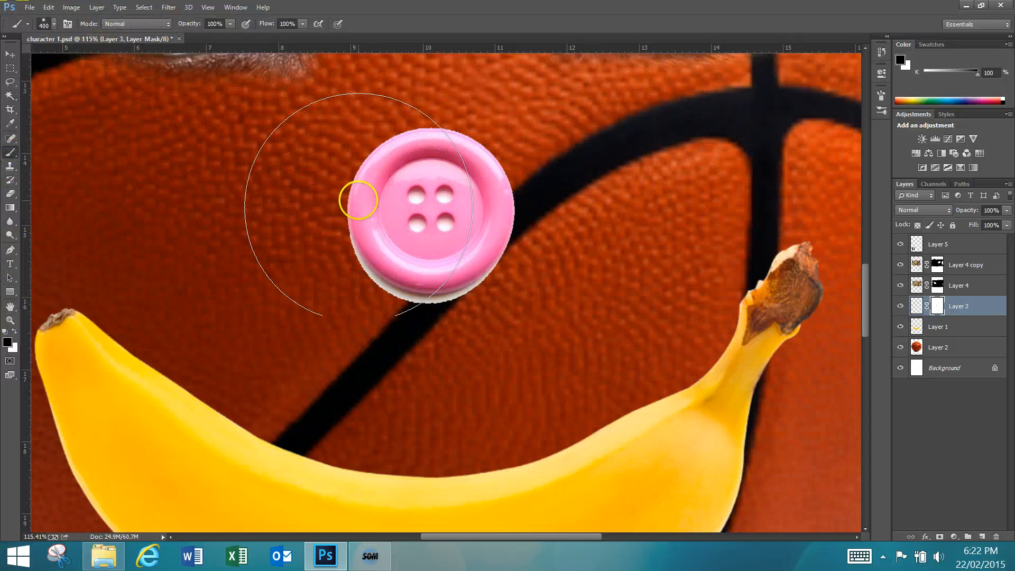
{"action": "key", "text": "bracketleft"}
{"action": "key", "text": "bracketleft"}
{"action": "key", "text": "bracketleft"}
{"action": "key", "text": "bracketleft"}
{"action": "key", "text": "bracketleft"}
{"action": "key", "text": "bracketleft"}
{"action": "key", "text": "bracketleft"}
{"action": "key", "text": "bracketleft"}
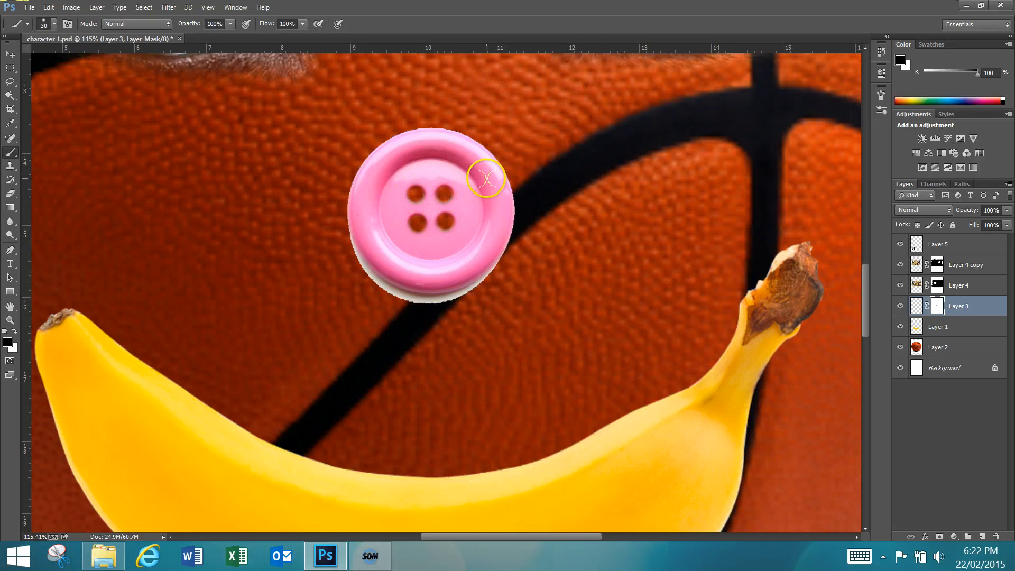
{"action": "left_click", "coordinate": [11, 81]}
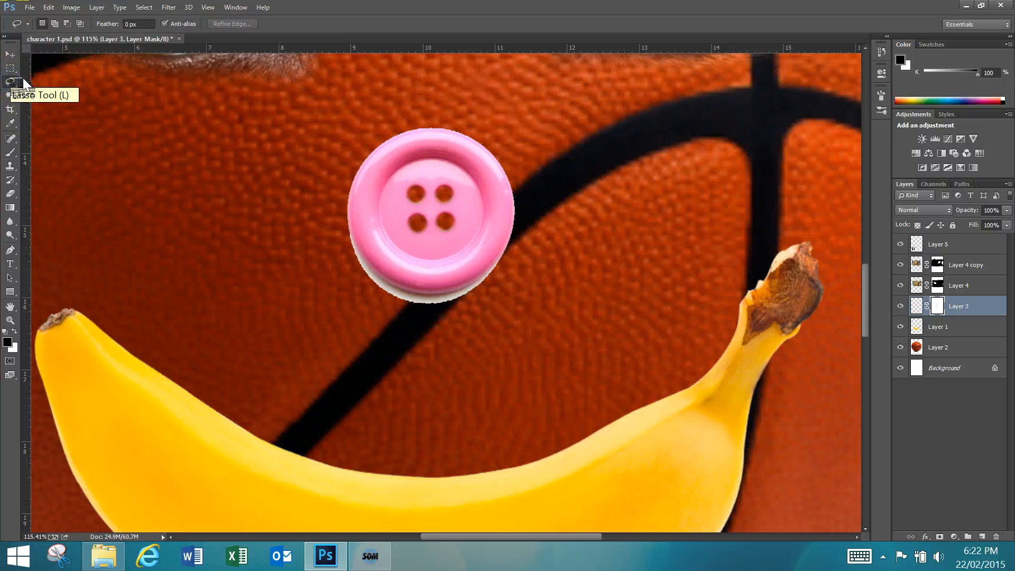
{"action": "left_click", "coordinate": [10, 95]}
{"action": "left_click", "coordinate": [295, 301]}
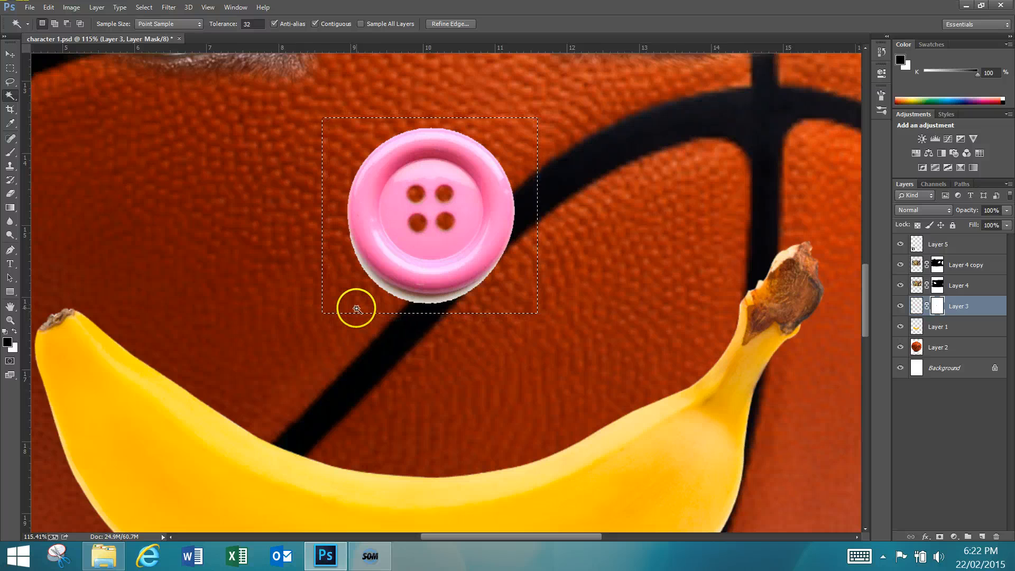
{"action": "key", "text": "ctrl+d"}
- Save the document, then paint out the white fringe along the button's lower and left edges on the mask with a 70 px brush
{"action": "key", "text": "ctrl+s"}
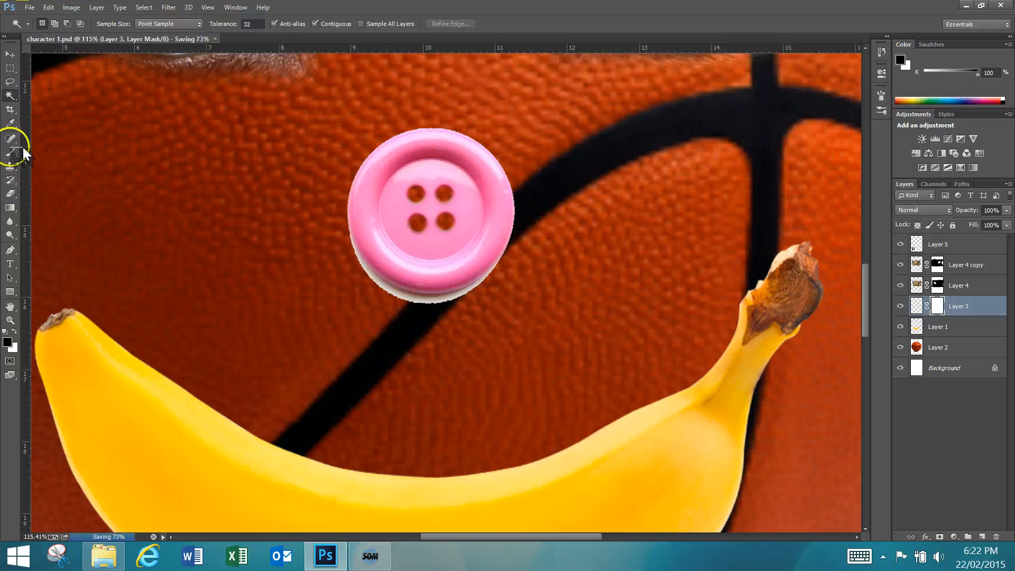
{"action": "left_click", "coordinate": [10, 151]}
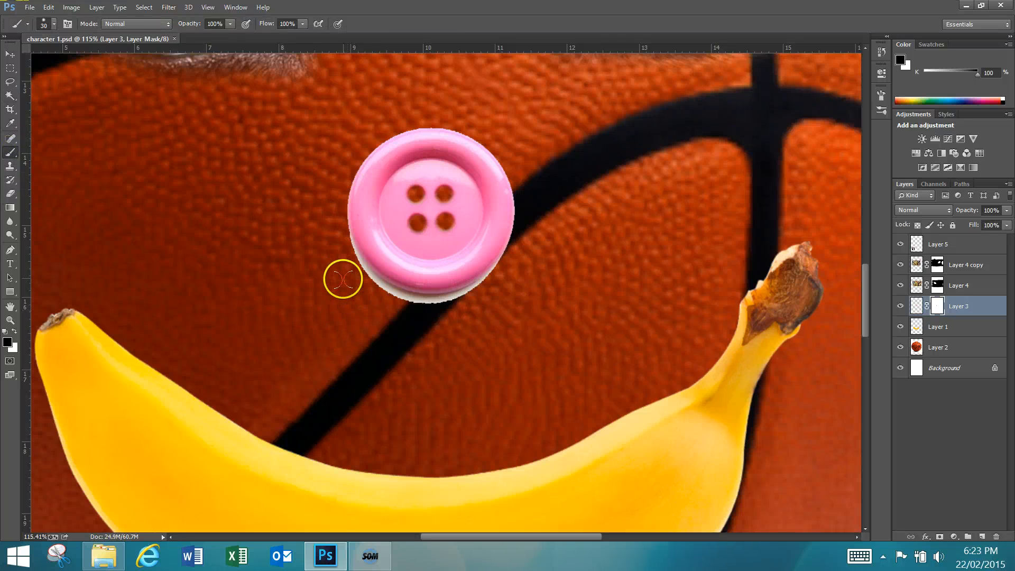
{"action": "key", "text": "z"}
{"action": "left_click_drag", "start_coordinate": [291, 104], "coordinate": [560, 351]}
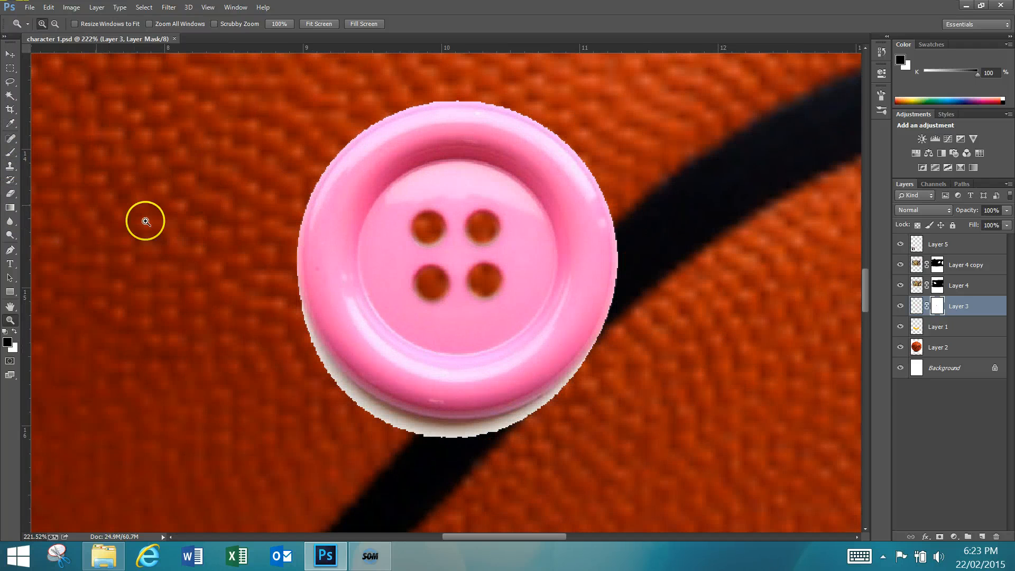
{"action": "left_click", "coordinate": [10, 152]}
{"action": "key", "text": "bracketright"}
{"action": "key", "text": "bracketright"}
{"action": "key", "text": "bracketright"}
{"action": "key", "text": "bracketright"}
{"action": "key", "text": "bracketright"}
{"action": "left_click", "coordinate": [333, 415]}
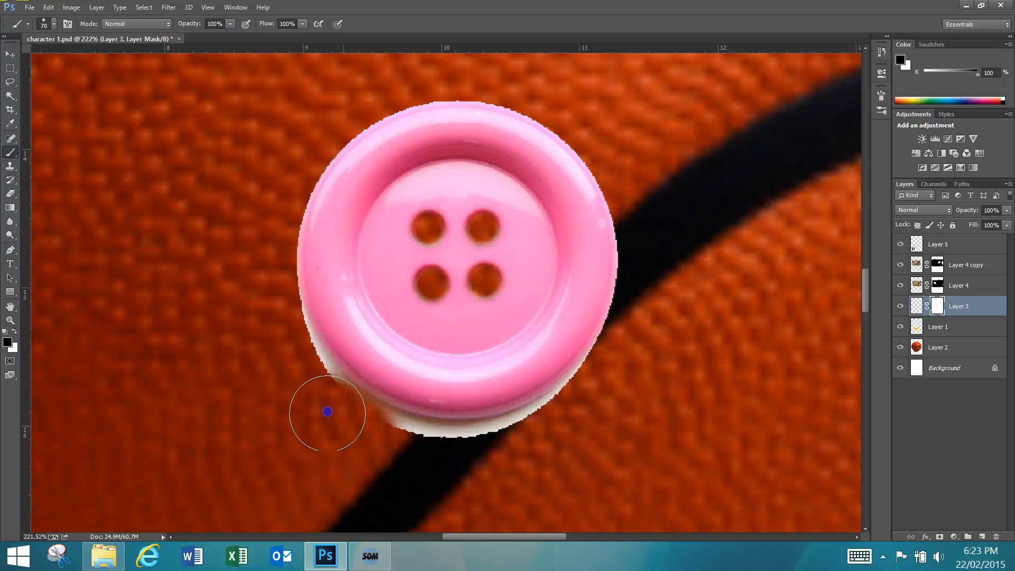
{"action": "mouse_move", "coordinate": [327, 411]}
{"action": "left_mouse_down"}
{"action": "mouse_move", "coordinate": [452, 465]}
{"action": "mouse_move", "coordinate": [372, 451]}
{"action": "left_mouse_up"}
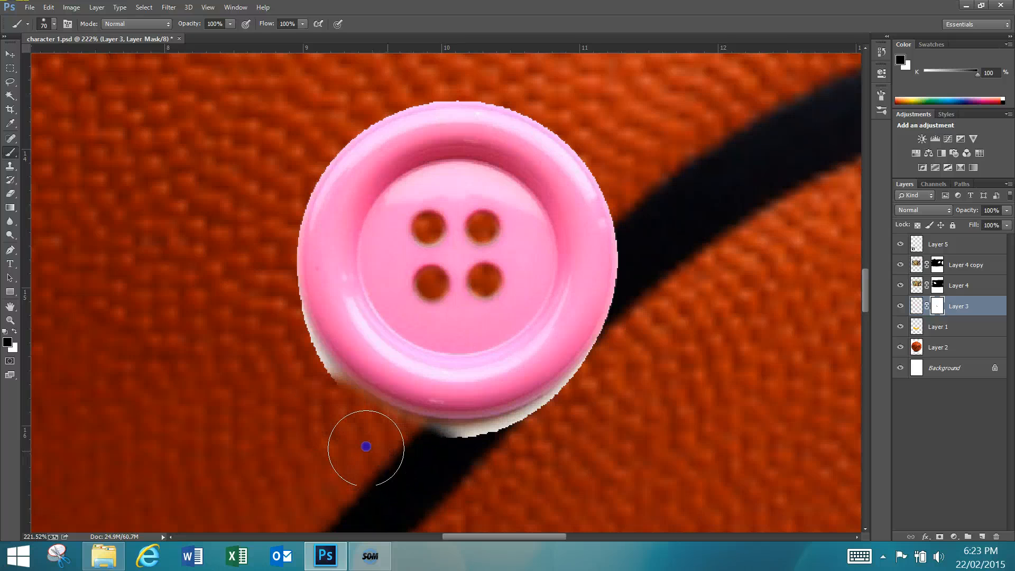
{"action": "left_click", "coordinate": [502, 453]}
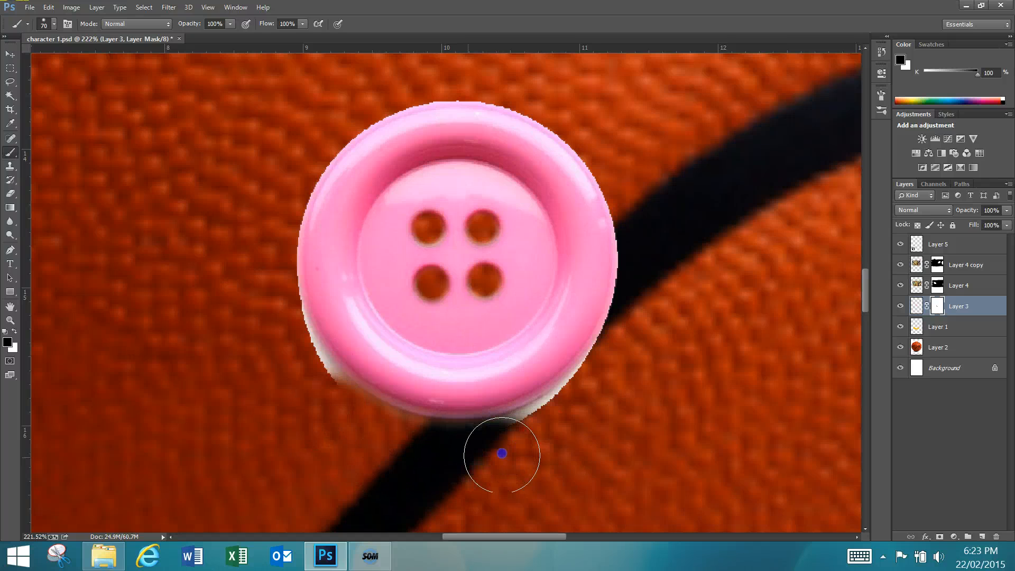
{"action": "left_click", "coordinate": [321, 408]}
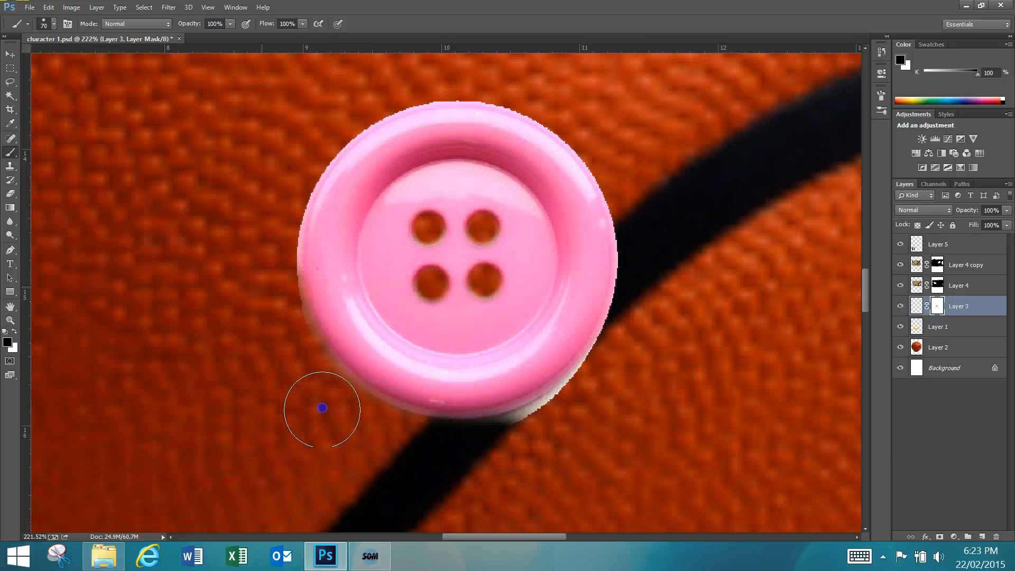
{"action": "left_click_drag", "start_coordinate": [322, 408], "coordinate": [344, 426]}
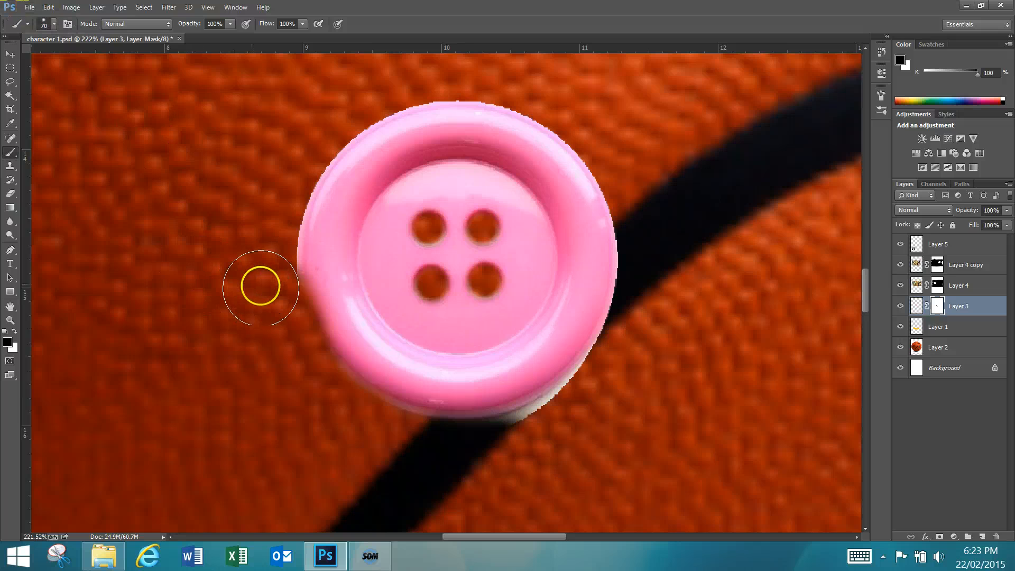
- Increase the brush hardness and trim the button's left edge and the remaining white fringe at its lower right on the mask
{"action": "left_click", "coordinate": [54, 24]}
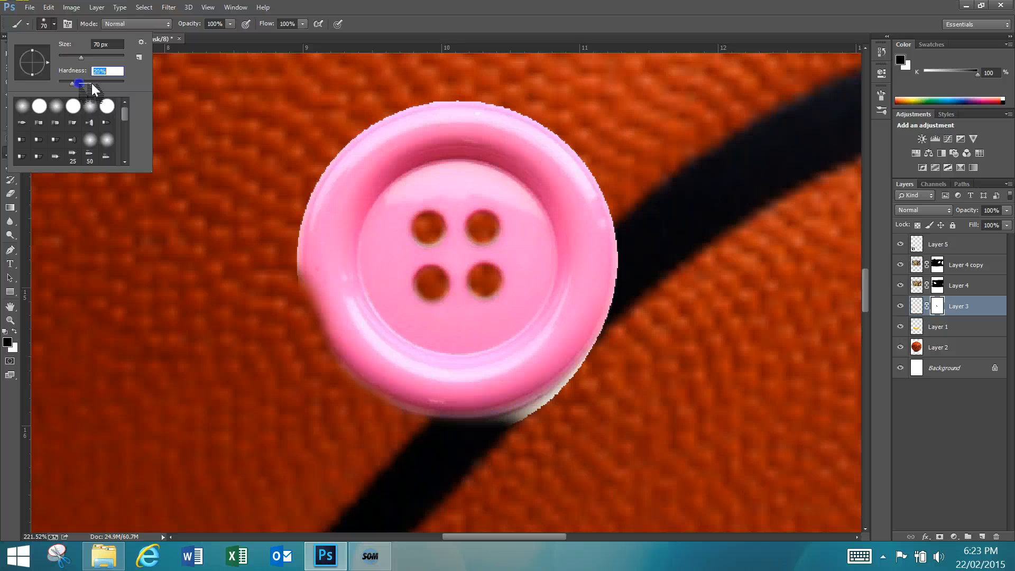
{"action": "left_click", "coordinate": [259, 289]}
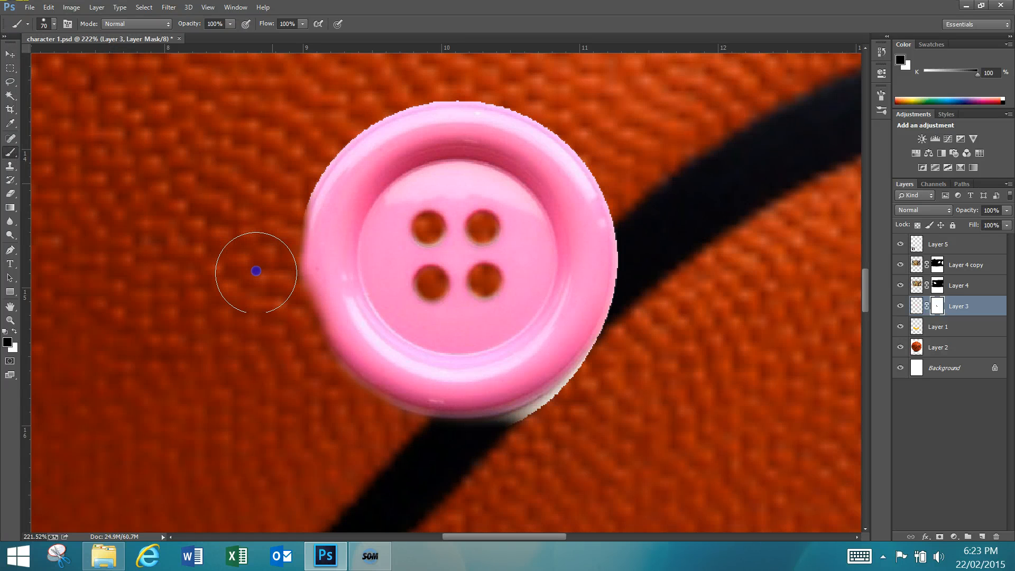
{"action": "left_click", "coordinate": [277, 201]}
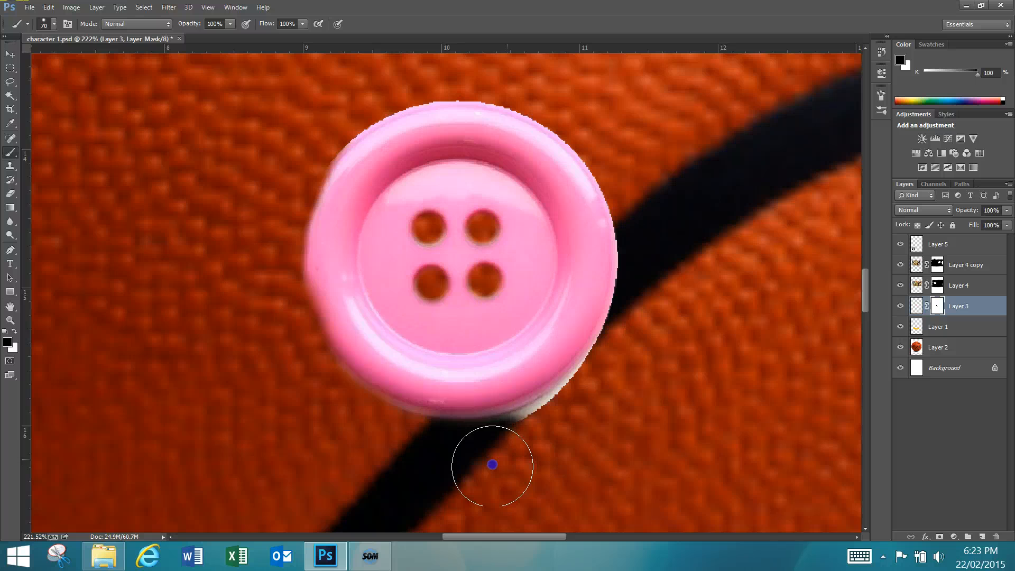
{"action": "mouse_move", "coordinate": [492, 464]}
{"action": "left_mouse_down"}
{"action": "mouse_move", "coordinate": [558, 426]}
{"action": "mouse_move", "coordinate": [518, 451]}
{"action": "left_mouse_up"}
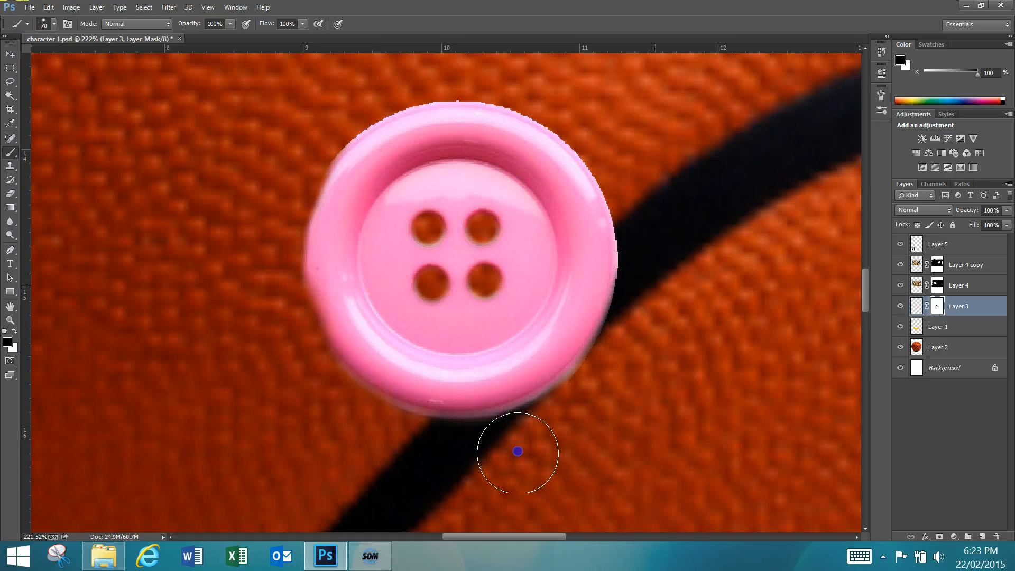
- Paint black on the Layer 3 mask with the 70 px brush to trim the white fringe along the button's right, top and upper-left edges
{"action": "mouse_move", "coordinate": [654, 280]}
{"action": "left_mouse_down"}
{"action": "mouse_move", "coordinate": [654, 245]}
{"action": "mouse_move", "coordinate": [654, 293]}
{"action": "left_mouse_up"}
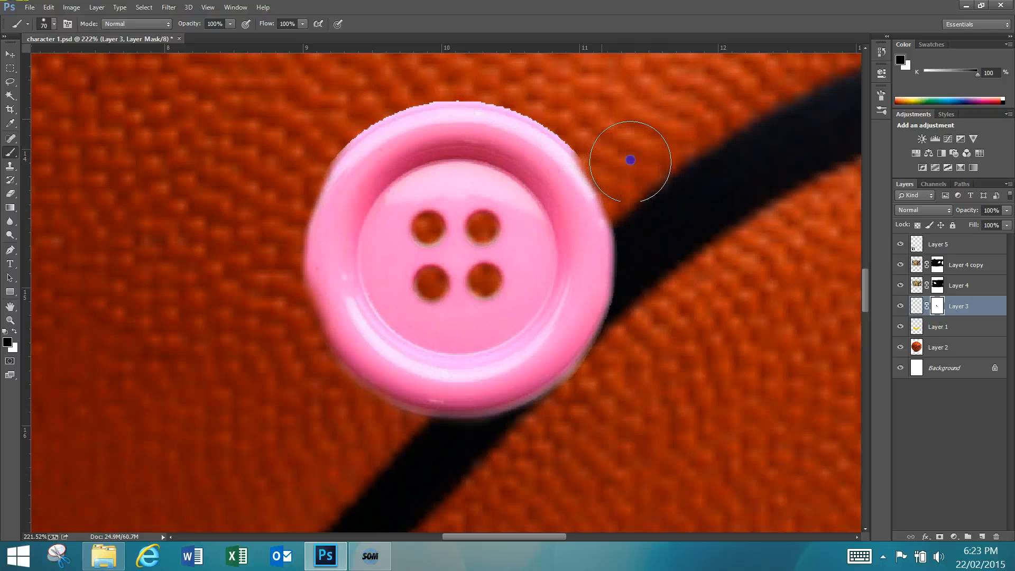
{"action": "left_click", "coordinate": [550, 84]}
{"action": "left_click_drag", "start_coordinate": [549, 84], "coordinate": [608, 128]}
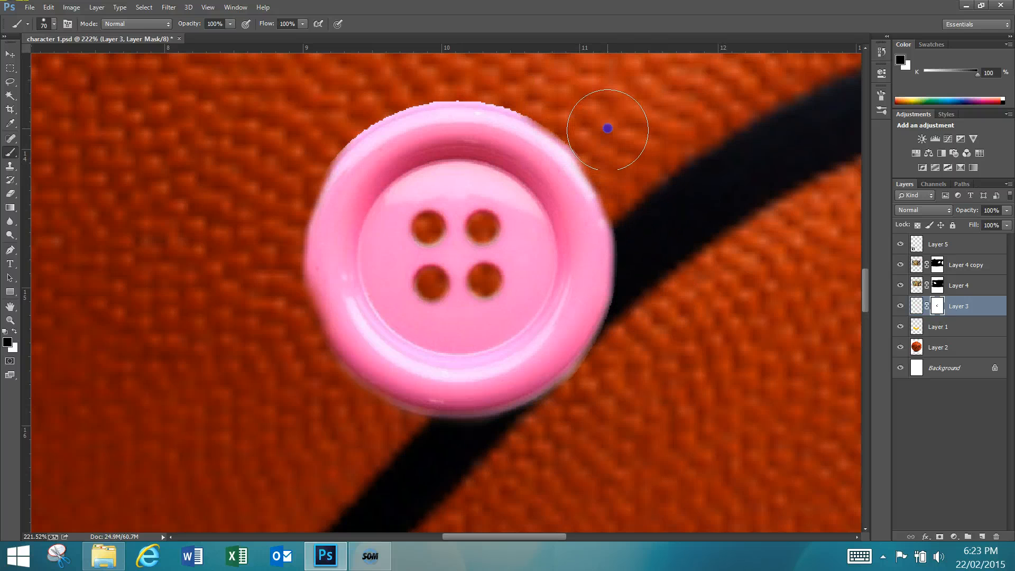
{"action": "left_click", "coordinate": [513, 72]}
{"action": "left_click", "coordinate": [418, 68]}
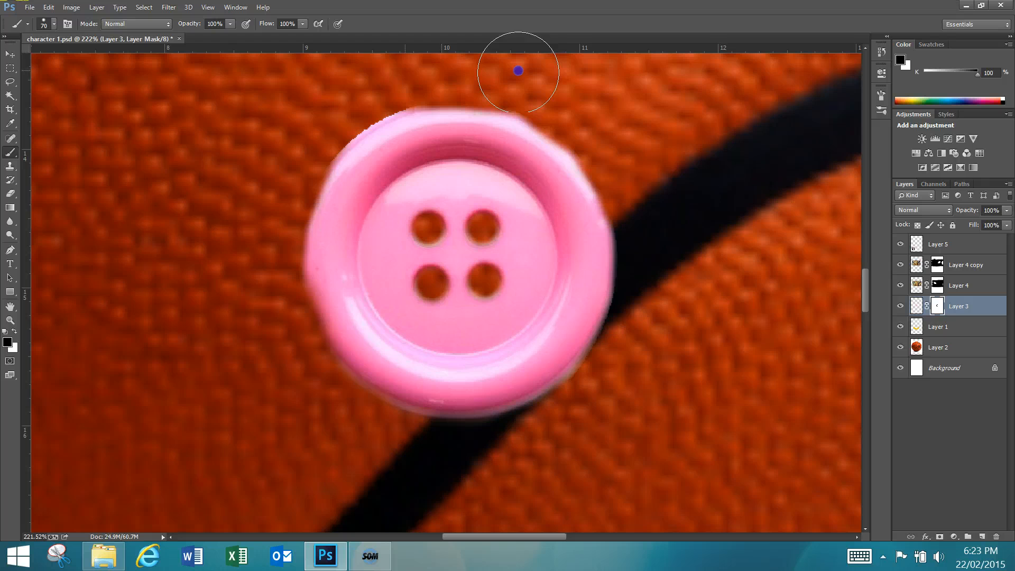
{"action": "left_click_drag", "start_coordinate": [320, 115], "coordinate": [401, 80]}
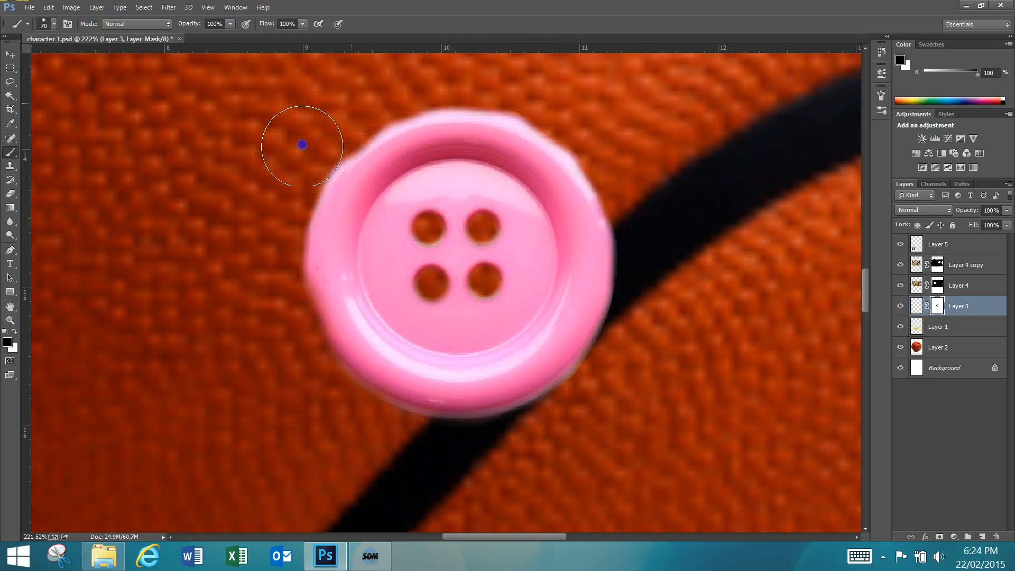
{"action": "mouse_move", "coordinate": [516, 80]}
{"action": "left_mouse_down"}
{"action": "mouse_move", "coordinate": [601, 99]}
{"action": "mouse_move", "coordinate": [583, 117]}
{"action": "mouse_move", "coordinate": [615, 117]}
{"action": "left_mouse_up"}
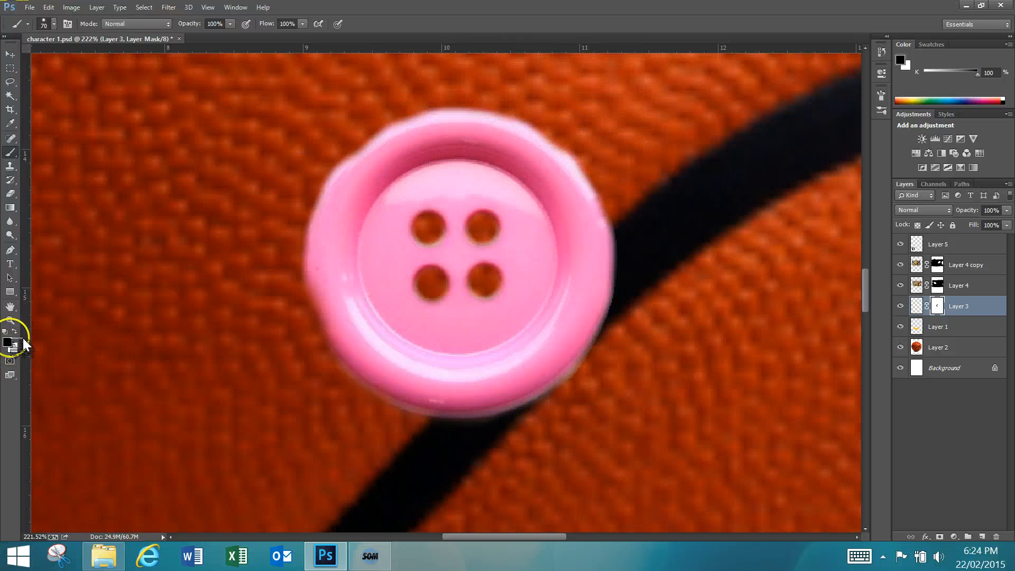
- Switch the brush colour to white and restore the over-trimmed parts of the button's rim on the mask, mainly along its left side
{"action": "mouse_move", "coordinate": [355, 302]}
{"action": "left_mouse_down"}
{"action": "mouse_move", "coordinate": [351, 286]}
{"action": "mouse_move", "coordinate": [386, 345]}
{"action": "left_mouse_up"}
{"action": "left_click", "coordinate": [386, 344]}
{"action": "mouse_move", "coordinate": [348, 250]}
{"action": "left_mouse_down"}
{"action": "mouse_move", "coordinate": [360, 212]}
{"action": "mouse_move", "coordinate": [390, 179]}
{"action": "mouse_move", "coordinate": [379, 178]}
{"action": "mouse_move", "coordinate": [380, 187]}
{"action": "mouse_move", "coordinate": [425, 156]}
{"action": "mouse_move", "coordinate": [523, 166]}
{"action": "mouse_move", "coordinate": [548, 228]}
{"action": "mouse_move", "coordinate": [568, 225]}
{"action": "mouse_move", "coordinate": [559, 245]}
{"action": "mouse_move", "coordinate": [560, 210]}
{"action": "mouse_move", "coordinate": [544, 191]}
{"action": "mouse_move", "coordinate": [476, 319]}
{"action": "mouse_move", "coordinate": [490, 344]}
{"action": "mouse_move", "coordinate": [441, 314]}
{"action": "mouse_move", "coordinate": [388, 331]}
{"action": "mouse_move", "coordinate": [351, 290]}
{"action": "left_mouse_up"}
{"action": "left_click", "coordinate": [354, 223]}
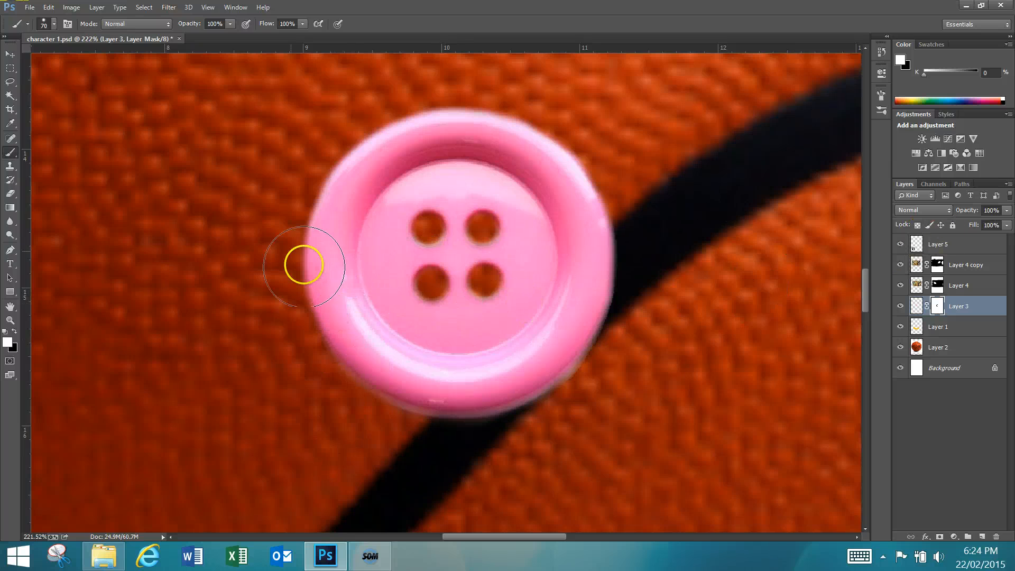
- Fit the whole character canvas in view and save the document
{"action": "key", "text": "ctrl+o"}
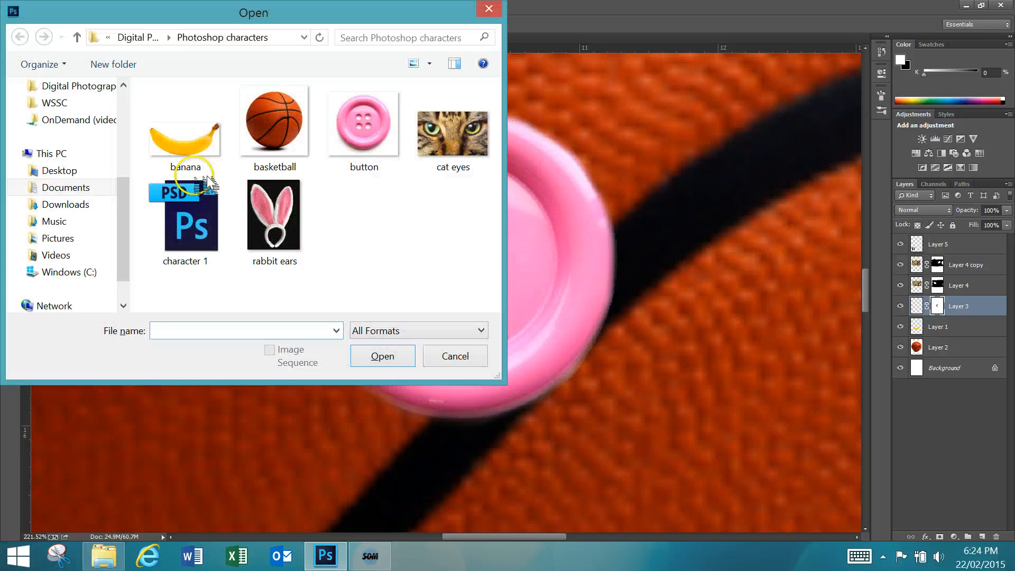
{"action": "left_click", "coordinate": [452, 356]}
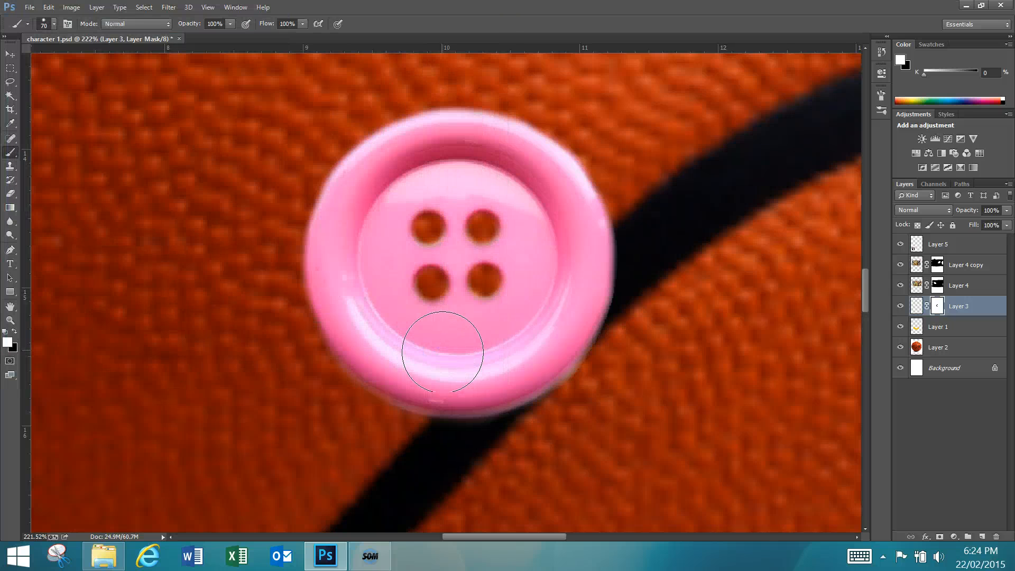
{"action": "key", "text": "ctrl+0"}
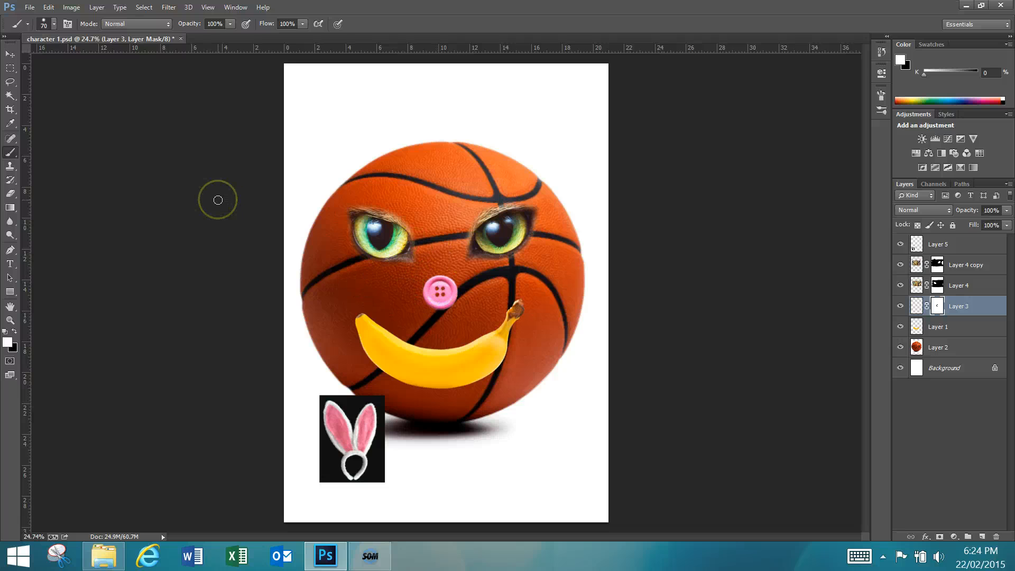
{"action": "key", "text": "ctrl+s"}
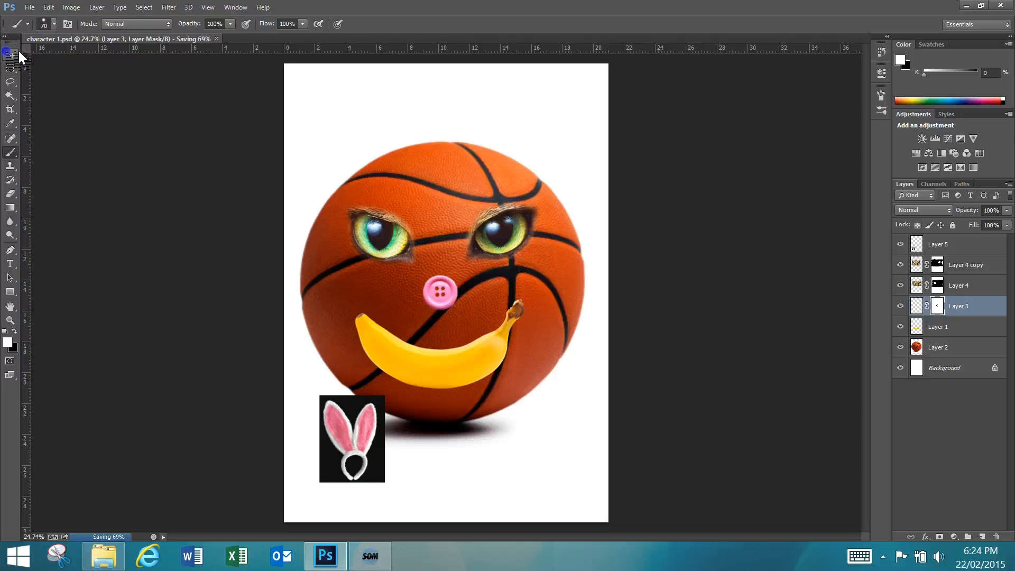
- Move the button nose up slightly on the basketball and enlarge it with Free Transform
{"action": "left_click", "coordinate": [12, 53]}
{"action": "left_click_drag", "start_coordinate": [446, 300], "coordinate": [443, 291]}
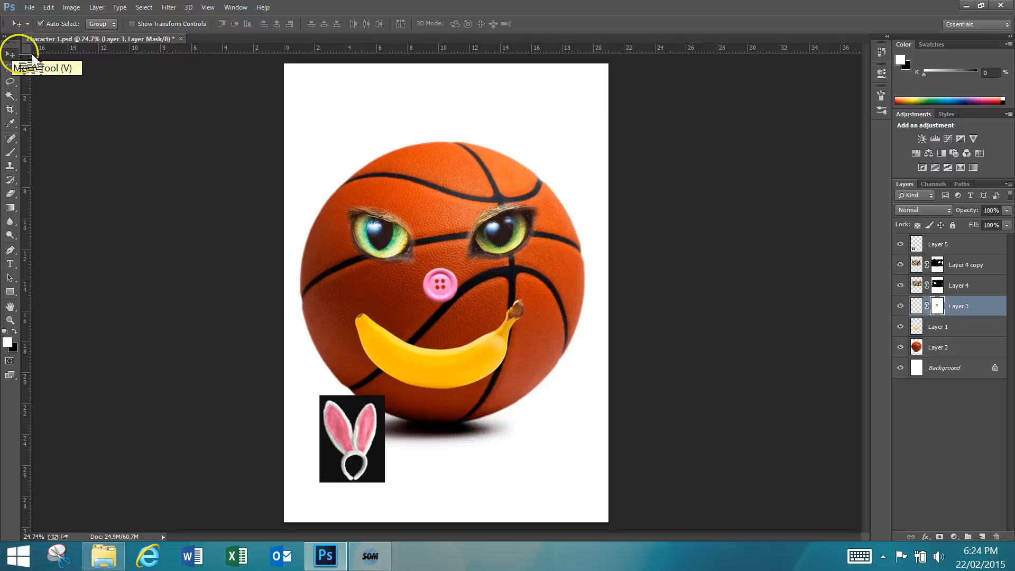
{"action": "key", "text": "ctrl+t"}
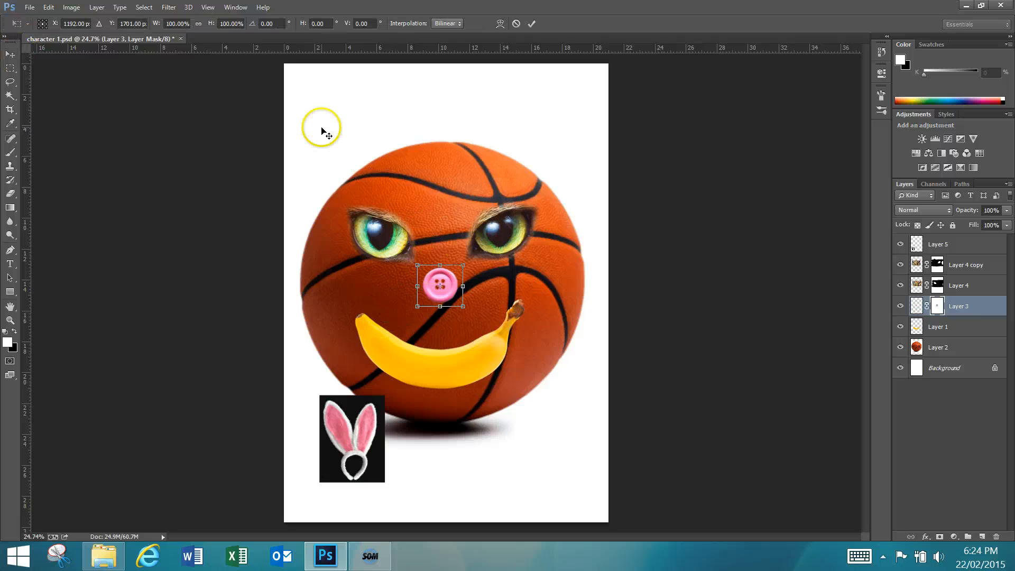
{"action": "left_click_drag", "start_coordinate": [463, 308], "coordinate": [437, 307]}
{"action": "key", "text": "Return"}
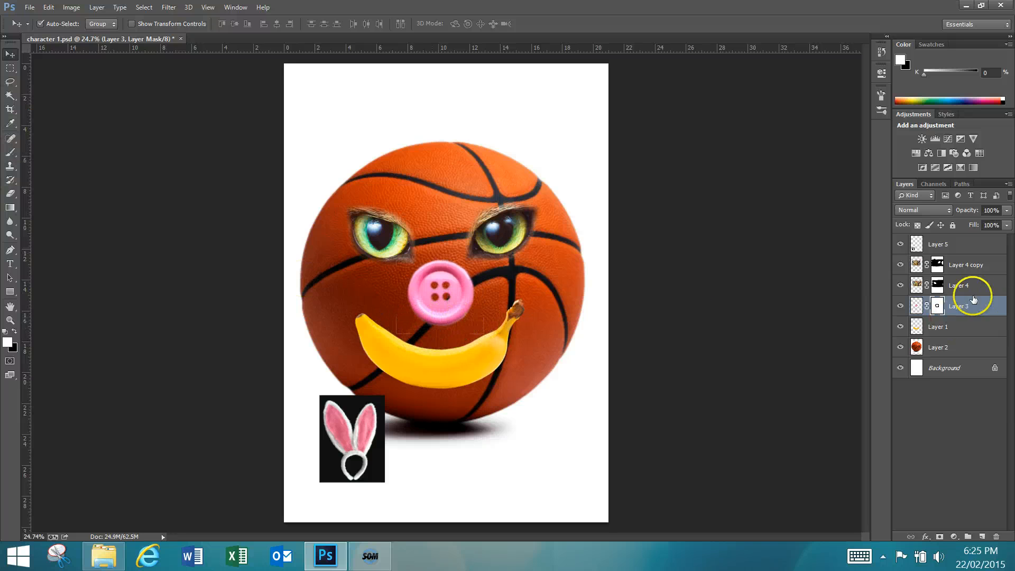
- Paint out the faint leftover outline around the enlarged button on the Layer 3 mask with a black 175 px brush
{"action": "left_click", "coordinate": [18, 156]}
{"action": "key", "text": "x"}
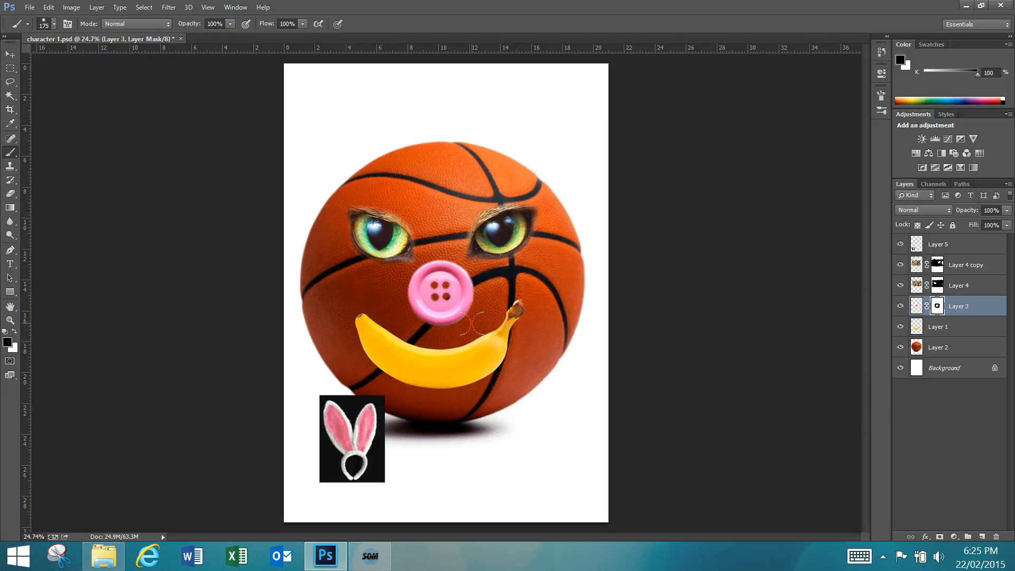
- Move the rabbit ears to the top of the basketball and add a layer mask to Layer 5
{"action": "left_click", "coordinate": [11, 53]}
{"action": "left_click_drag", "start_coordinate": [349, 455], "coordinate": [436, 155]}
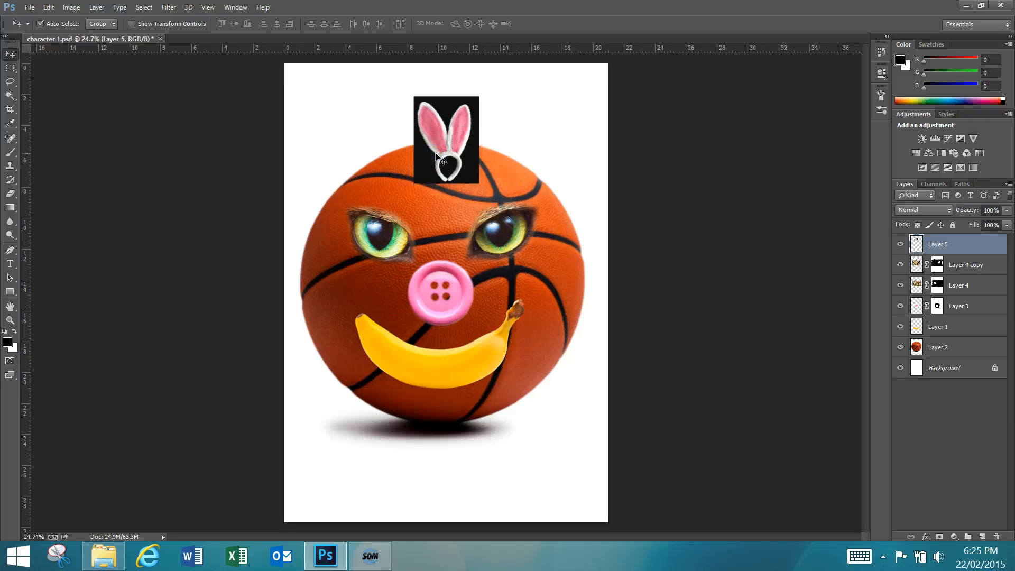
{"action": "key", "text": "z"}
{"action": "left_click_drag", "start_coordinate": [392, 80], "coordinate": [523, 180]}
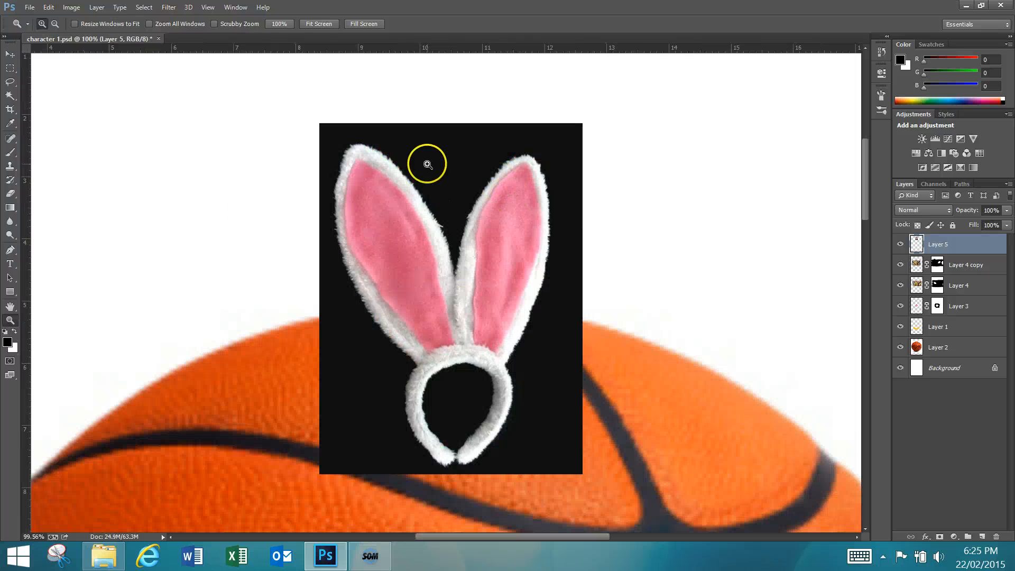
{"action": "left_click", "coordinate": [11, 54]}
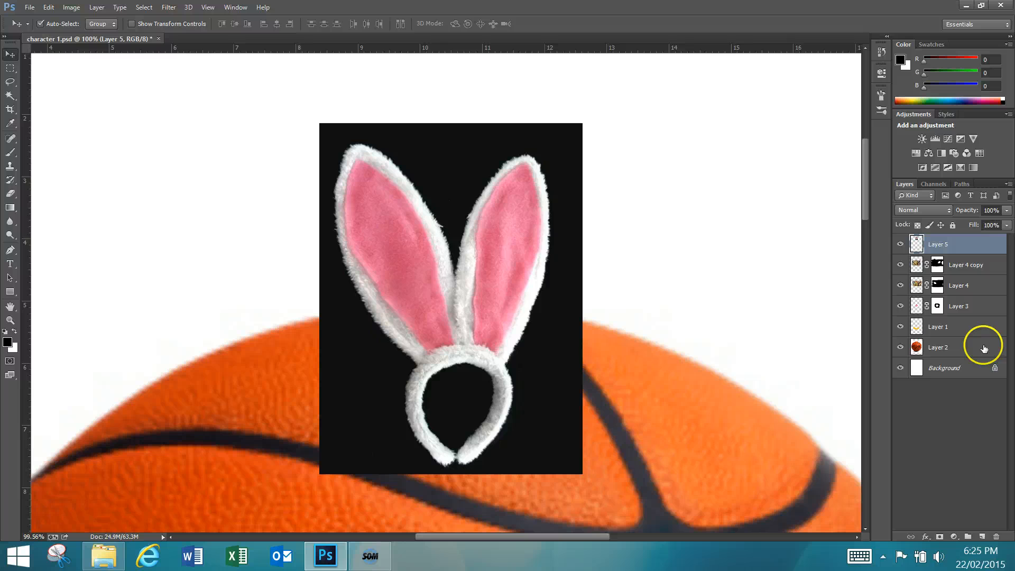
{"action": "left_click", "coordinate": [939, 536]}
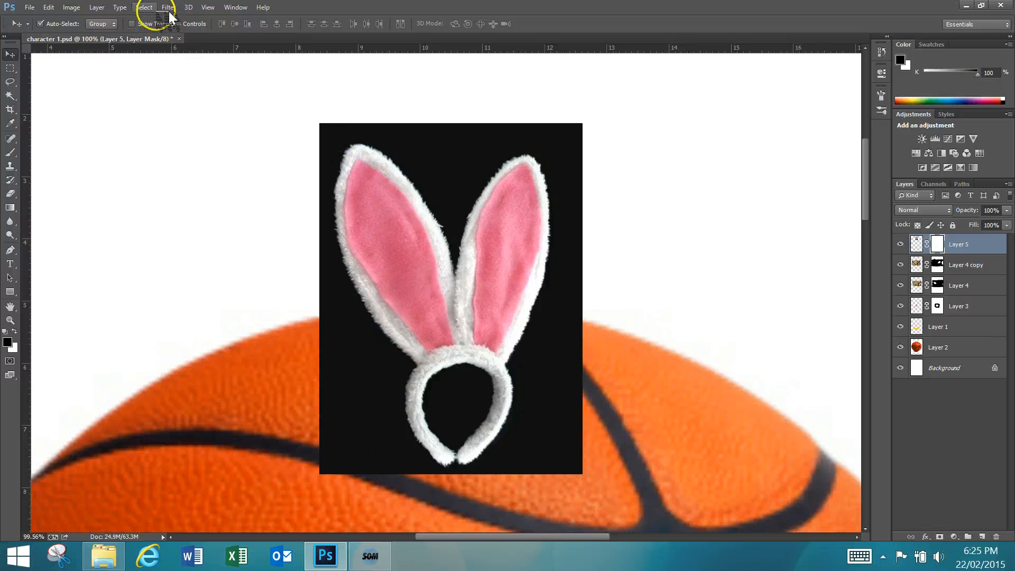
- Try Color Range on the ears' black background with the Layer 5 mask active, and undo it
{"action": "left_click", "coordinate": [144, 8]}
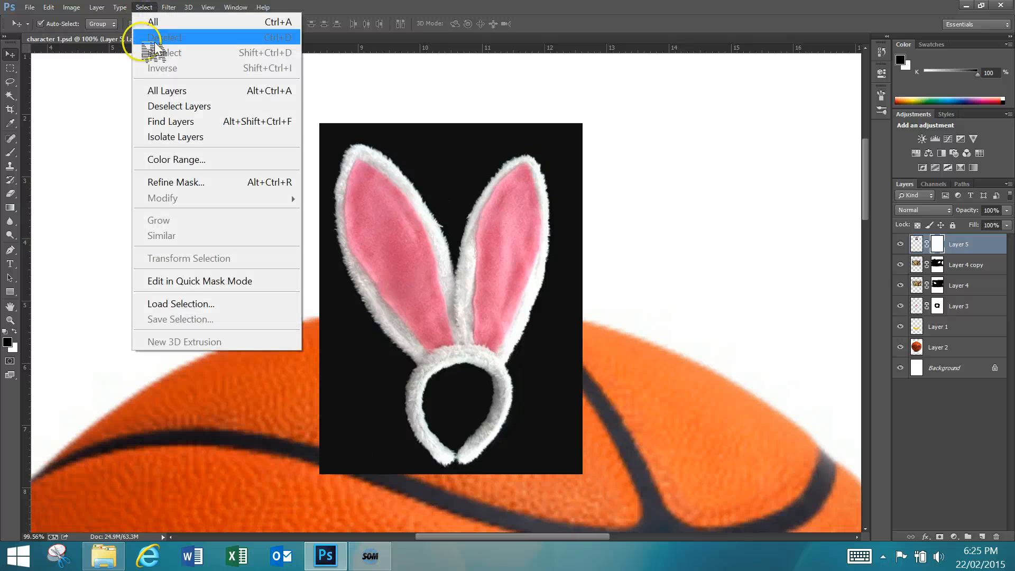
{"action": "left_click", "coordinate": [160, 159]}
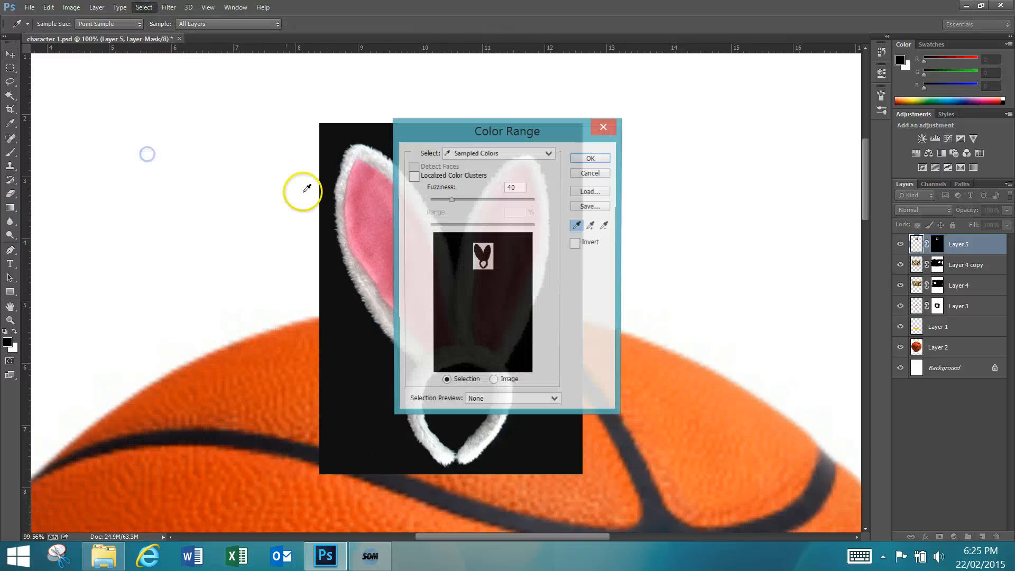
{"action": "left_click_drag", "start_coordinate": [417, 139], "coordinate": [660, 133]}
{"action": "left_click", "coordinate": [514, 137]}
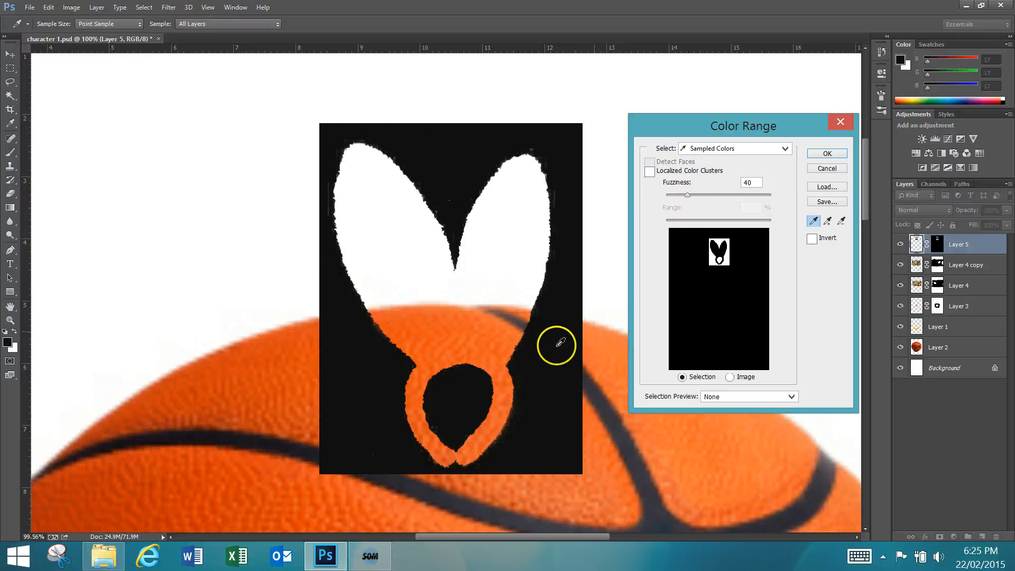
{"action": "left_click", "coordinate": [816, 152]}
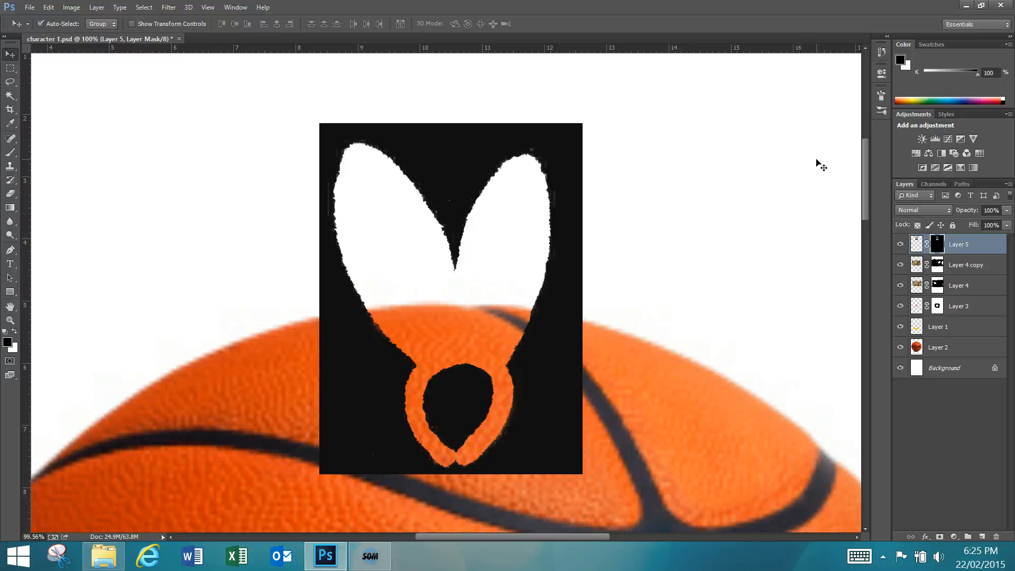
{"action": "left_click", "coordinate": [49, 7]}
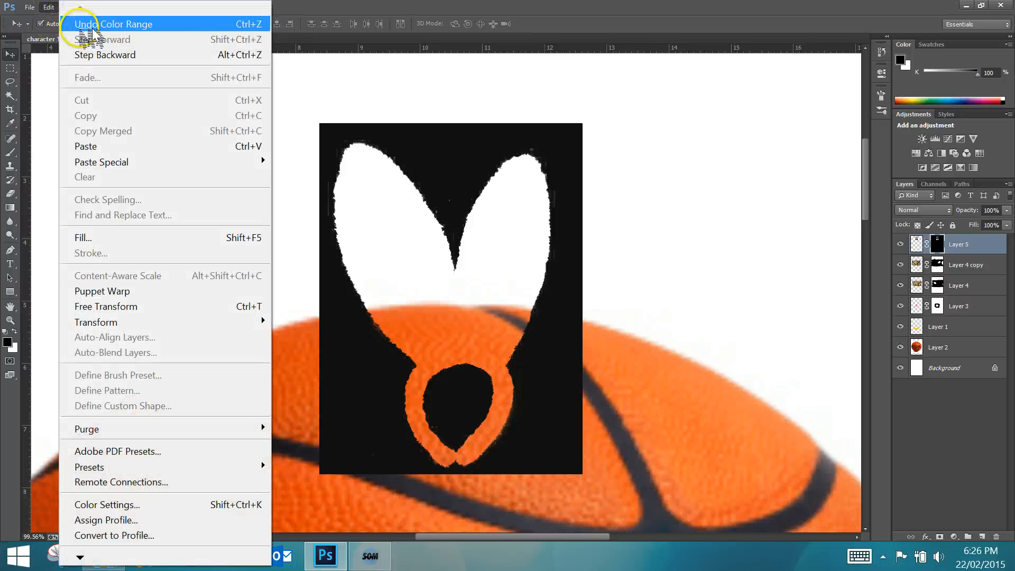
{"action": "left_click", "coordinate": [85, 27]}
- Target the Layer 5 image instead of its mask and select the ears' black background with Color Range at fuzziness 40
{"action": "left_click", "coordinate": [932, 245]}
{"action": "left_click", "coordinate": [916, 246]}
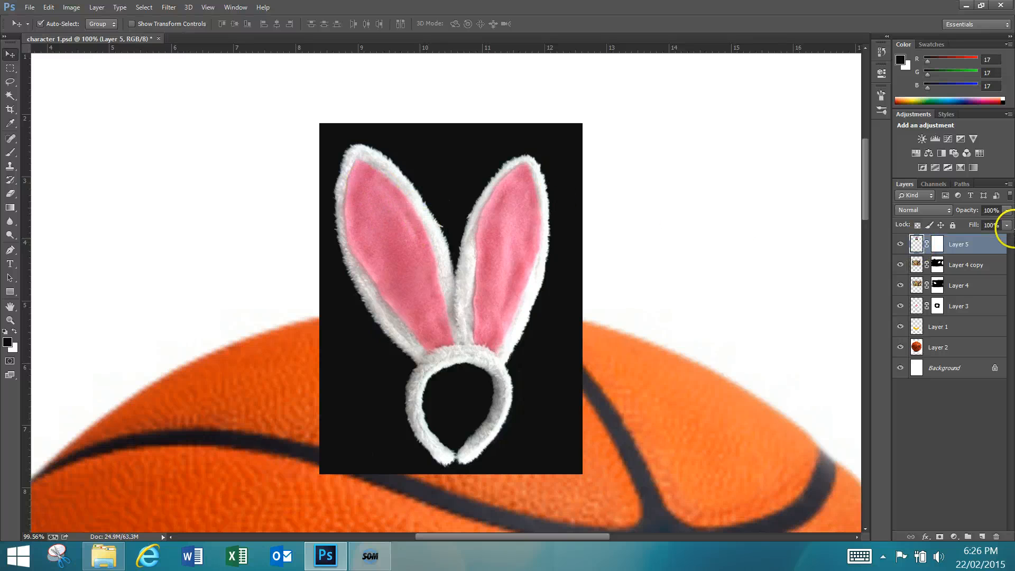
{"action": "left_click", "coordinate": [935, 243]}
{"action": "left_click", "coordinate": [916, 243]}
{"action": "left_click", "coordinate": [144, 7]}
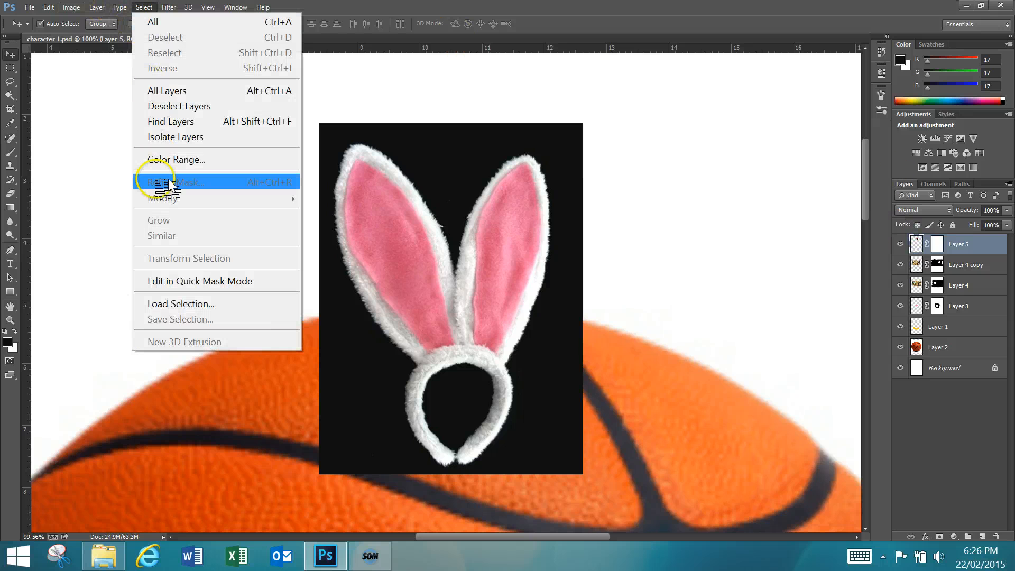
{"action": "left_click", "coordinate": [169, 159]}
{"action": "left_click", "coordinate": [426, 165]}
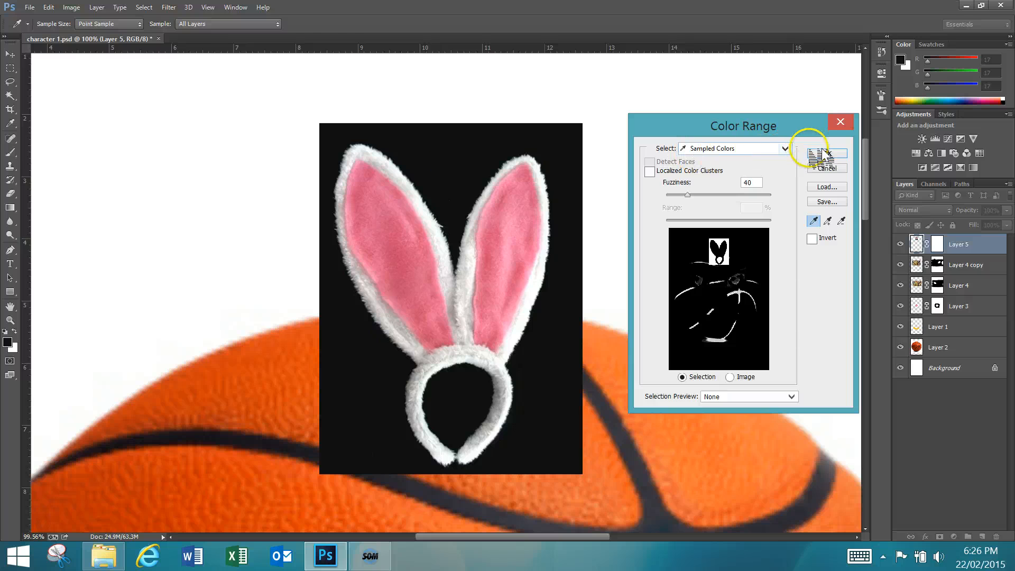
{"action": "left_click", "coordinate": [827, 154]}
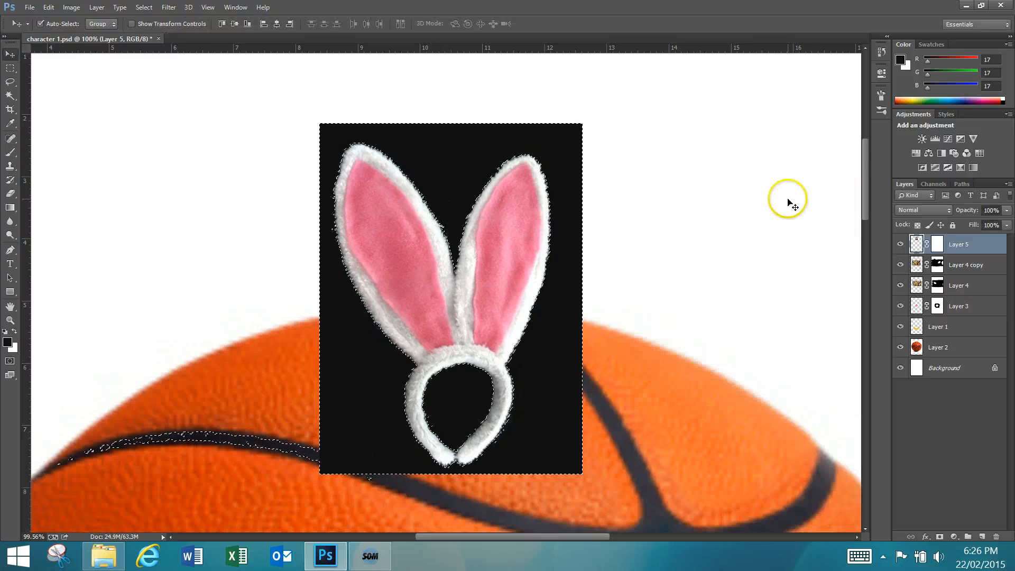
- Fill the selected background with black at 100% opacity on the Layer 5 mask, and deselect
{"action": "left_click", "coordinate": [938, 245]}
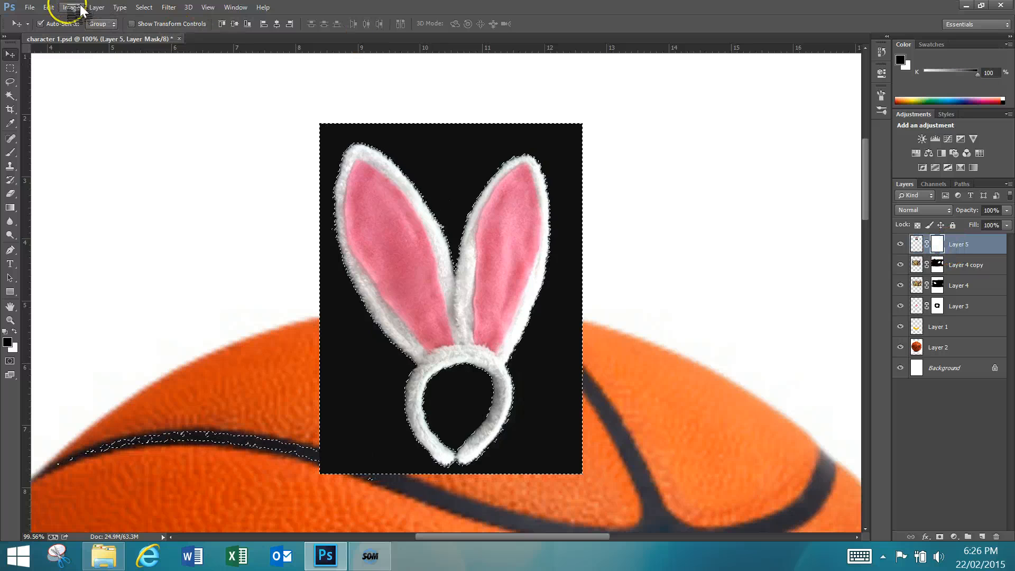
{"action": "left_click", "coordinate": [49, 7]}
{"action": "left_click", "coordinate": [130, 239]}
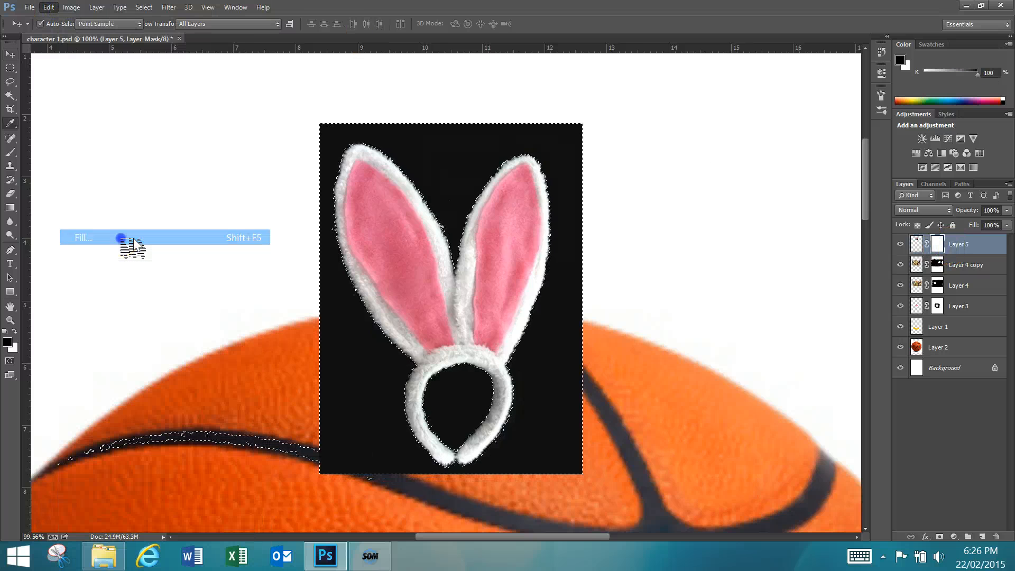
{"action": "double_click", "coordinate": [480, 238]}
{"action": "key", "text": "v"}
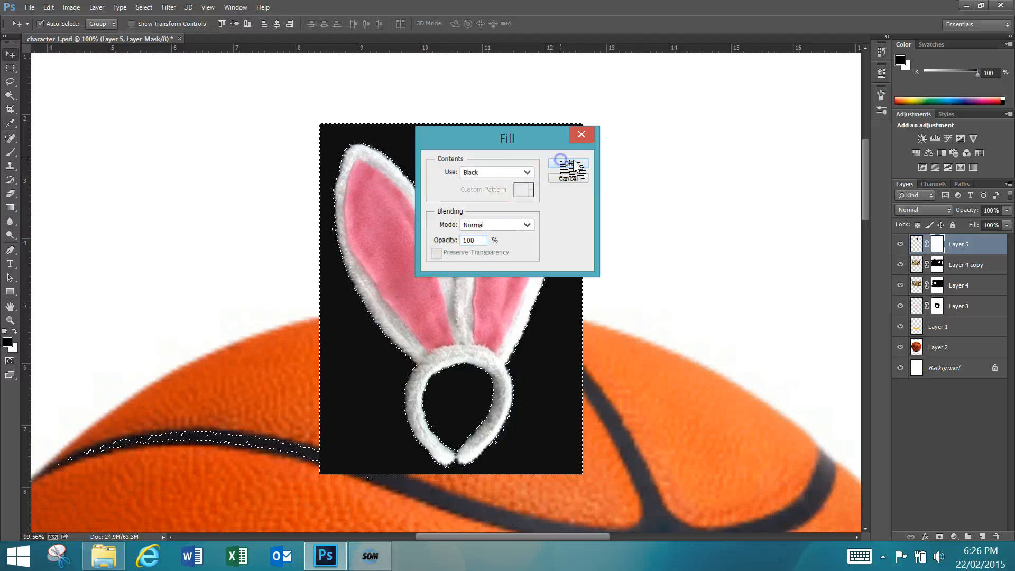
{"action": "left_click", "coordinate": [568, 164]}
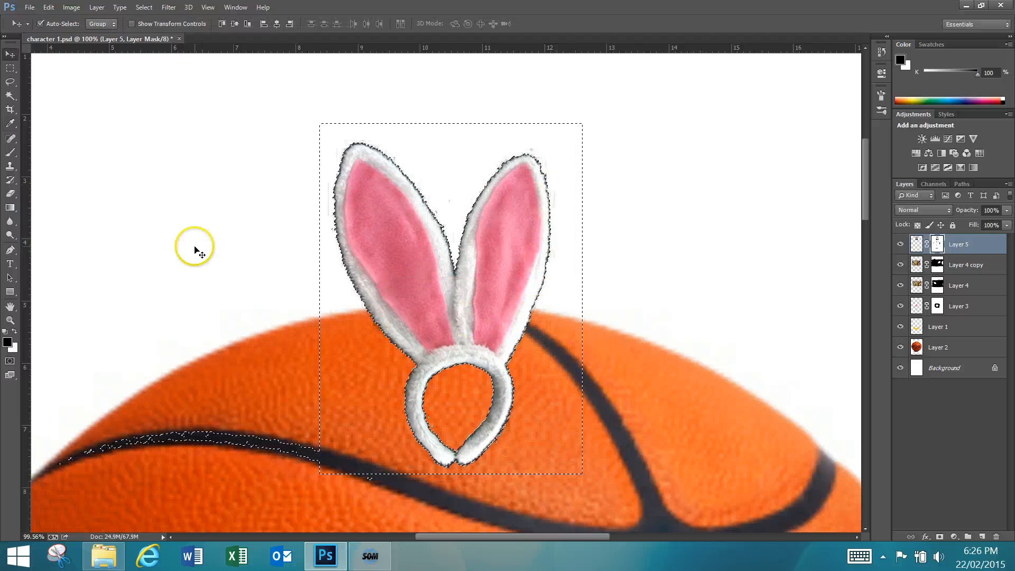
{"action": "key", "text": "ctrl+d"}
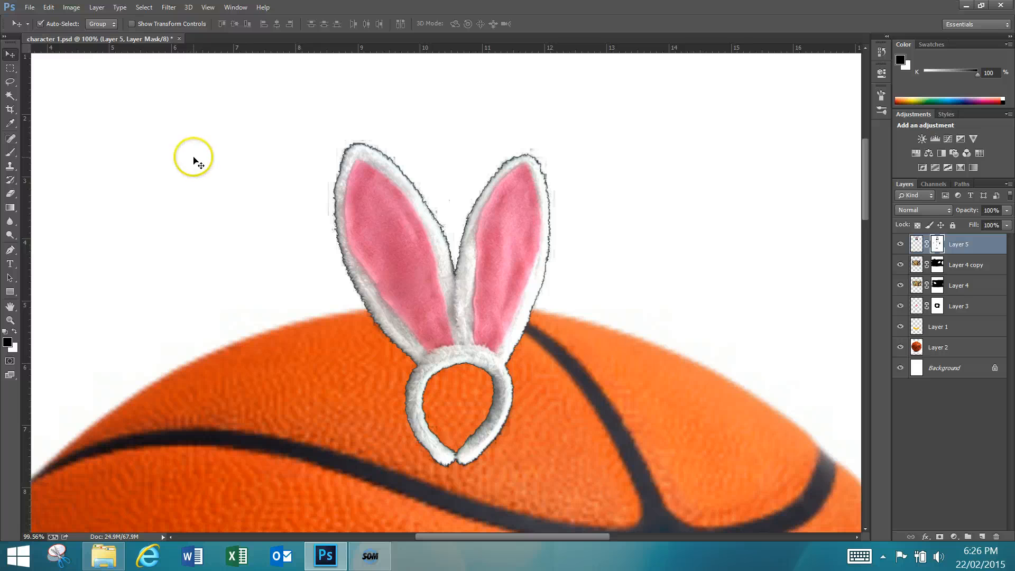
- Try painting black along the ear tips' outer edge on the Layer 5 mask with an 80 px brush, and undo it
{"action": "left_click", "coordinate": [10, 152]}
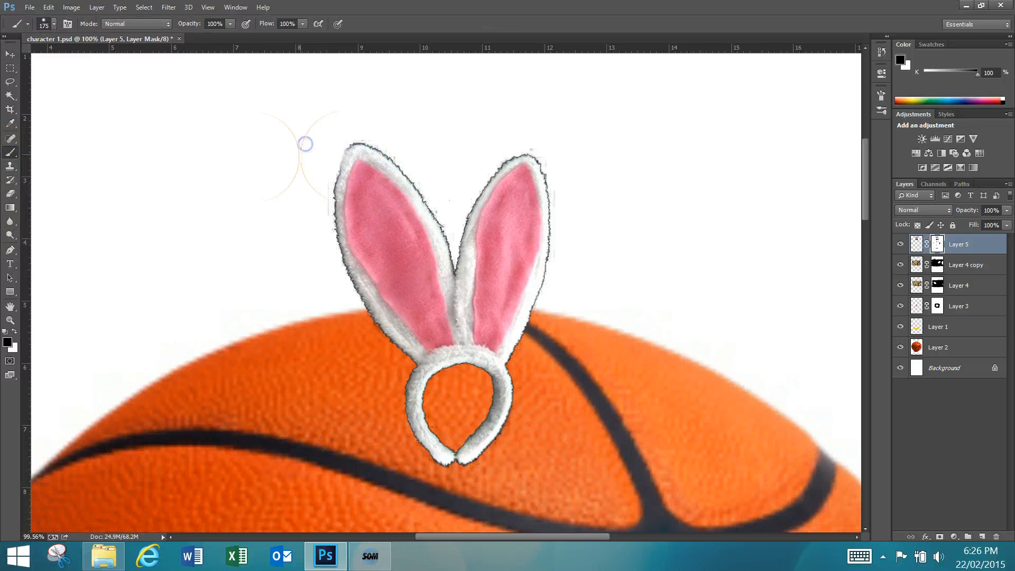
{"action": "key", "text": "bracketleft"}
{"action": "key", "text": "bracketleft"}
{"action": "key", "text": "bracketleft"}
{"action": "key", "text": "bracketleft"}
{"action": "key", "text": "bracketleft"}
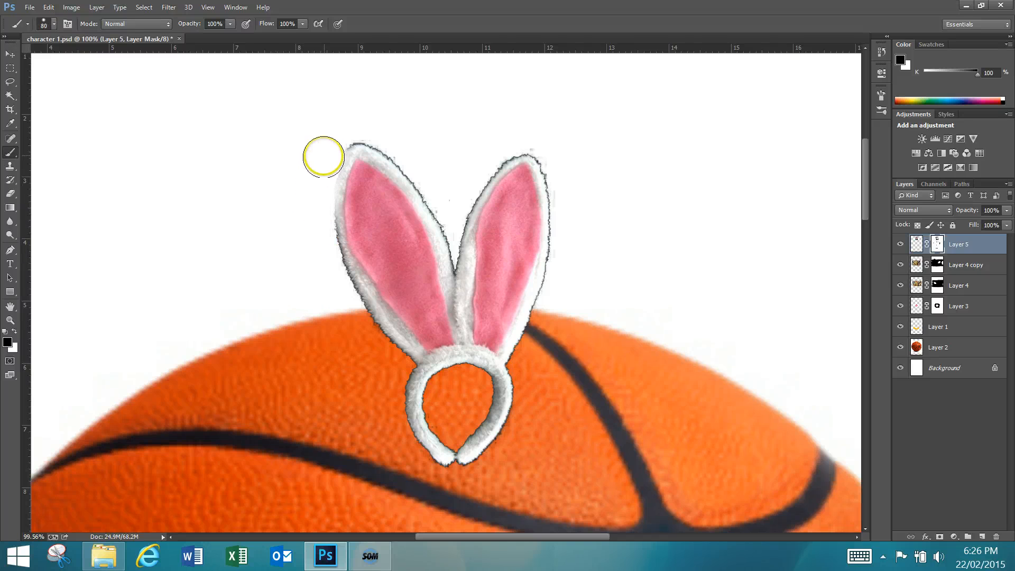
{"action": "left_click", "coordinate": [344, 136]}
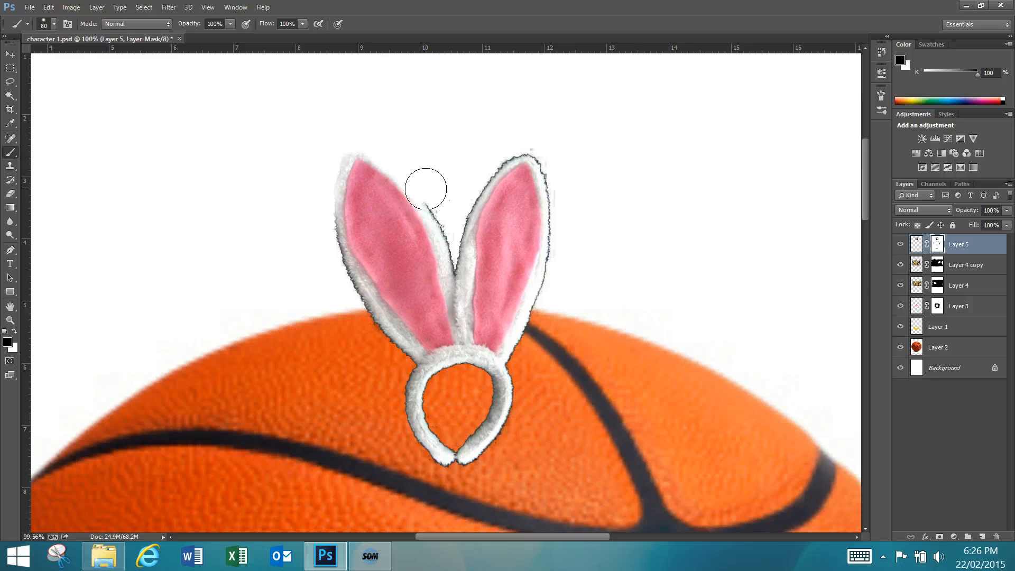
{"action": "key", "text": "ctrl+z"}
- Mask out the dark fringe in the notch between the ears on Layer 5 using a 9 px brush with lowered hardness
{"action": "key", "text": "bracketleft"}
{"action": "key", "text": "bracketleft"}
{"action": "key", "text": "bracketleft"}
{"action": "key", "text": "bracketleft"}
{"action": "key", "text": "bracketleft"}
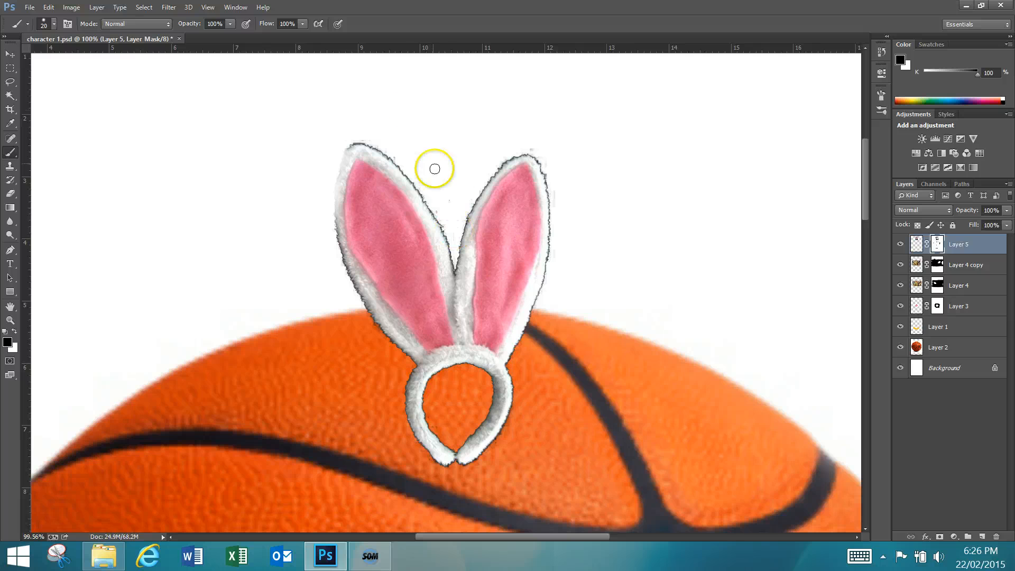
{"action": "key", "text": "z"}
{"action": "left_click_drag", "start_coordinate": [402, 186], "coordinate": [486, 277]}
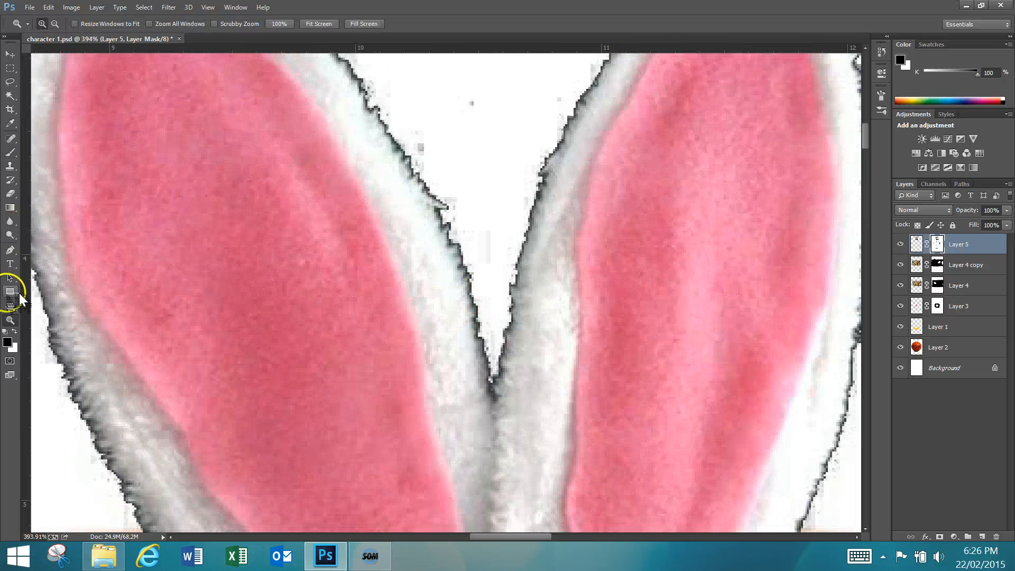
{"action": "left_click", "coordinate": [11, 151]}
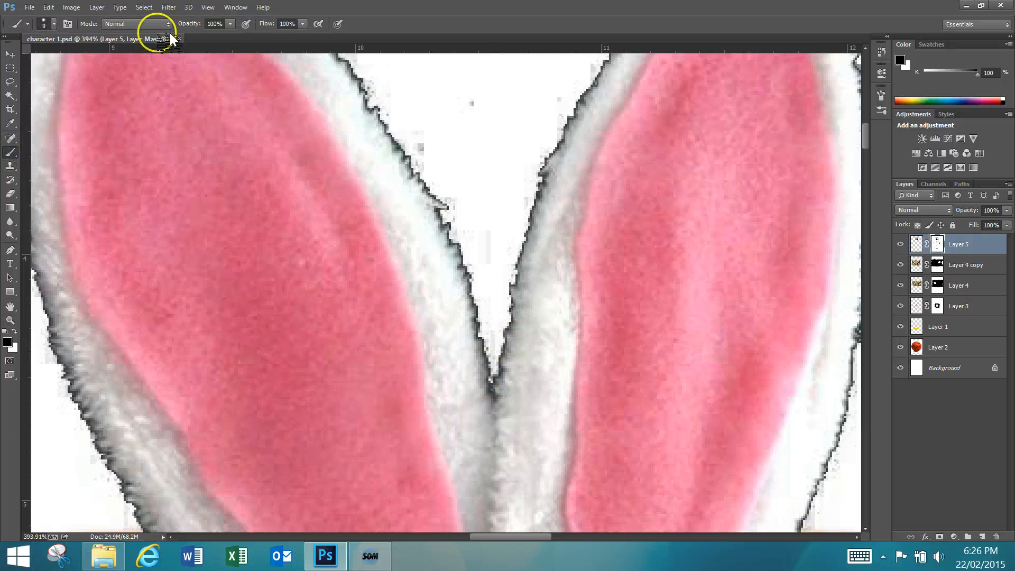
{"action": "left_click", "coordinate": [54, 24]}
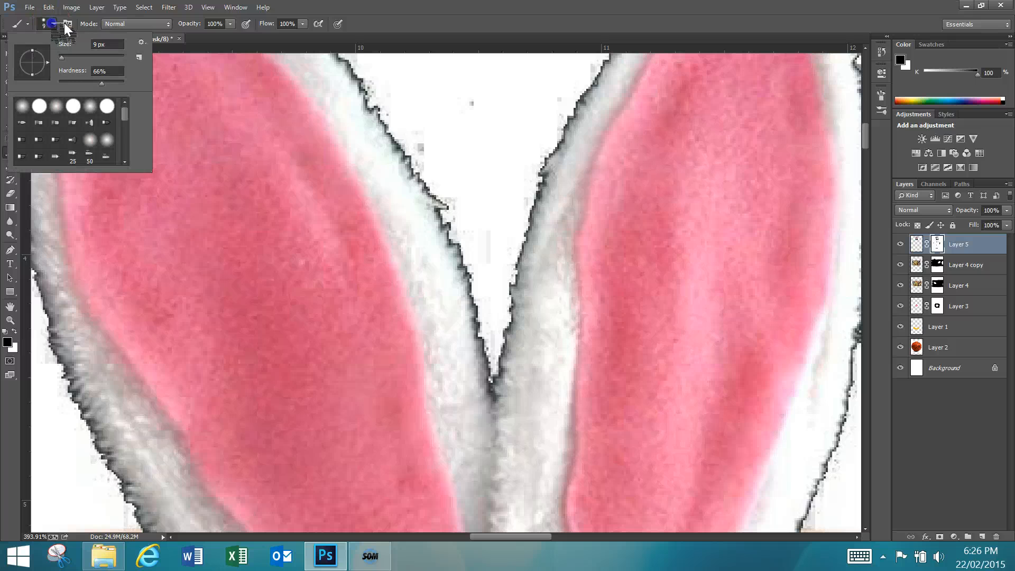
{"action": "left_click_drag", "start_coordinate": [85, 83], "coordinate": [81, 83]}
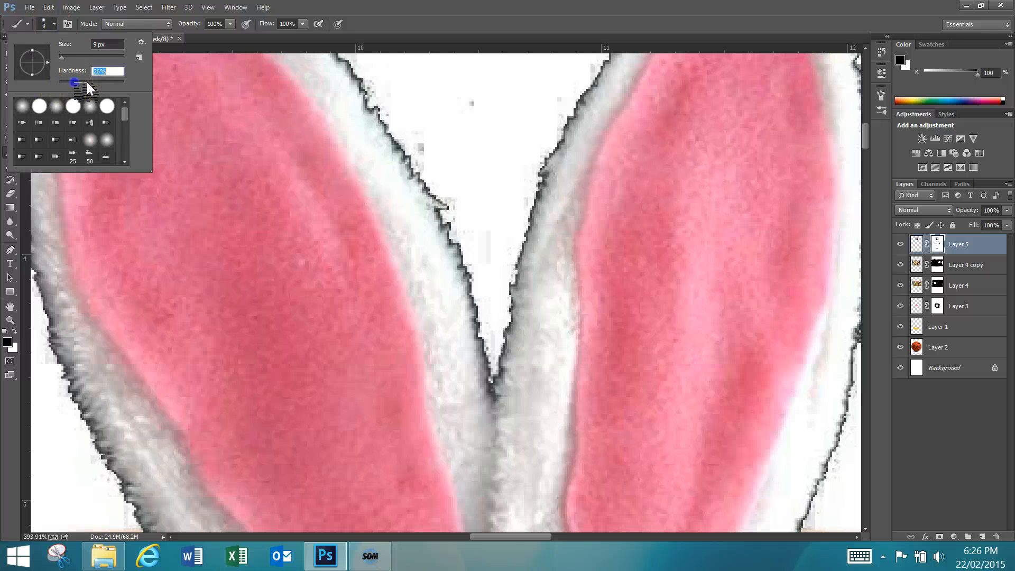
{"action": "left_click", "coordinate": [492, 375]}
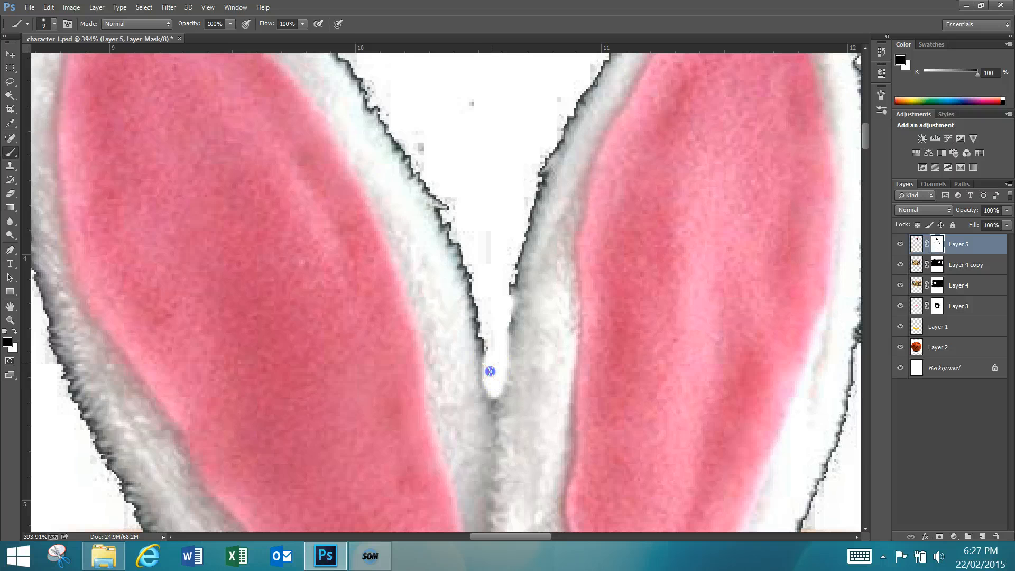
{"action": "key", "text": "ctrl+o"}
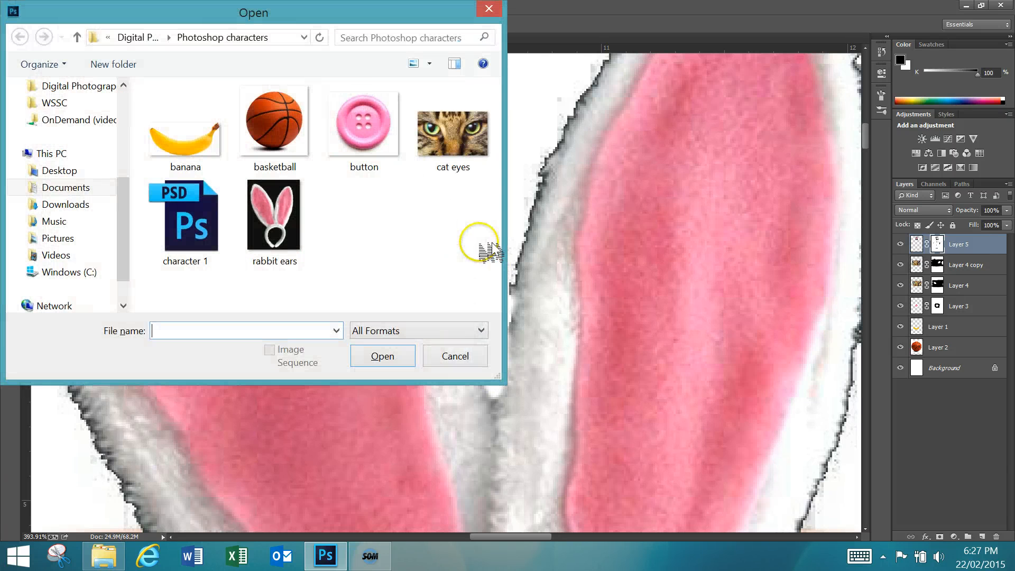
{"action": "left_click", "coordinate": [448, 363]}
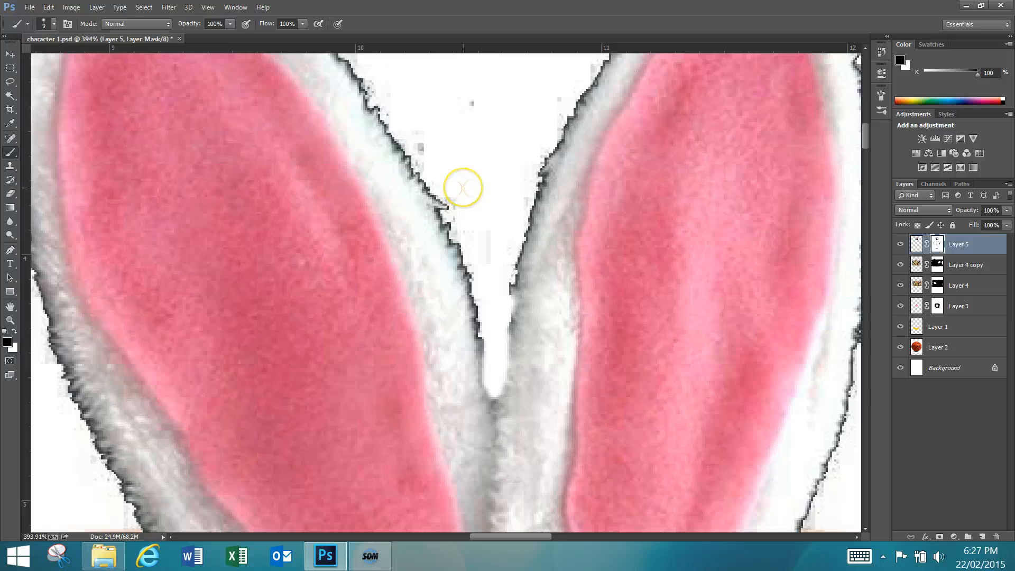
- Enlarge the brush and paint black on the Layer 5 mask to hide the ears' dark outline and the whole headband
{"action": "key", "text": "ctrl+0"}
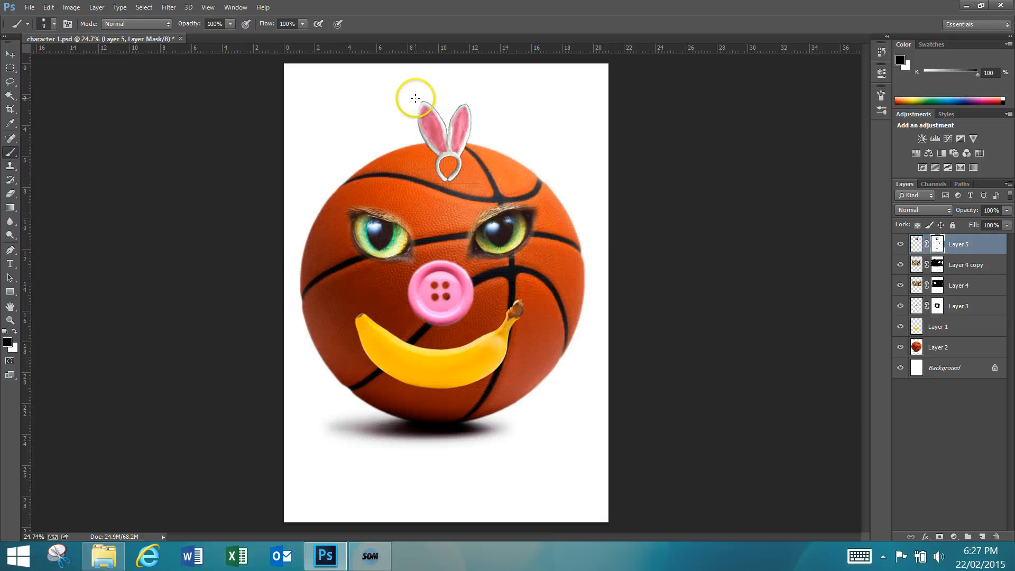
{"action": "key", "text": "z"}
{"action": "left_click_drag", "start_coordinate": [409, 94], "coordinate": [492, 192]}
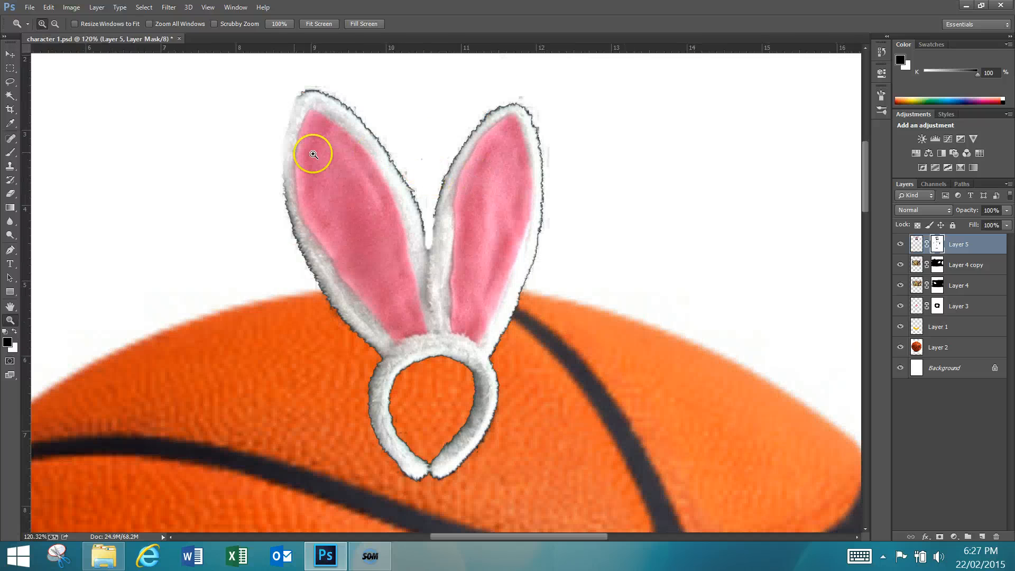
{"action": "left_click", "coordinate": [11, 152]}
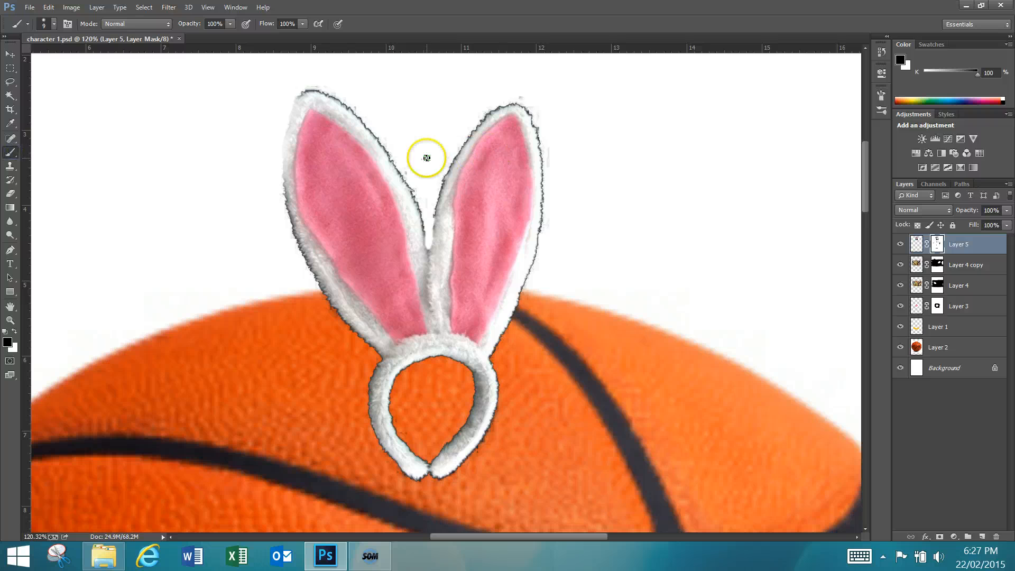
{"action": "key", "text": "bracketright"}
{"action": "key", "text": "bracketright"}
{"action": "key", "text": "bracketright"}
{"action": "key", "text": "bracketright"}
{"action": "key", "text": "bracketright"}
{"action": "key", "text": "bracketright"}
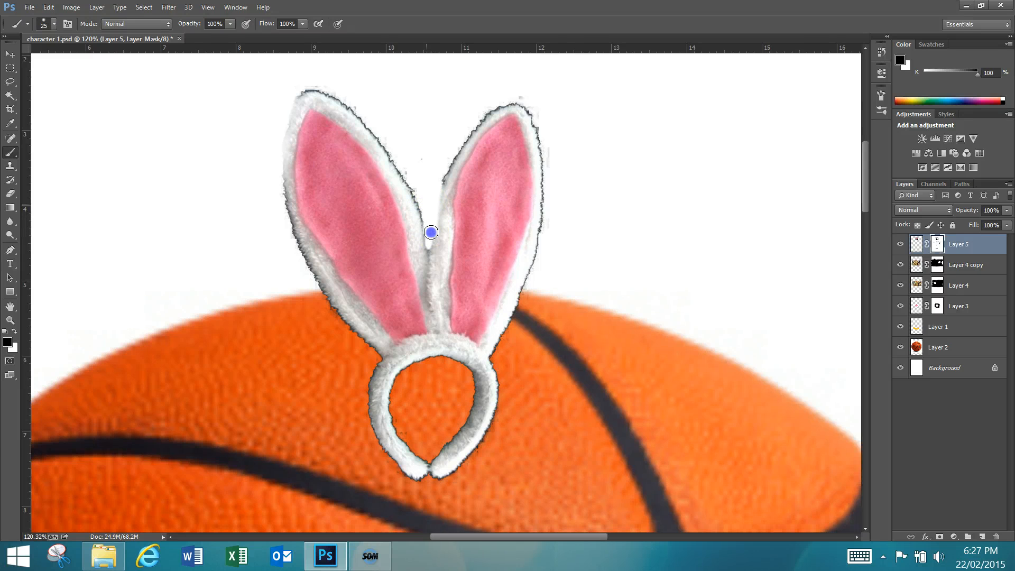
{"action": "left_click", "coordinate": [435, 183]}
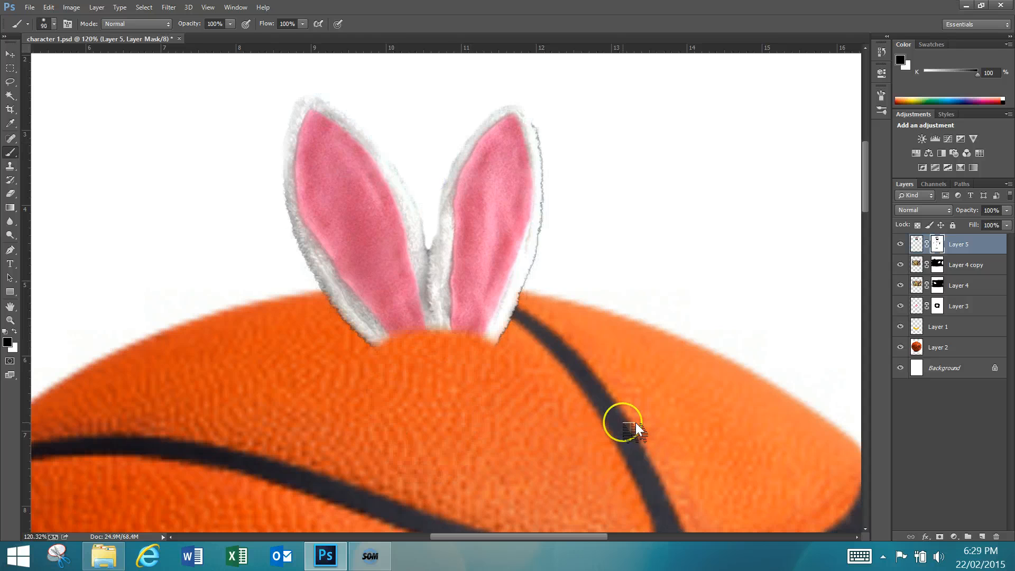
- Target the Layer 5 image instead of its mask and duplicate the layer as Layer 5 copy
{"action": "left_click", "coordinate": [10, 54]}
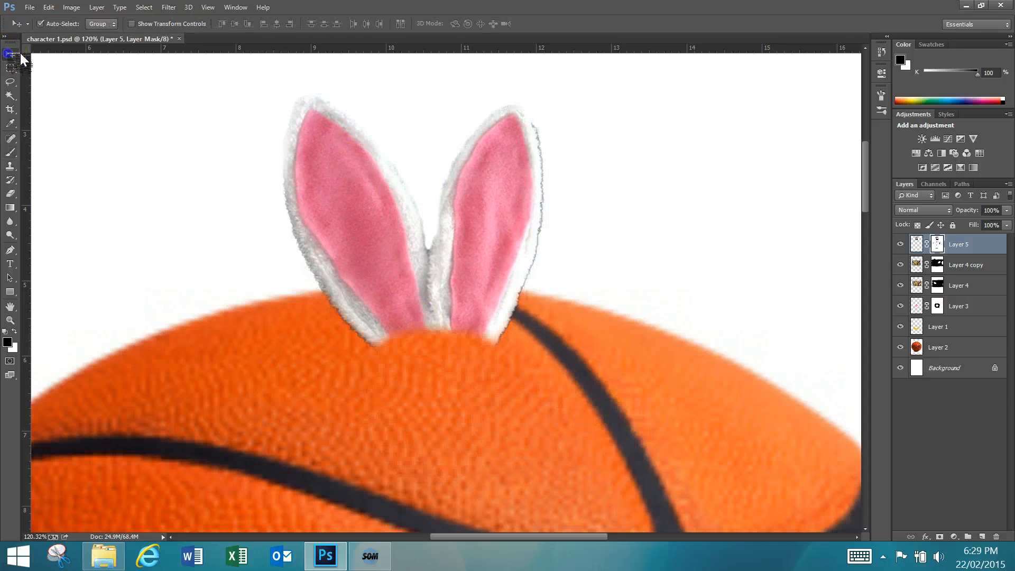
{"action": "left_click", "coordinate": [917, 244]}
{"action": "right_click", "coordinate": [964, 245]}
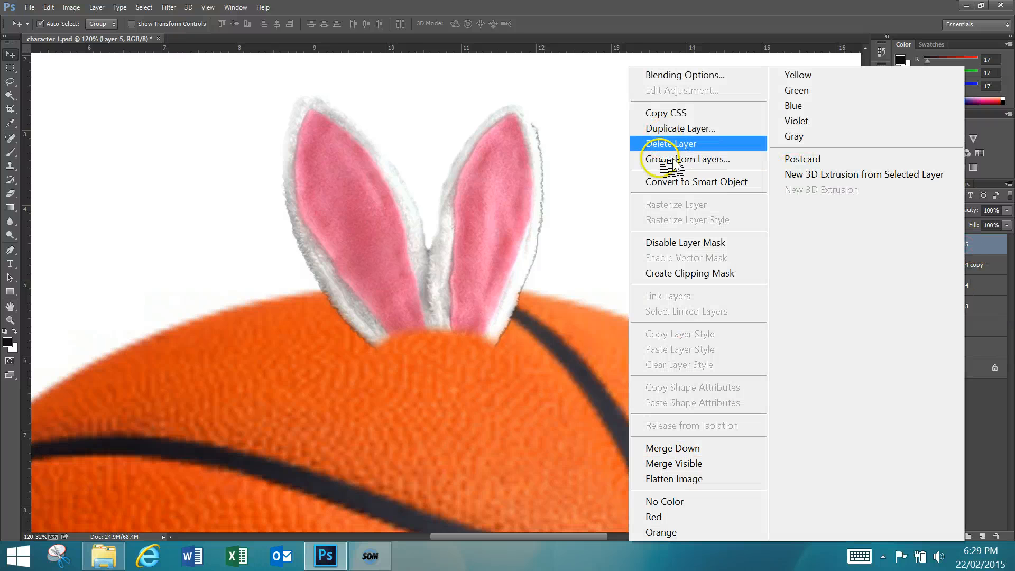
{"action": "left_click", "coordinate": [660, 128]}
{"action": "left_click", "coordinate": [607, 172]}
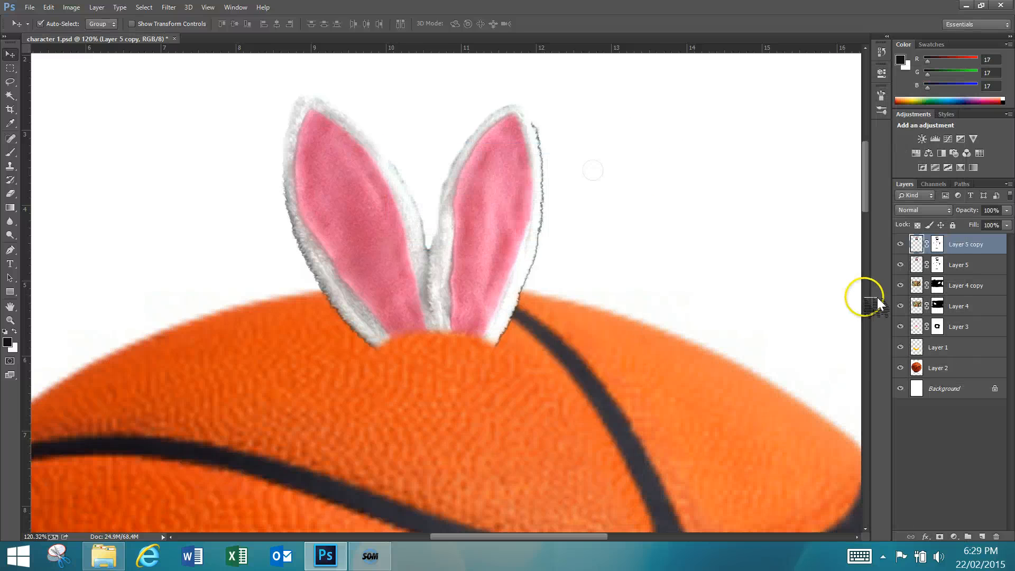
- Move the Layer 5 copy ears to the basketball's upper left and the Layer 5 ears to its upper right
{"action": "key", "text": "ctrl+0"}
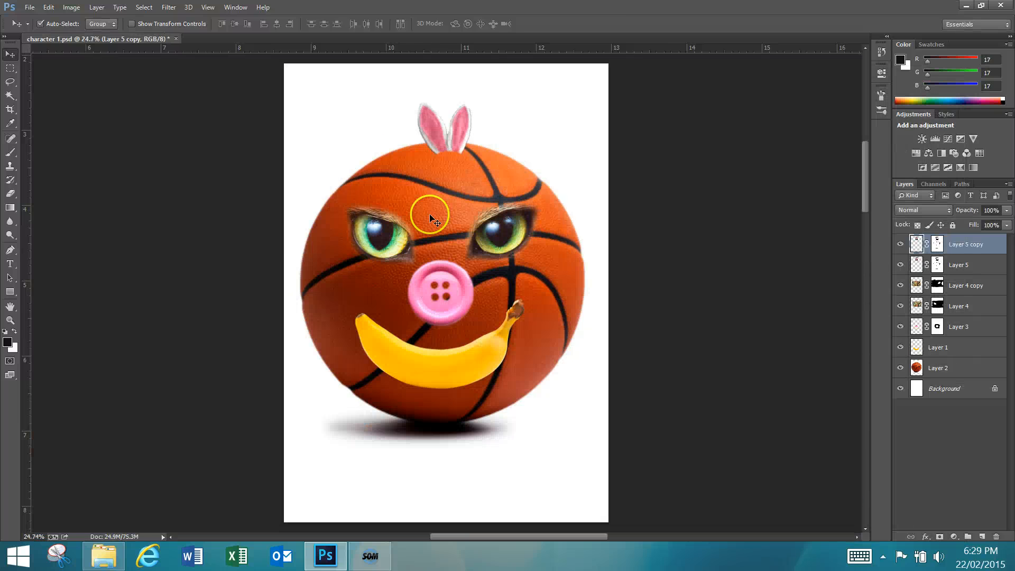
{"action": "left_click_drag", "start_coordinate": [381, 140], "coordinate": [380, 139]}
{"action": "left_click_drag", "start_coordinate": [443, 130], "coordinate": [464, 127]}
- Zoom in on both pairs of ears and activate the Layer 5 mask for painting with the Brush tool
{"action": "key", "text": "z"}
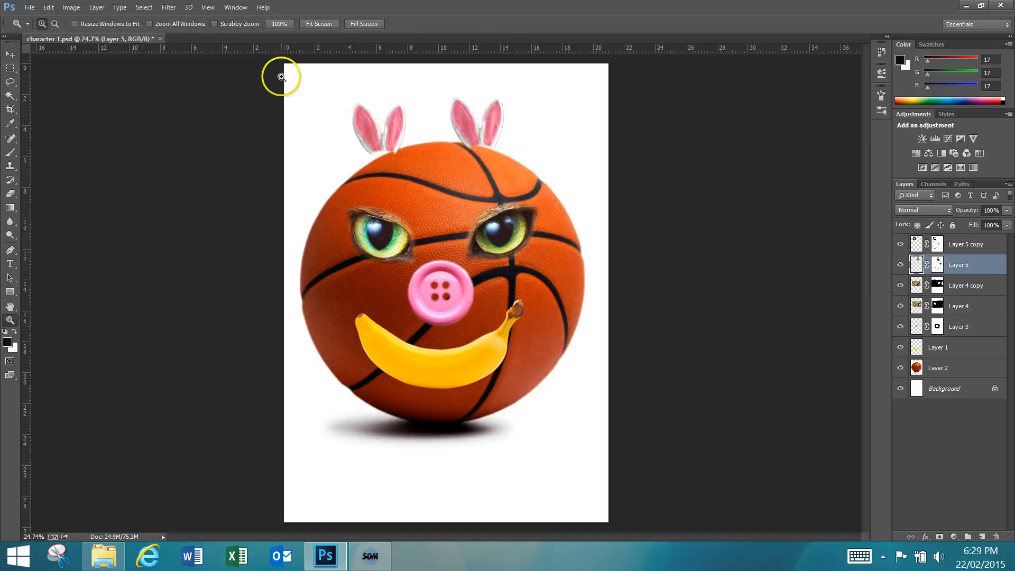
{"action": "left_click_drag", "start_coordinate": [302, 84], "coordinate": [551, 181]}
{"action": "left_click", "coordinate": [10, 152]}
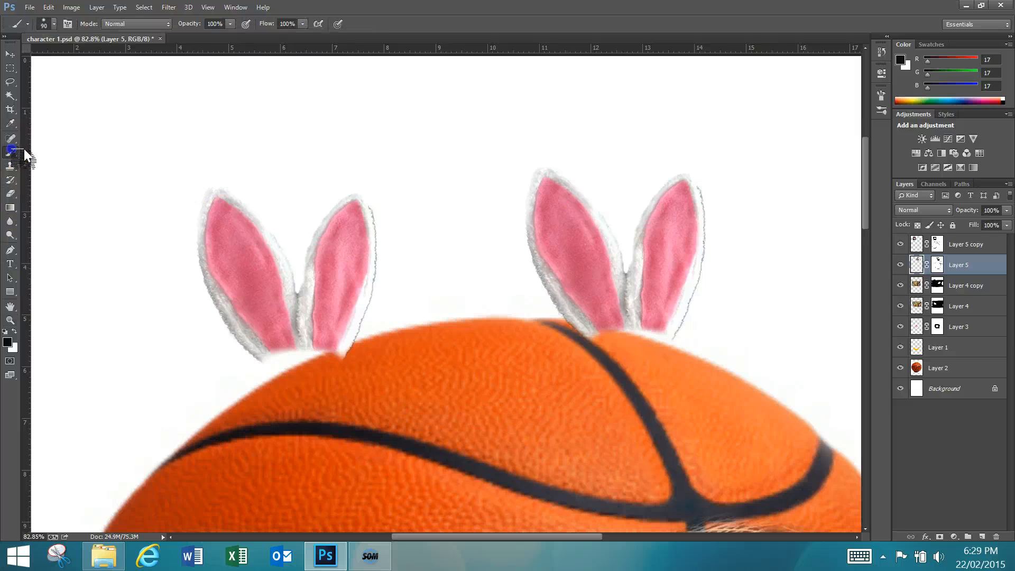
{"action": "left_click", "coordinate": [937, 265]}
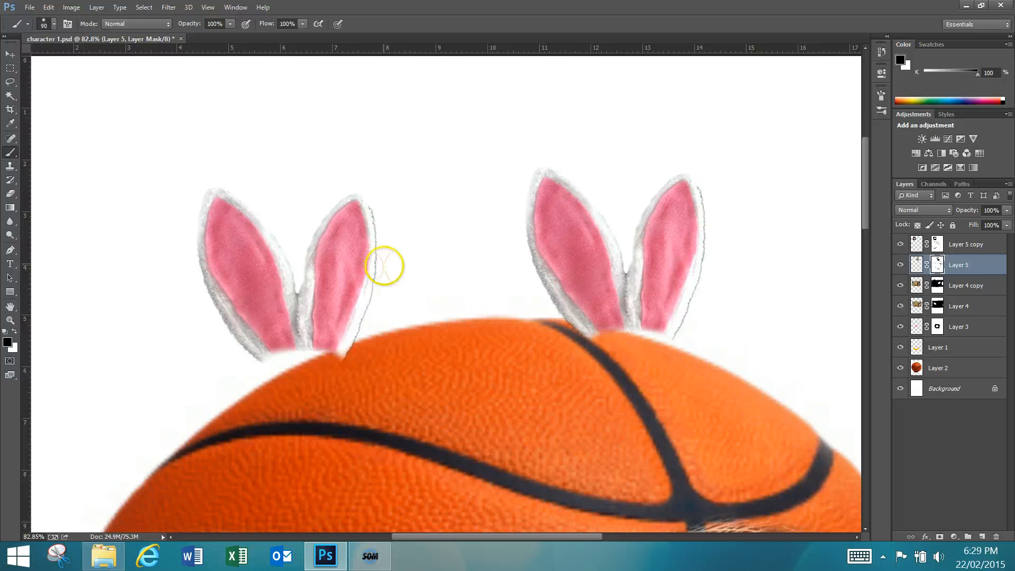
- Try masking out the outer ear of the Layer 5 pair with black, and undo it
{"action": "left_click_drag", "start_coordinate": [682, 262], "coordinate": [684, 264]}
{"action": "mouse_move", "coordinate": [695, 352]}
{"action": "left_mouse_down"}
{"action": "mouse_move", "coordinate": [674, 294]}
{"action": "mouse_move", "coordinate": [663, 206]}
{"action": "left_mouse_up"}
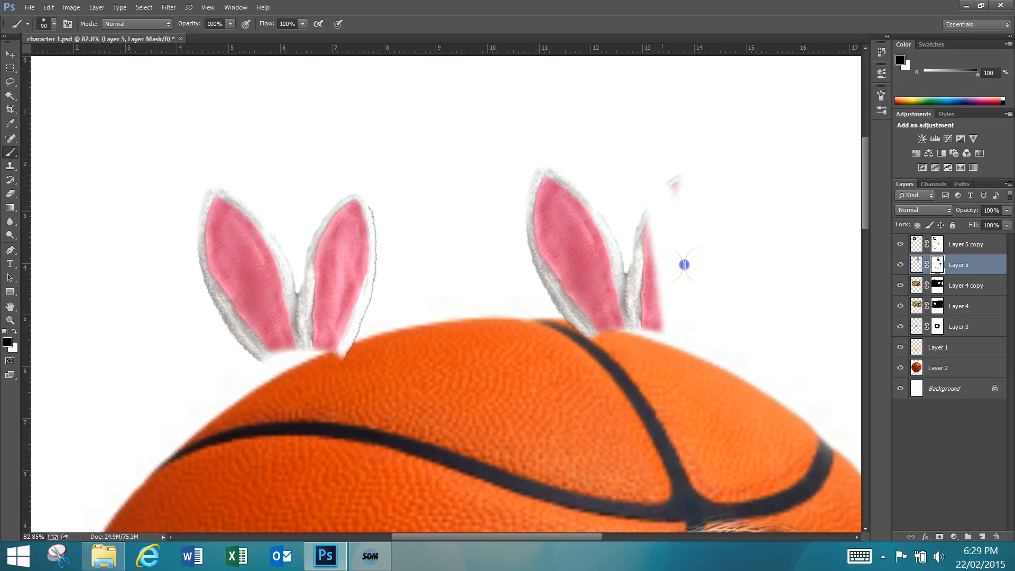
{"action": "key", "text": "ctrl+z"}
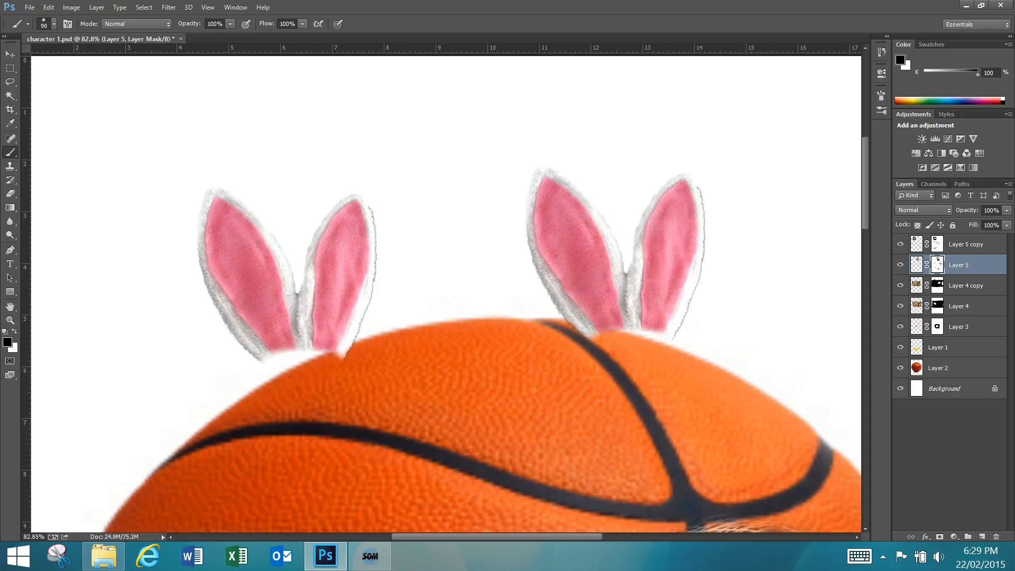
- Paint black on the Layer 5 and Layer 5 copy masks to hide each pair's inner ear, keeping only the outer ears
{"action": "mouse_move", "coordinate": [602, 319]}
{"action": "left_mouse_down"}
{"action": "mouse_move", "coordinate": [551, 192]}
{"action": "mouse_move", "coordinate": [578, 309]}
{"action": "mouse_move", "coordinate": [605, 220]}
{"action": "left_mouse_up"}
{"action": "mouse_move", "coordinate": [549, 302]}
{"action": "left_mouse_down"}
{"action": "mouse_move", "coordinate": [533, 201]}
{"action": "mouse_move", "coordinate": [582, 274]}
{"action": "left_mouse_up"}
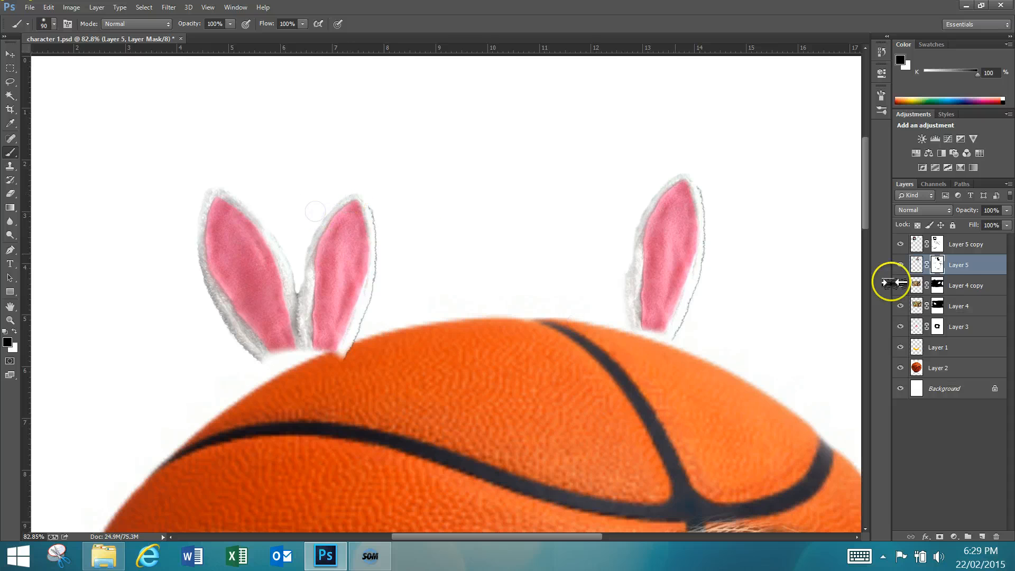
{"action": "left_click", "coordinate": [941, 241]}
{"action": "mouse_move", "coordinate": [331, 217]}
{"action": "left_mouse_down"}
{"action": "mouse_move", "coordinate": [346, 216]}
{"action": "mouse_move", "coordinate": [351, 339]}
{"action": "mouse_move", "coordinate": [354, 284]}
{"action": "left_mouse_up"}
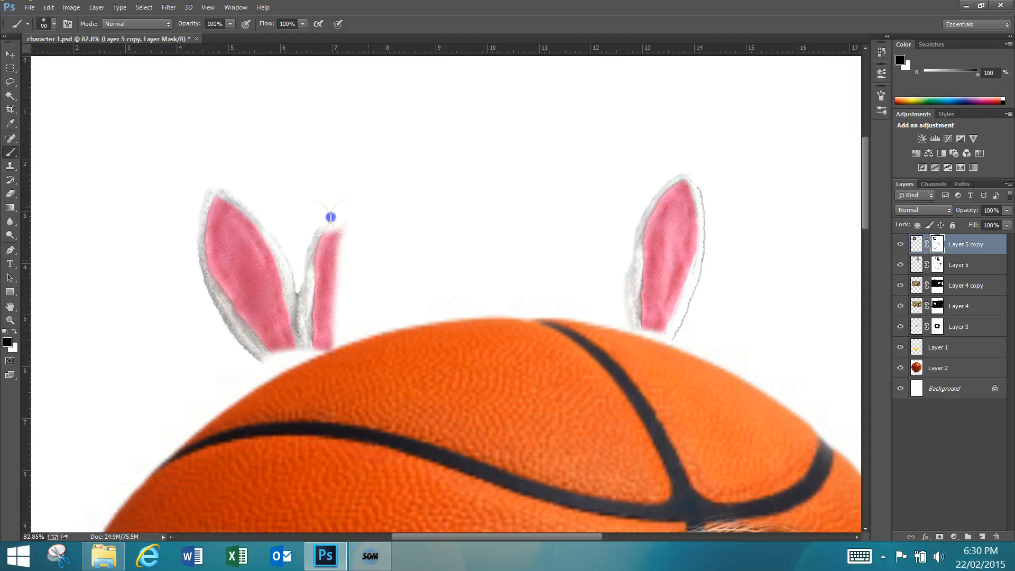
{"action": "left_click_drag", "start_coordinate": [332, 217], "coordinate": [313, 359]}
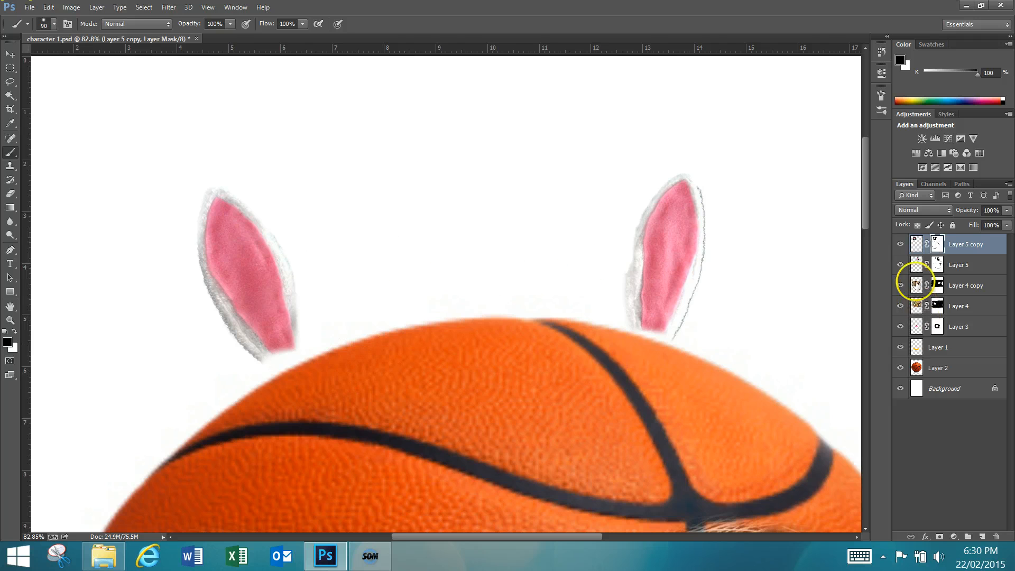
- Reposition the single ears of Layer 5 and Layer 5 copy along the top of the basketball
{"action": "left_click", "coordinate": [936, 265]}
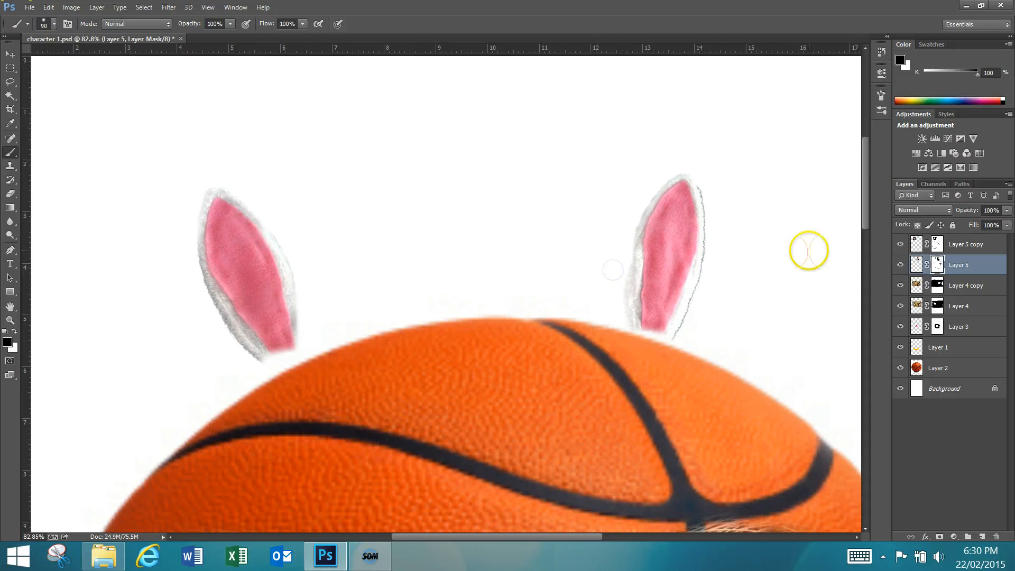
{"action": "left_click", "coordinate": [12, 55]}
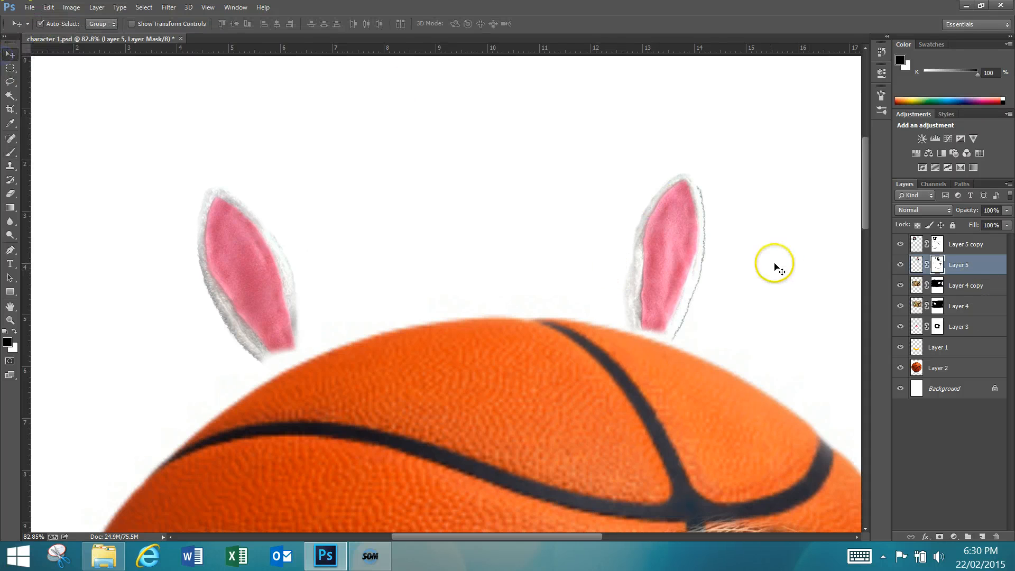
{"action": "left_click", "coordinate": [917, 250]}
{"action": "mouse_move", "coordinate": [660, 245]}
{"action": "left_mouse_down"}
{"action": "mouse_move", "coordinate": [691, 231]}
{"action": "mouse_move", "coordinate": [645, 239]}
{"action": "left_mouse_up"}
{"action": "mouse_move", "coordinate": [212, 254]}
{"action": "left_mouse_down"}
{"action": "mouse_move", "coordinate": [223, 229]}
{"action": "mouse_move", "coordinate": [227, 248]}
{"action": "left_mouse_up"}
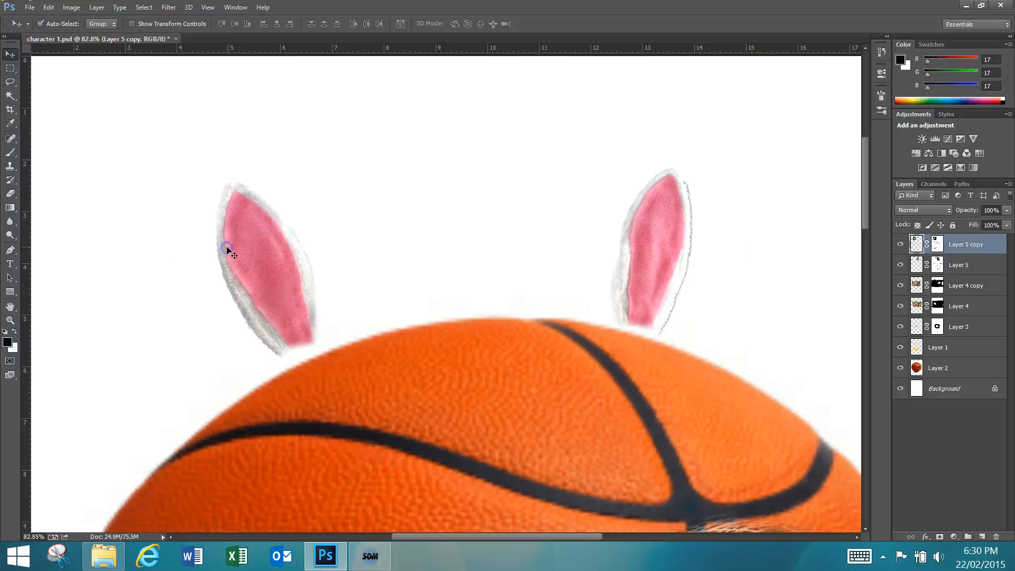
{"action": "key", "text": "ctrl+0"}
{"action": "left_click_drag", "start_coordinate": [360, 144], "coordinate": [360, 151]}
- Enlarge and widen the Layer 5 copy ear with Free Transform, rotate it counterclockwise, and place it on the basketball's upper left edge
{"action": "key", "text": "ctrl+t"}
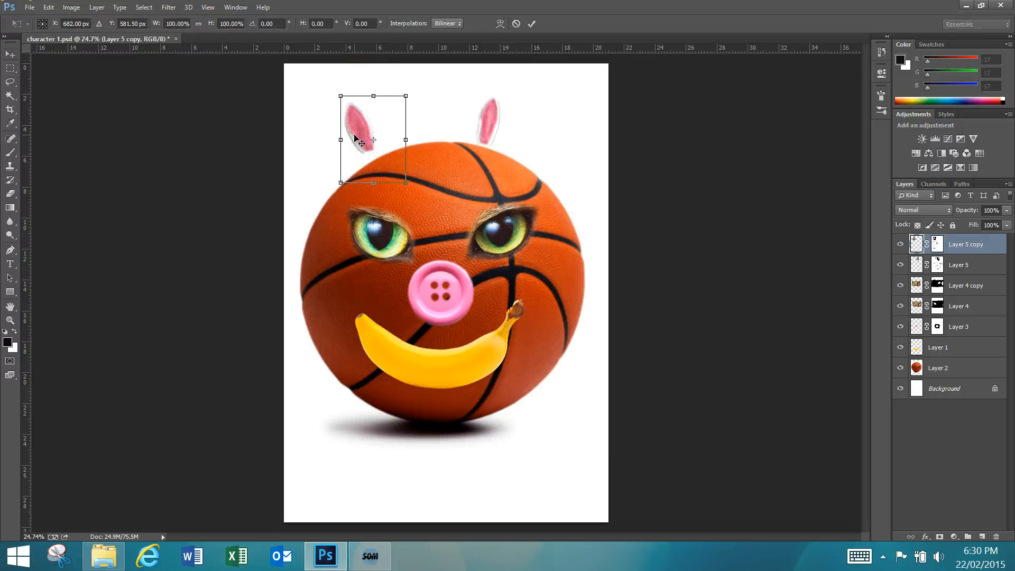
{"action": "left_click_drag", "start_coordinate": [408, 183], "coordinate": [469, 268]}
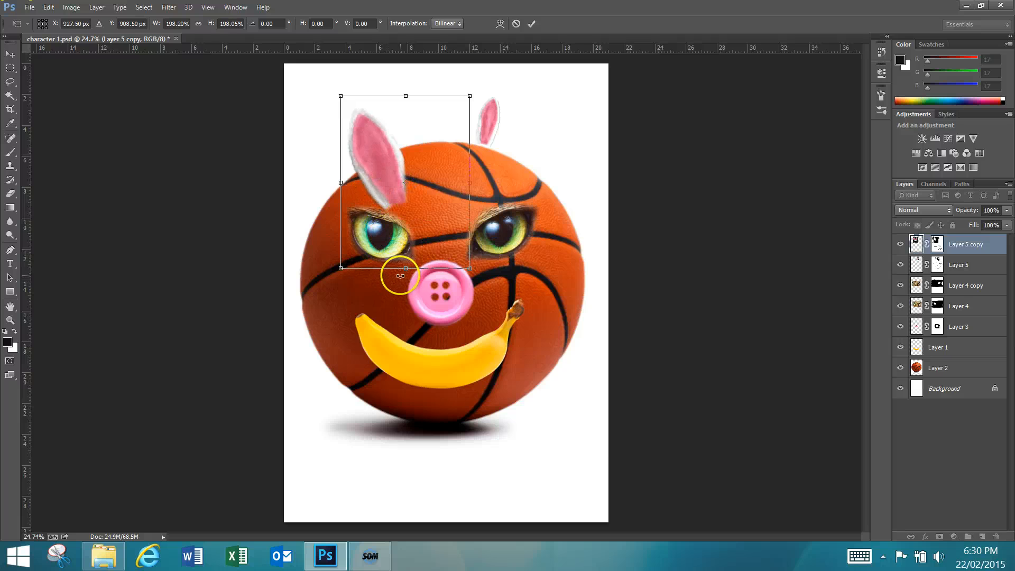
{"action": "left_click_drag", "start_coordinate": [404, 270], "coordinate": [405, 191]}
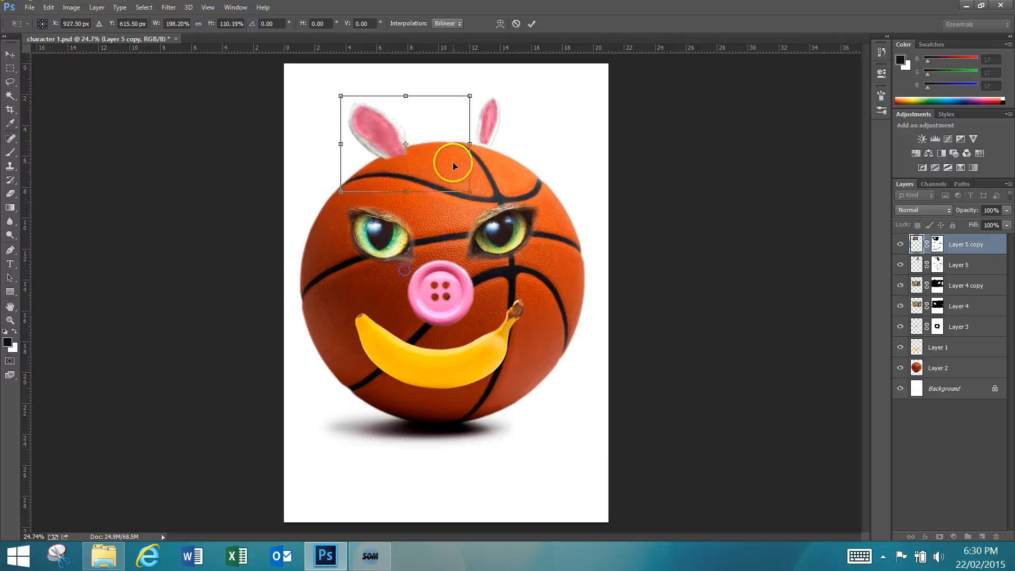
{"action": "left_click_drag", "start_coordinate": [470, 144], "coordinate": [458, 143]}
{"action": "mouse_move", "coordinate": [374, 139]}
{"action": "left_mouse_down"}
{"action": "mouse_move", "coordinate": [346, 149]}
{"action": "mouse_move", "coordinate": [375, 140]}
{"action": "left_mouse_up"}
{"action": "left_click_drag", "start_coordinate": [431, 112], "coordinate": [474, 79]}
{"action": "key", "text": "Return"}
{"action": "left_click_drag", "start_coordinate": [385, 126], "coordinate": [380, 133]}
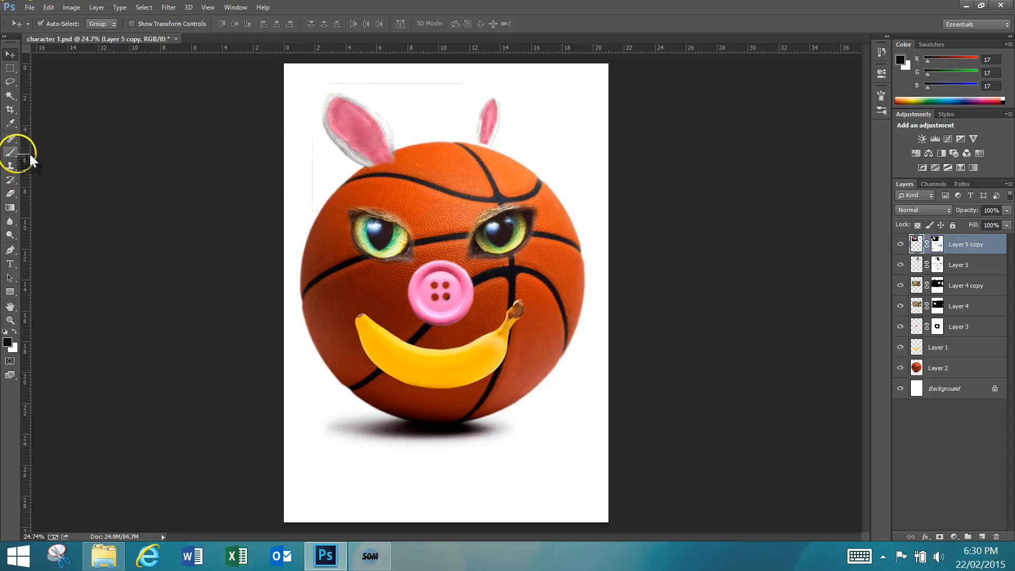
- Paint black on the Layer 5 copy mask to hide the faint edge lines, and move the ear down onto the basketball's upper left edge
{"action": "left_click", "coordinate": [10, 153]}
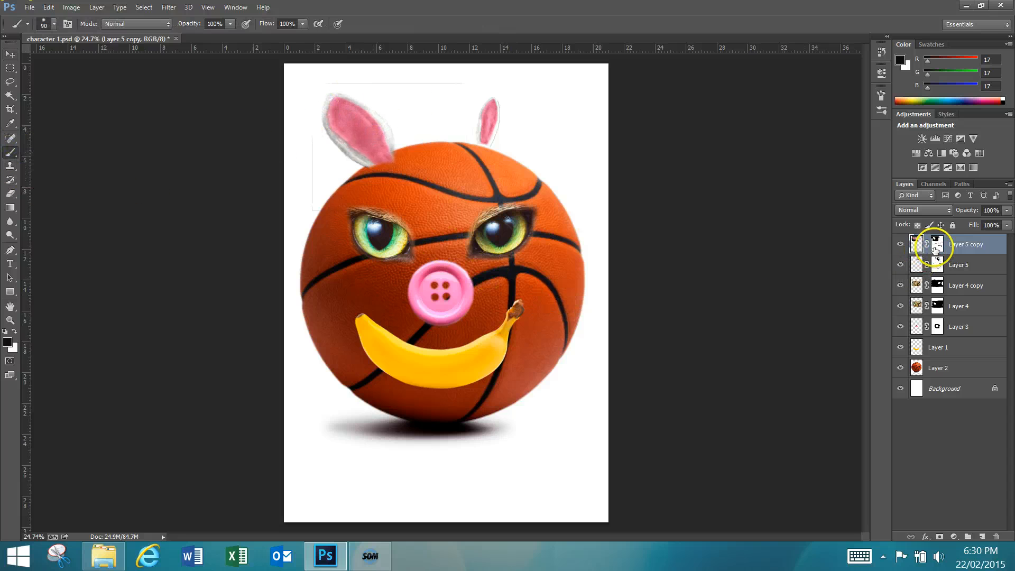
{"action": "left_click", "coordinate": [937, 244]}
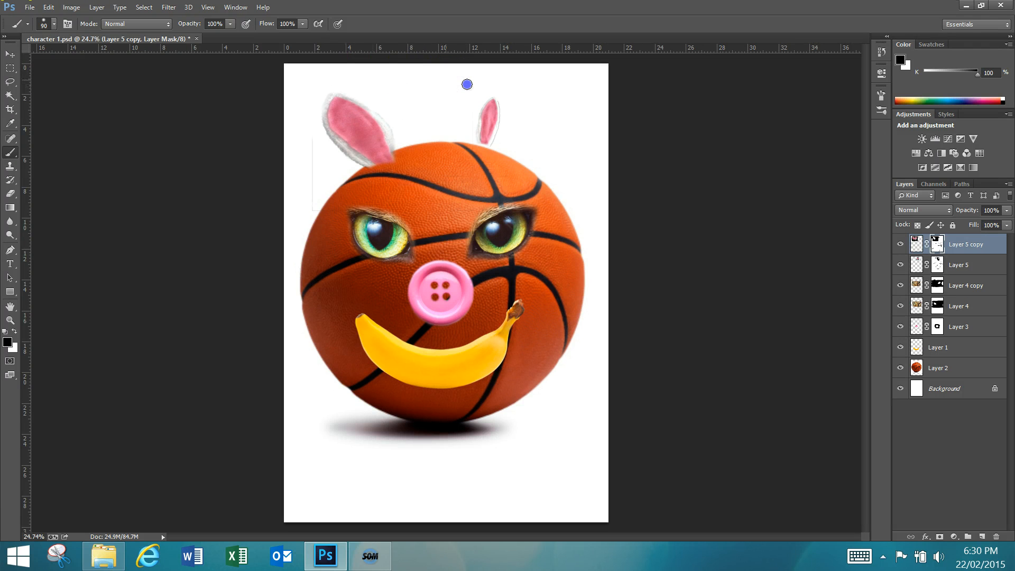
{"action": "key", "text": "bracketright"}
{"action": "key", "text": "bracketright"}
{"action": "key", "text": "bracketright"}
{"action": "key", "text": "bracketright"}
{"action": "left_click", "coordinate": [11, 54]}
{"action": "left_click_drag", "start_coordinate": [398, 134], "coordinate": [350, 142]}
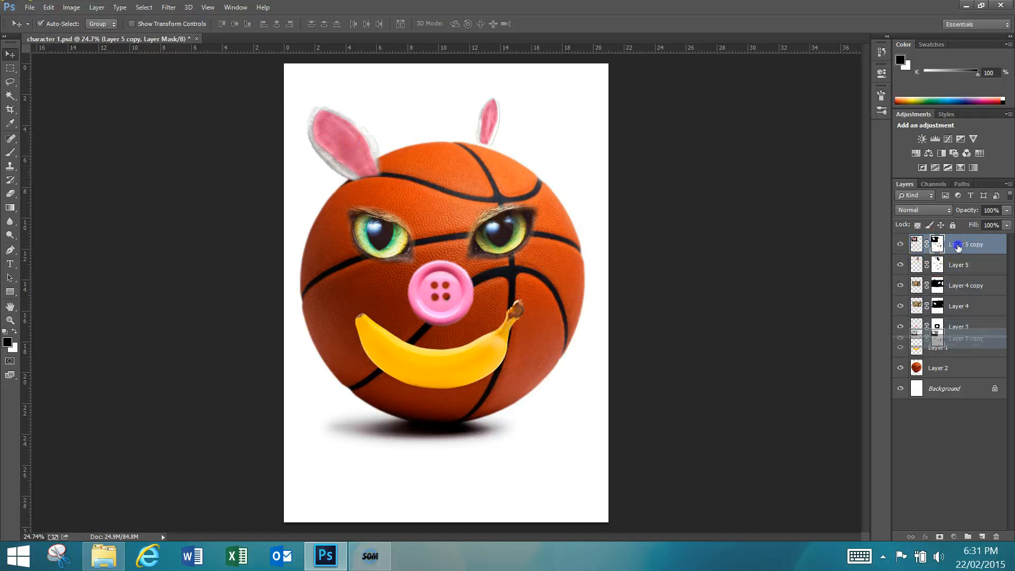
- Try placing Layer 5 copy beneath the basketball's Layer 2, and undo the layer order change
{"action": "left_click_drag", "start_coordinate": [948, 374], "coordinate": [931, 372]}
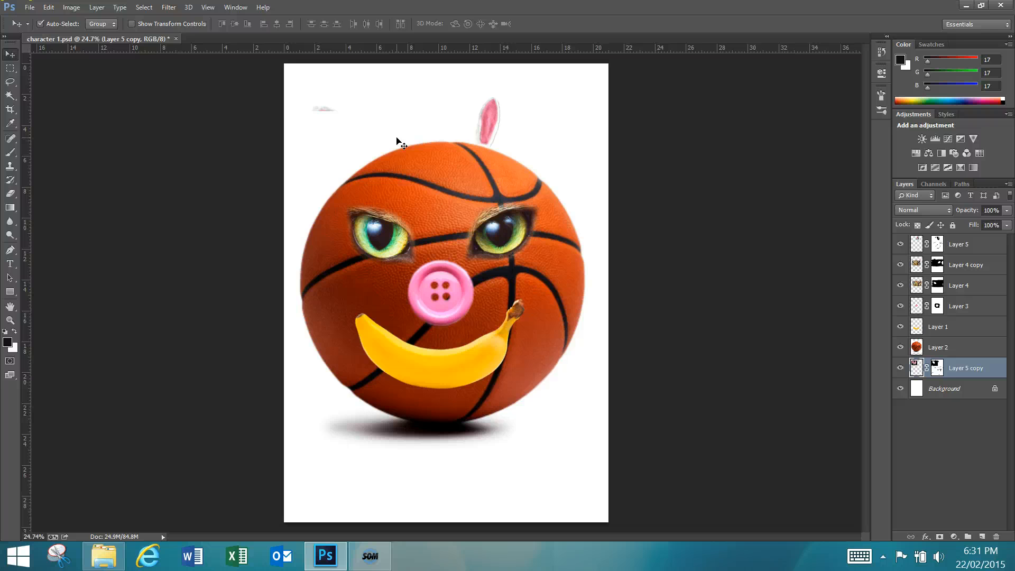
{"action": "left_click", "coordinate": [48, 7]}
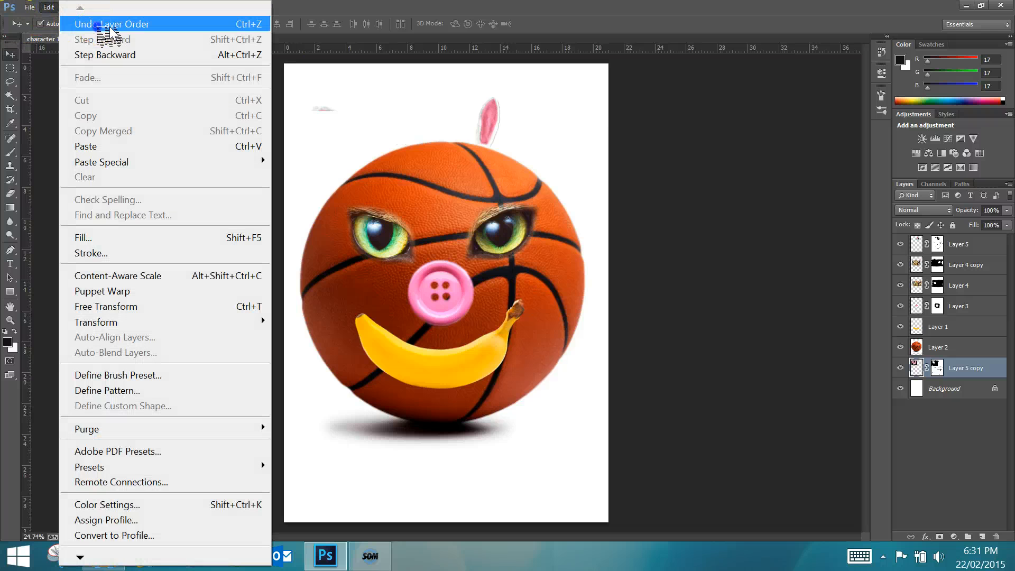
{"action": "left_click", "coordinate": [98, 21]}
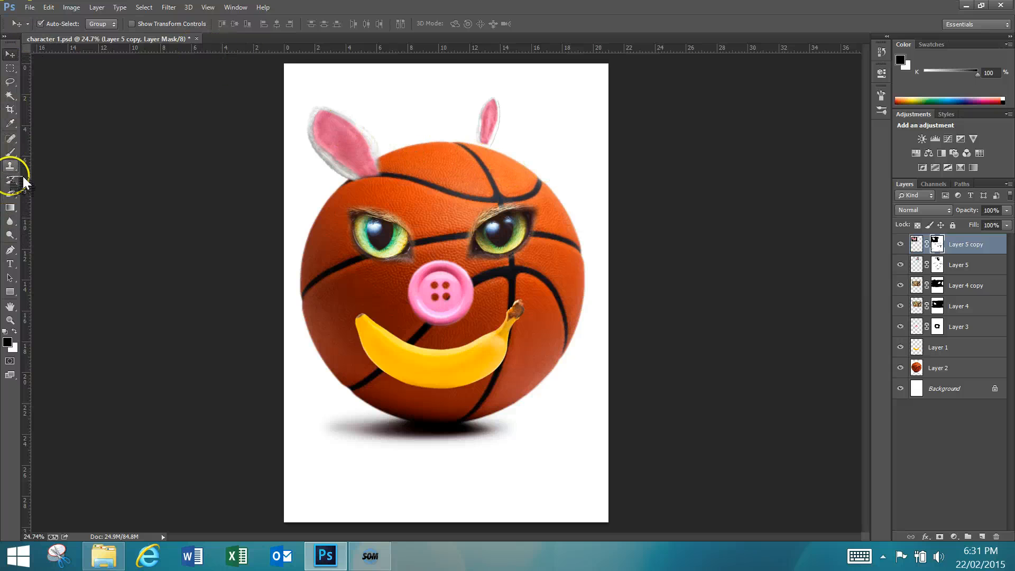
- Paint black on the Layer 5 copy mask to hide the ear's base where it overlaps the basketball
{"action": "key", "text": "z"}
{"action": "left_click_drag", "start_coordinate": [318, 135], "coordinate": [412, 214]}
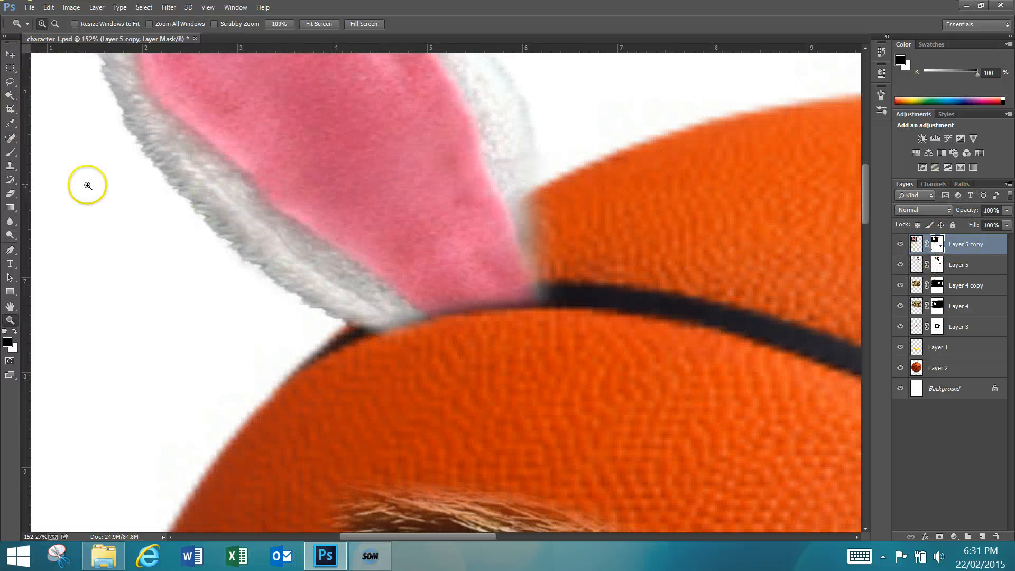
{"action": "left_click", "coordinate": [10, 152]}
{"action": "mouse_move", "coordinate": [481, 254]}
{"action": "left_mouse_down"}
{"action": "mouse_move", "coordinate": [529, 267]}
{"action": "mouse_move", "coordinate": [526, 304]}
{"action": "left_mouse_up"}
{"action": "mouse_move", "coordinate": [555, 271]}
{"action": "left_mouse_down"}
{"action": "mouse_move", "coordinate": [450, 333]}
{"action": "mouse_move", "coordinate": [427, 360]}
{"action": "mouse_move", "coordinate": [453, 330]}
{"action": "mouse_move", "coordinate": [602, 257]}
{"action": "left_mouse_up"}
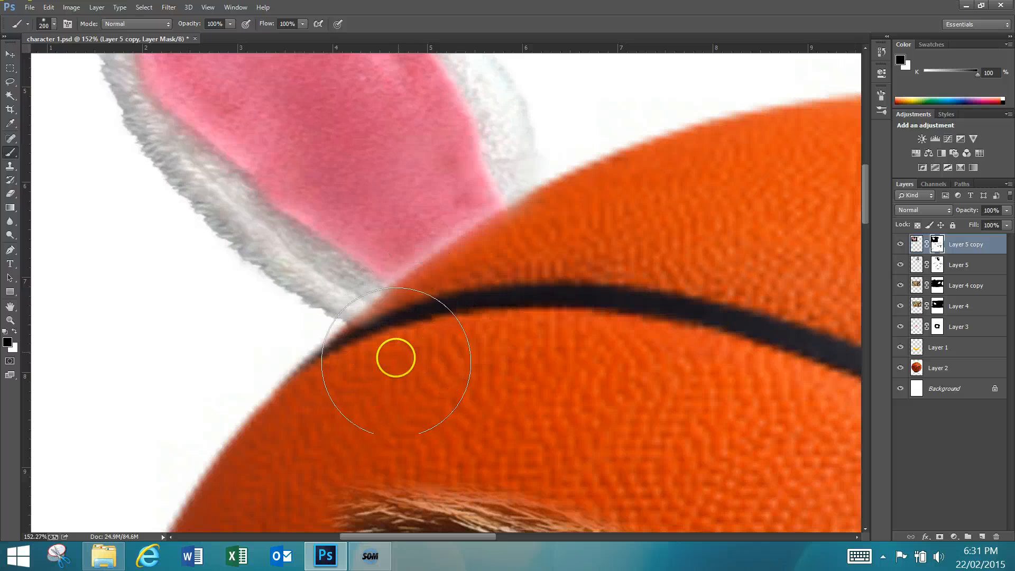
- Paint white on the Layer 5 copy mask with a 90 px brush over the lower pink part of the ear
{"action": "key", "text": "x"}
{"action": "key", "text": "bracketleft"}
{"action": "key", "text": "bracketleft"}
{"action": "key", "text": "bracketleft"}
{"action": "key", "text": "bracketleft"}
{"action": "key", "text": "bracketleft"}
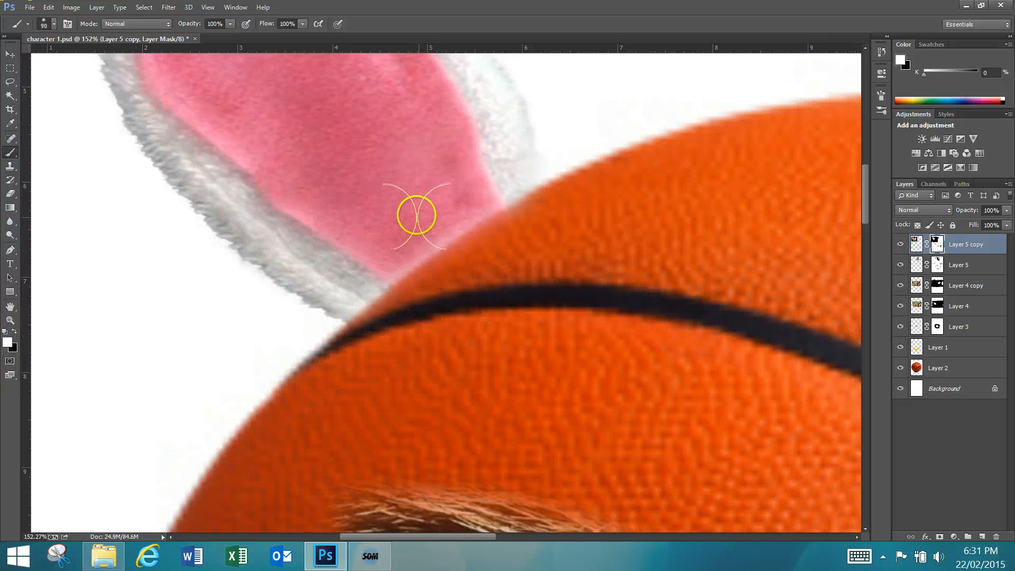
{"action": "mouse_move", "coordinate": [450, 204]}
{"action": "left_mouse_down"}
{"action": "mouse_move", "coordinate": [375, 257]}
{"action": "mouse_move", "coordinate": [442, 220]}
{"action": "mouse_move", "coordinate": [381, 233]}
{"action": "mouse_move", "coordinate": [401, 243]}
{"action": "mouse_move", "coordinate": [367, 260]}
{"action": "mouse_move", "coordinate": [451, 188]}
{"action": "mouse_move", "coordinate": [435, 172]}
{"action": "mouse_move", "coordinate": [415, 178]}
{"action": "left_mouse_up"}
{"action": "key", "text": "ctrl+0"}
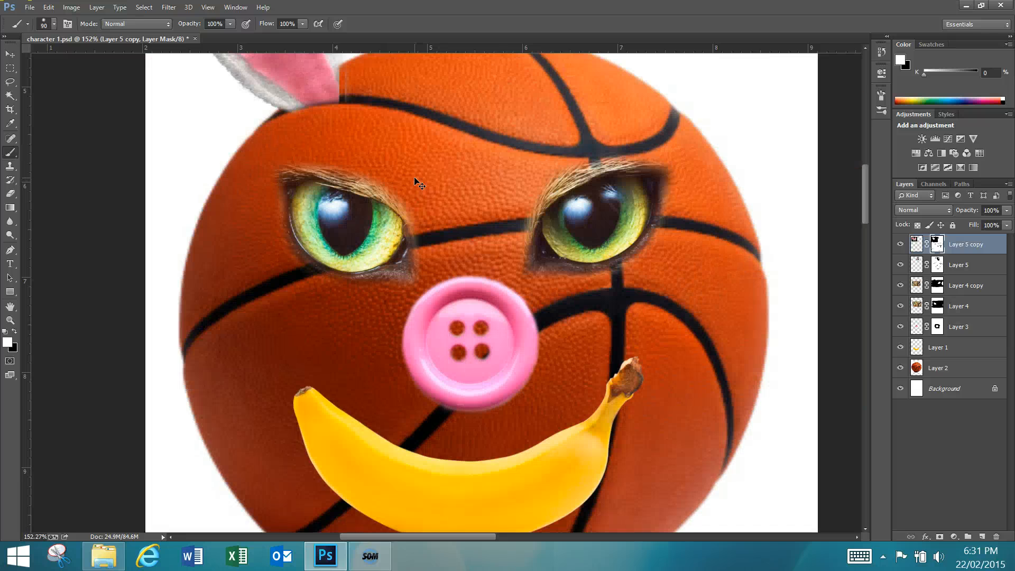
- Scale the Layer 5 ear to about 304% width and 185% height, rotate it about 14° clockwise, and place it over the basketball's upper right area
{"action": "left_click", "coordinate": [20, 55]}
{"action": "left_click_drag", "start_coordinate": [502, 113], "coordinate": [519, 118]}
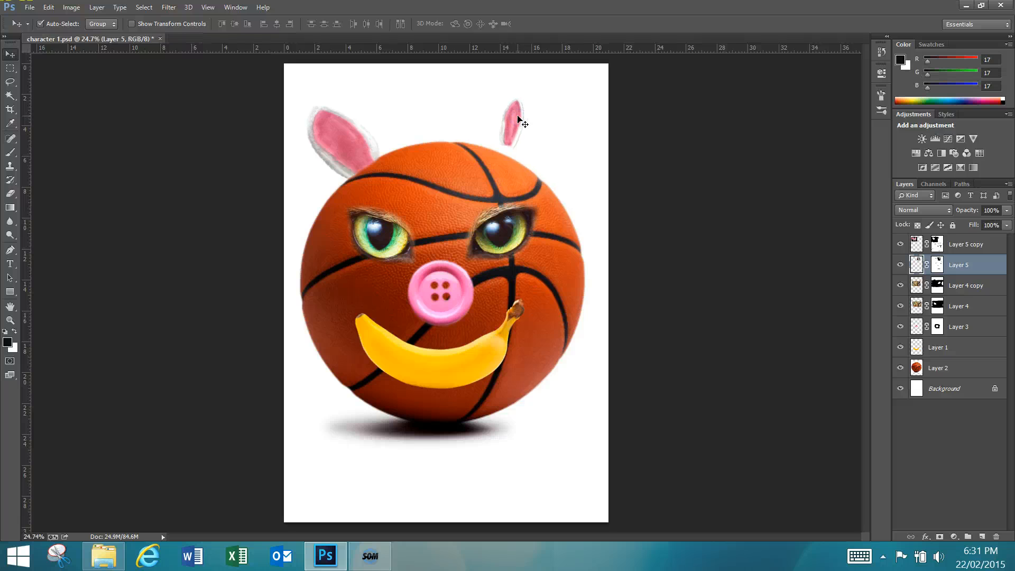
{"action": "key", "text": "ctrl+t"}
{"action": "left_click_drag", "start_coordinate": [530, 178], "coordinate": [601, 252]}
{"action": "left_click_drag", "start_coordinate": [471, 170], "coordinate": [397, 230]}
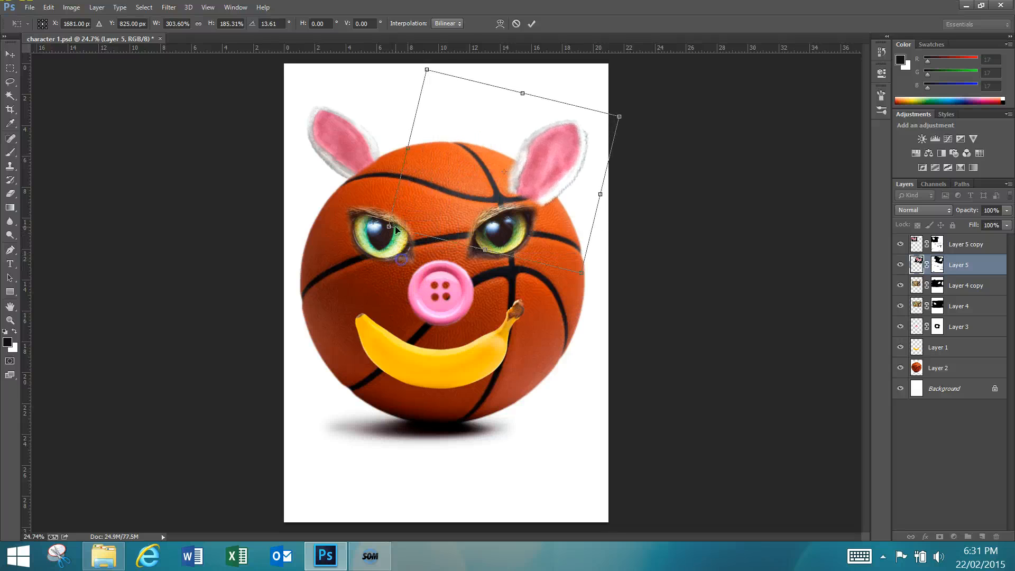
{"action": "left_click_drag", "start_coordinate": [534, 170], "coordinate": [501, 189]}
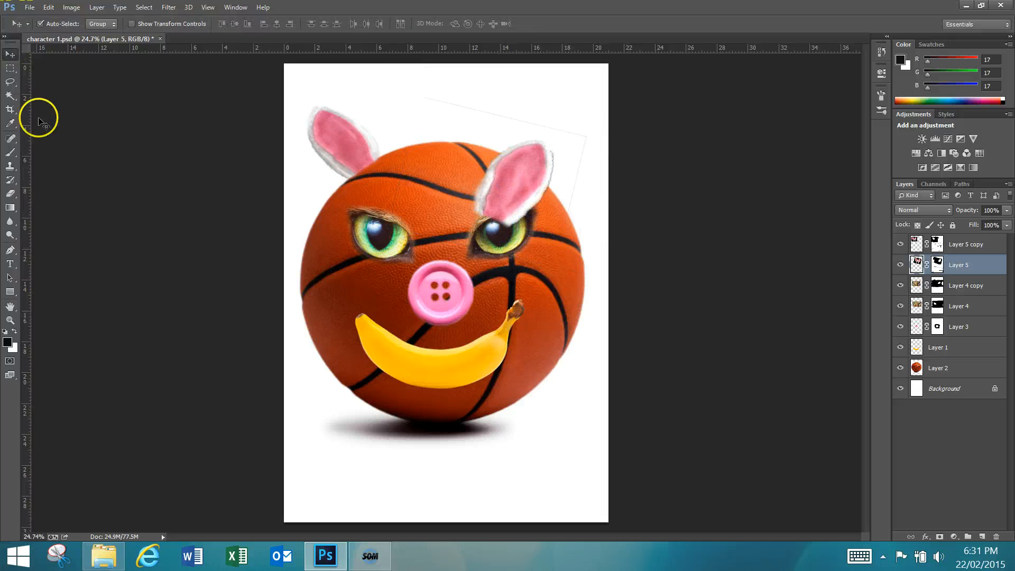
- Try painting over the faint lines around the Layer 5 ear with a 500 px brush on the layer image, and undo the stroke
{"action": "left_click", "coordinate": [21, 153]}
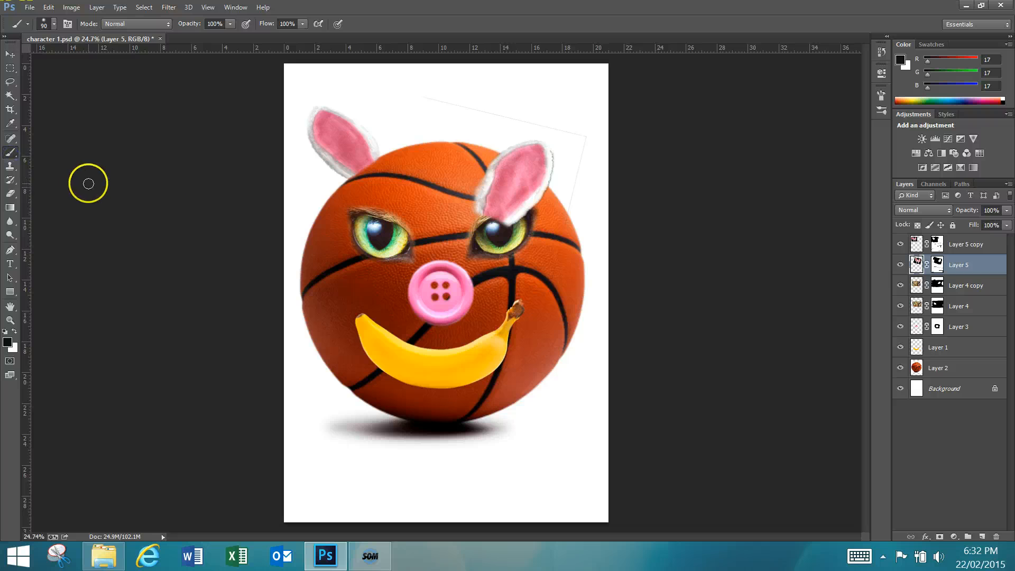
{"action": "key", "text": "bracketright"}
{"action": "key", "text": "bracketright"}
{"action": "key", "text": "bracketright"}
{"action": "key", "text": "bracketright"}
{"action": "key", "text": "bracketright"}
{"action": "key", "text": "bracketright"}
{"action": "key", "text": "bracketright"}
{"action": "key", "text": "bracketright"}
{"action": "key", "text": "bracketright"}
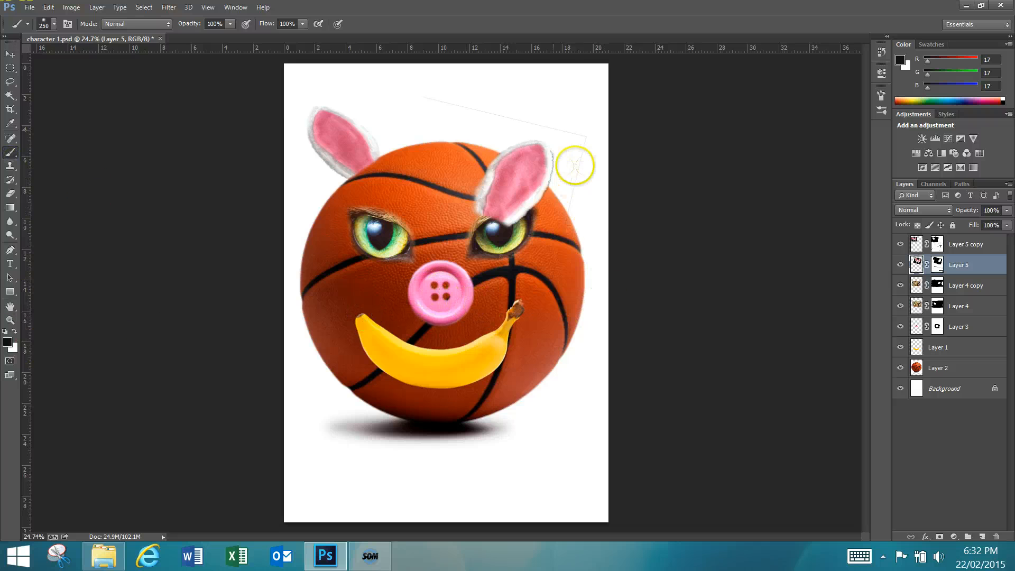
{"action": "mouse_move", "coordinate": [453, 96]}
{"action": "left_mouse_down"}
{"action": "mouse_move", "coordinate": [474, 93]}
{"action": "mouse_move", "coordinate": [415, 99]}
{"action": "left_mouse_up"}
{"action": "key", "text": "ctrl+z"}
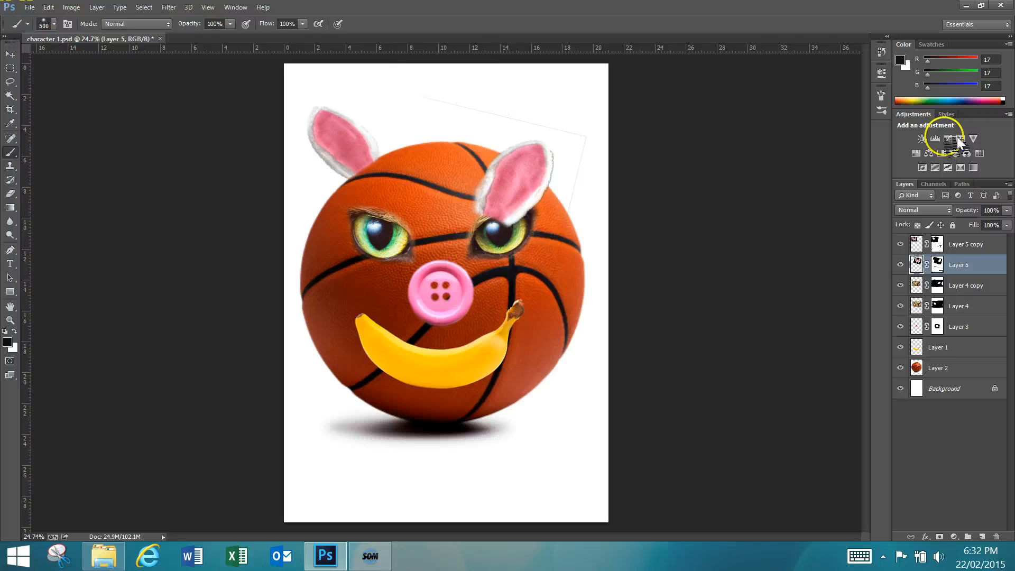
- Try painting white on the Layer 5 mask above the basketball, and undo the stroke
{"action": "left_click", "coordinate": [938, 263]}
{"action": "key", "text": "x"}
{"action": "left_click_drag", "start_coordinate": [420, 99], "coordinate": [471, 100]}
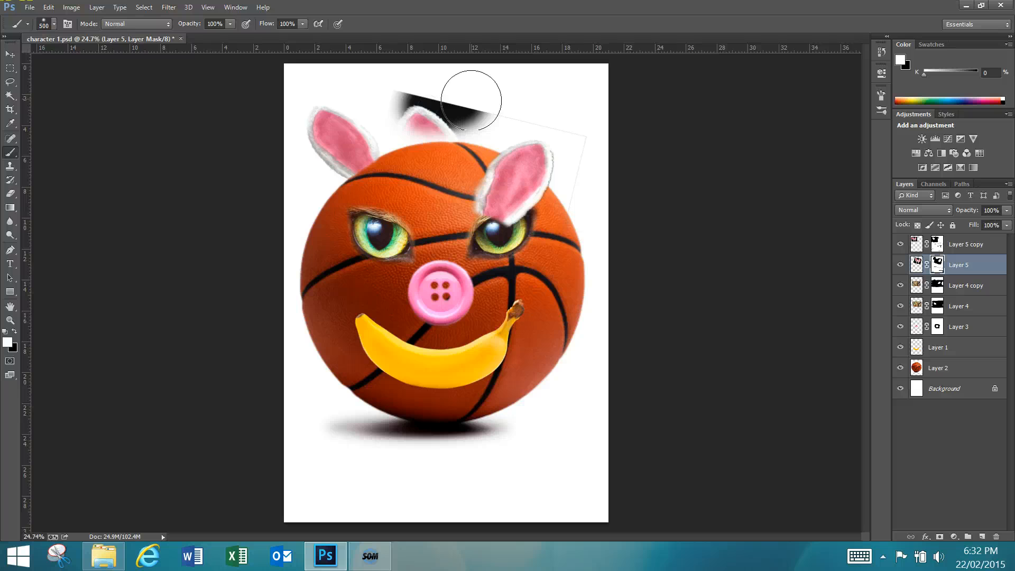
{"action": "key", "text": "ctrl+z"}
- Try painting white on the Layer 5 copy mask above the basketball, and undo the stroke
{"action": "left_click", "coordinate": [929, 263]}
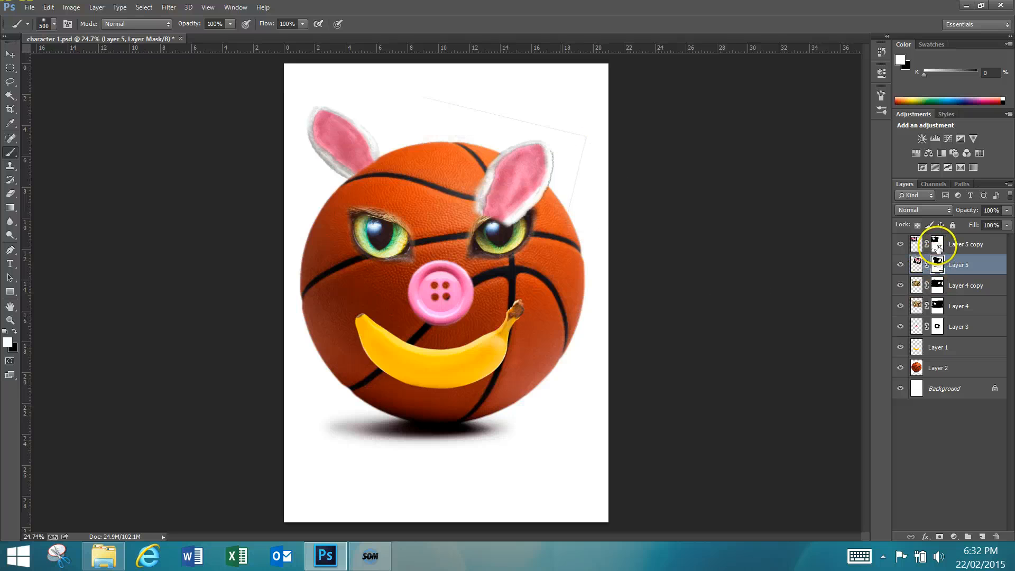
{"action": "left_click", "coordinate": [936, 244]}
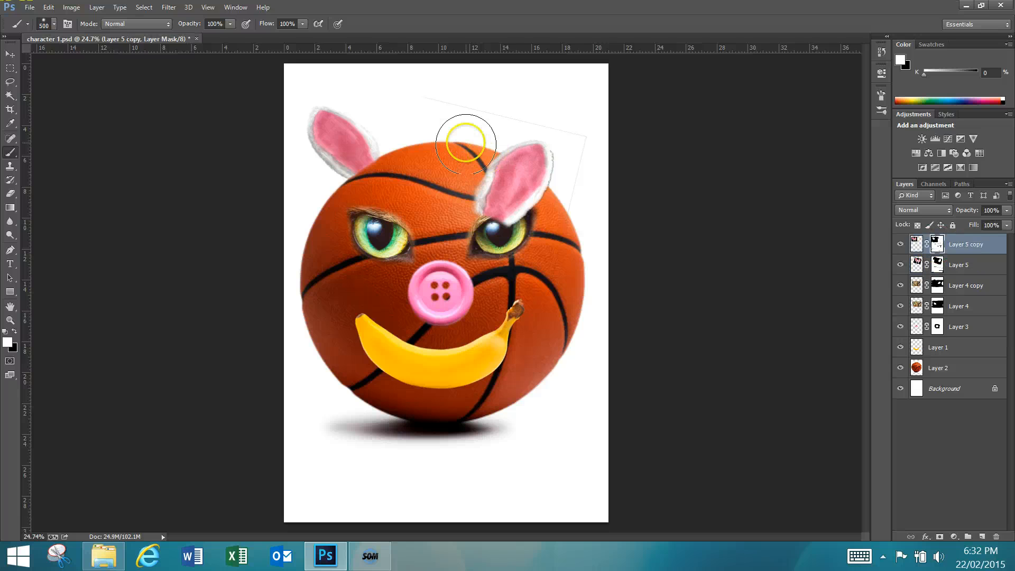
{"action": "left_click_drag", "start_coordinate": [464, 141], "coordinate": [450, 110]}
{"action": "left_click", "coordinate": [60, 8]}
{"action": "left_click", "coordinate": [74, 19]}
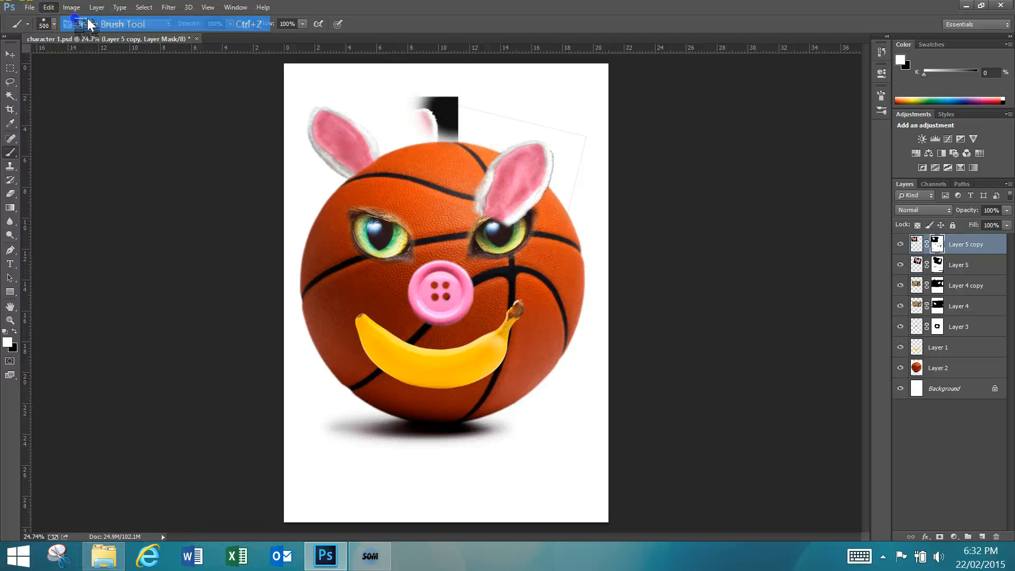
- Paint black on the Layer 5 mask to hide the faint edge lines, and move the ear onto the basketball's upper right edge
{"action": "left_click", "coordinate": [16, 53]}
{"action": "left_click_drag", "start_coordinate": [511, 197], "coordinate": [513, 185]}
{"action": "left_click", "coordinate": [937, 245]}
{"action": "left_click", "coordinate": [937, 264]}
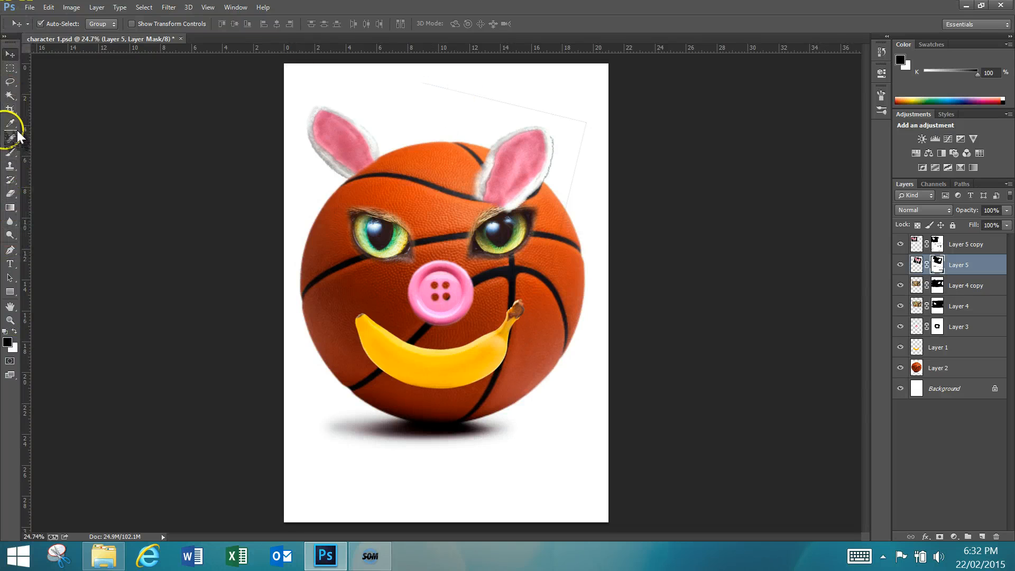
{"action": "left_click", "coordinate": [11, 153]}
{"action": "left_click", "coordinate": [476, 102]}
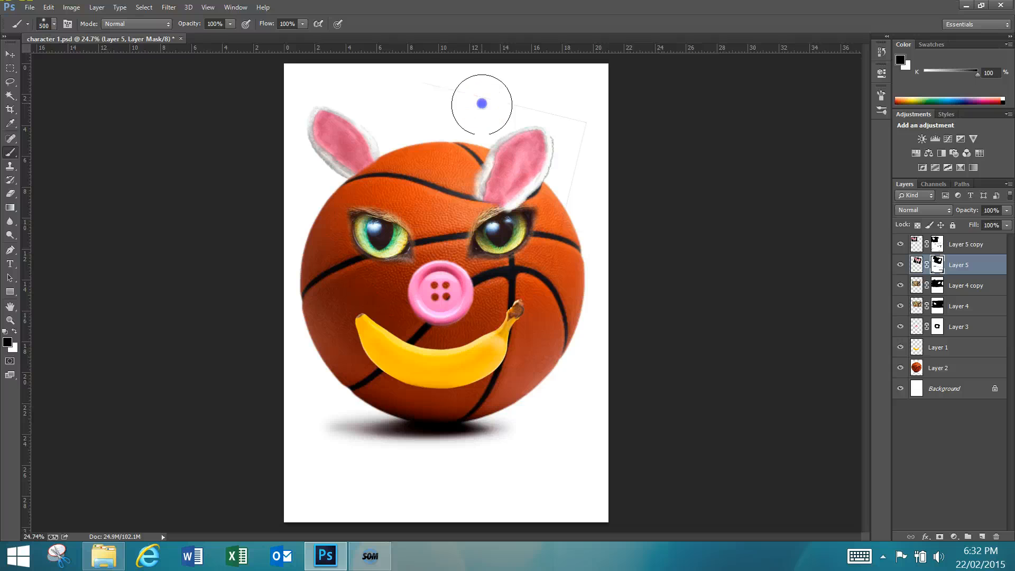
{"action": "key", "text": "bracketleft"}
{"action": "key", "text": "bracketleft"}
{"action": "key", "text": "bracketleft"}
{"action": "key", "text": "bracketleft"}
{"action": "key", "text": "bracketleft"}
{"action": "left_click", "coordinate": [18, 52]}
{"action": "left_click_drag", "start_coordinate": [486, 186], "coordinate": [515, 150]}
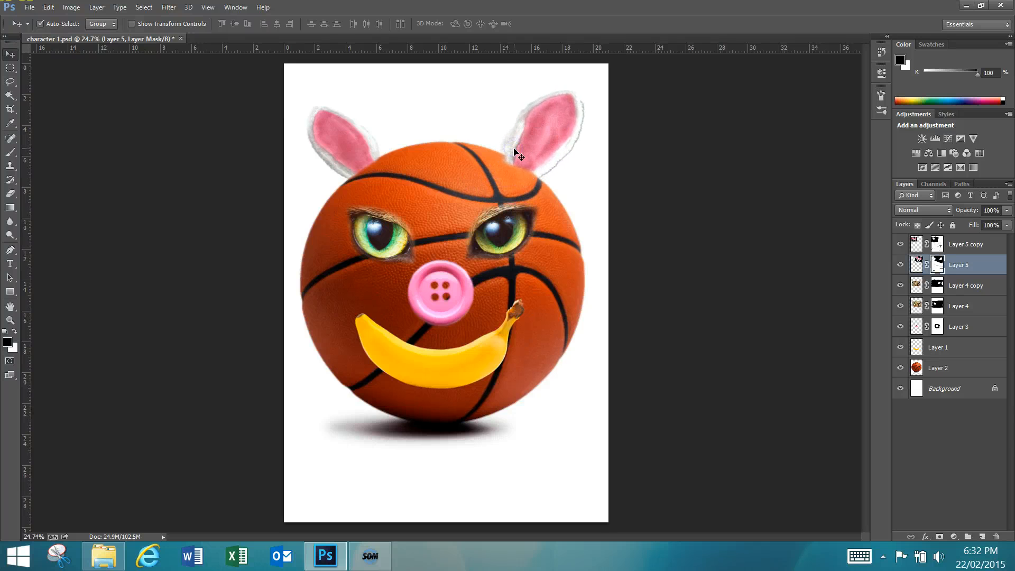
- Try painting out the faint vertical line near the basketball's top with black on the Layer 5 mask, using a 175 px brush
{"action": "key", "text": "z"}
{"action": "left_click_drag", "start_coordinate": [480, 110], "coordinate": [587, 197]}
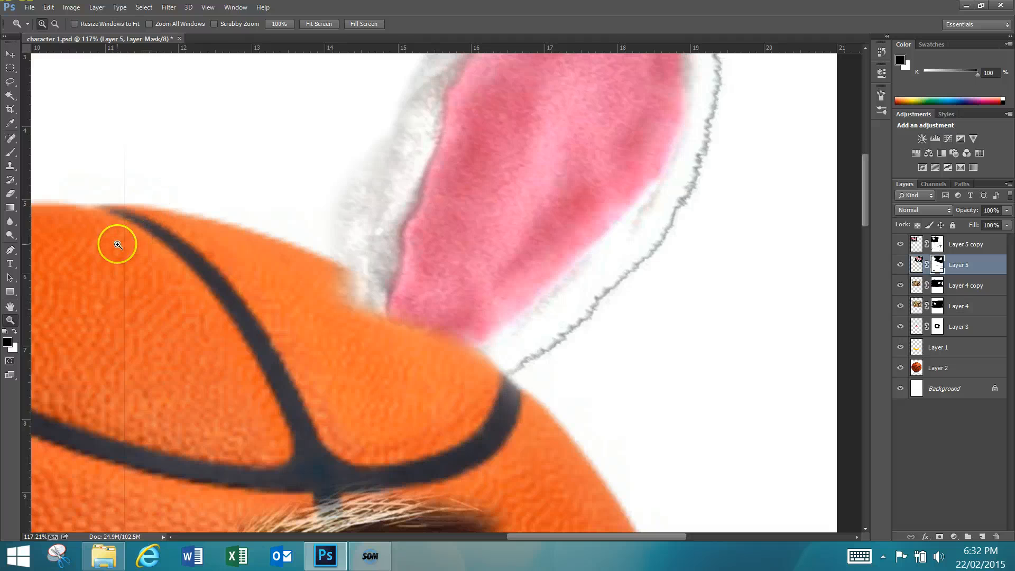
{"action": "left_click", "coordinate": [21, 154]}
{"action": "left_click", "coordinate": [118, 173]}
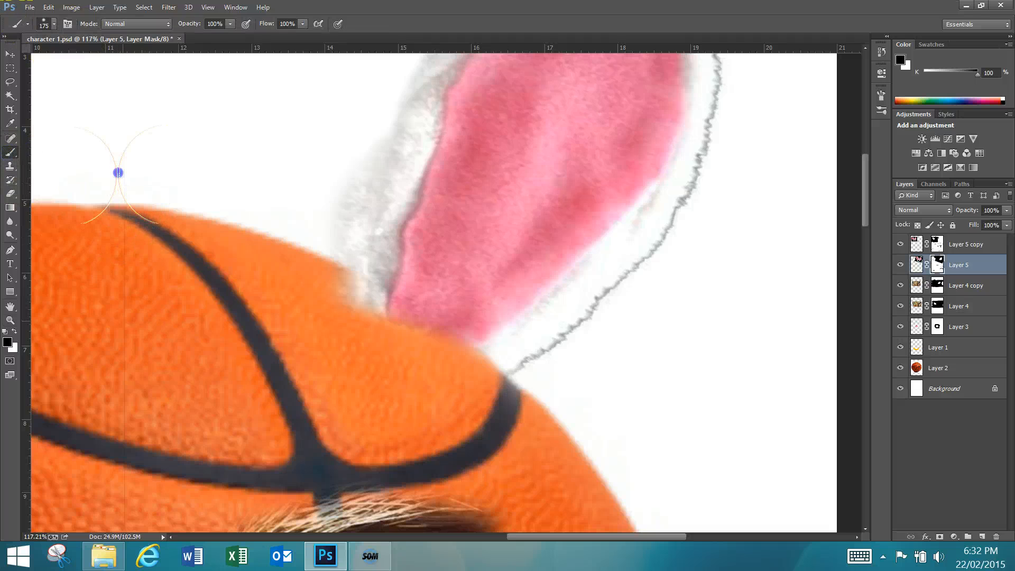
{"action": "left_click_drag", "start_coordinate": [124, 173], "coordinate": [118, 173]}
{"action": "left_click", "coordinate": [938, 265]}
{"action": "left_click", "coordinate": [127, 300]}
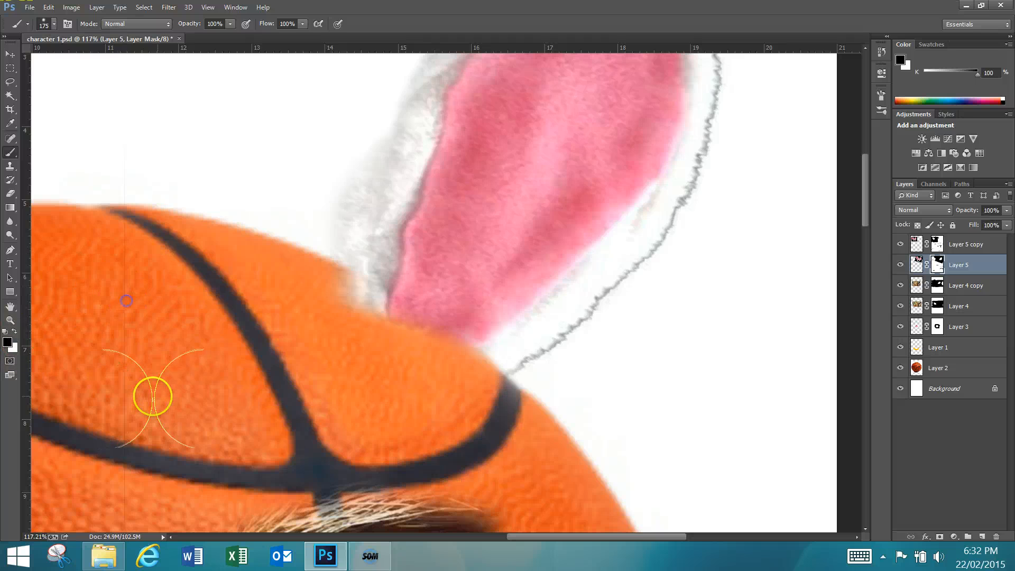
{"action": "key", "text": "ctrl+0"}
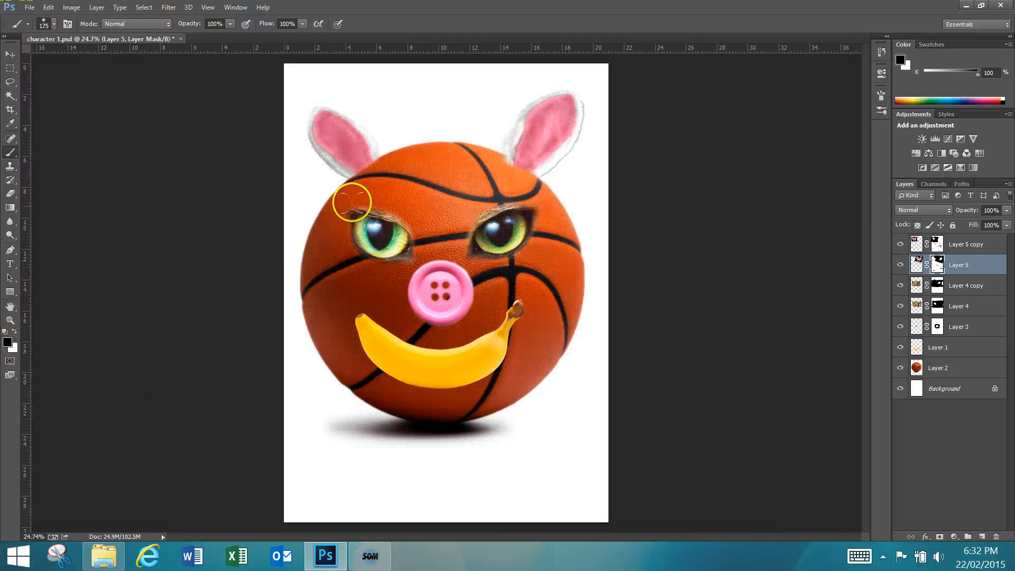
- Try moving the basketball layer to the right, and undo the move
{"action": "key", "text": "z"}
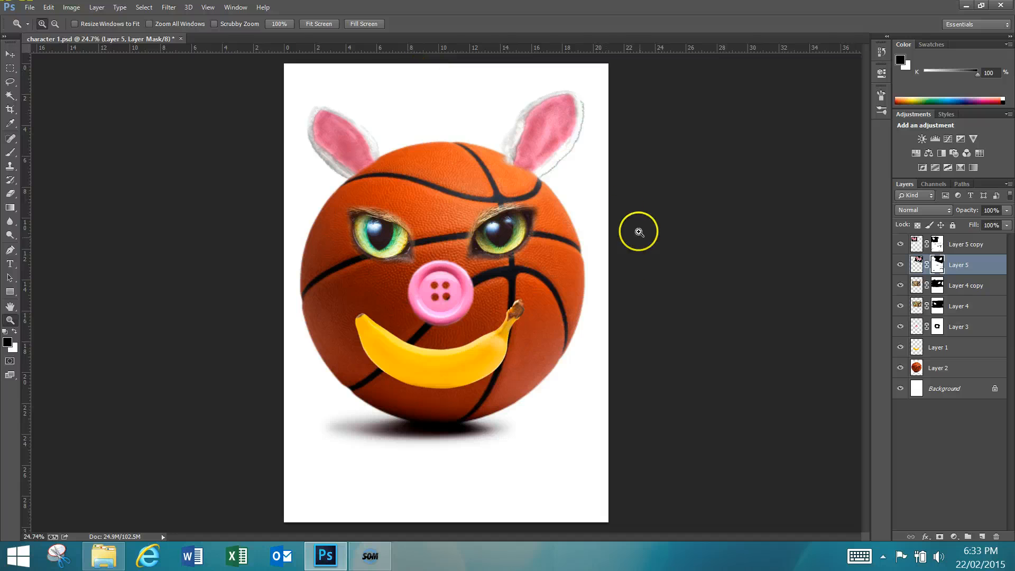
{"action": "left_click_drag", "start_coordinate": [417, 77], "coordinate": [652, 255]}
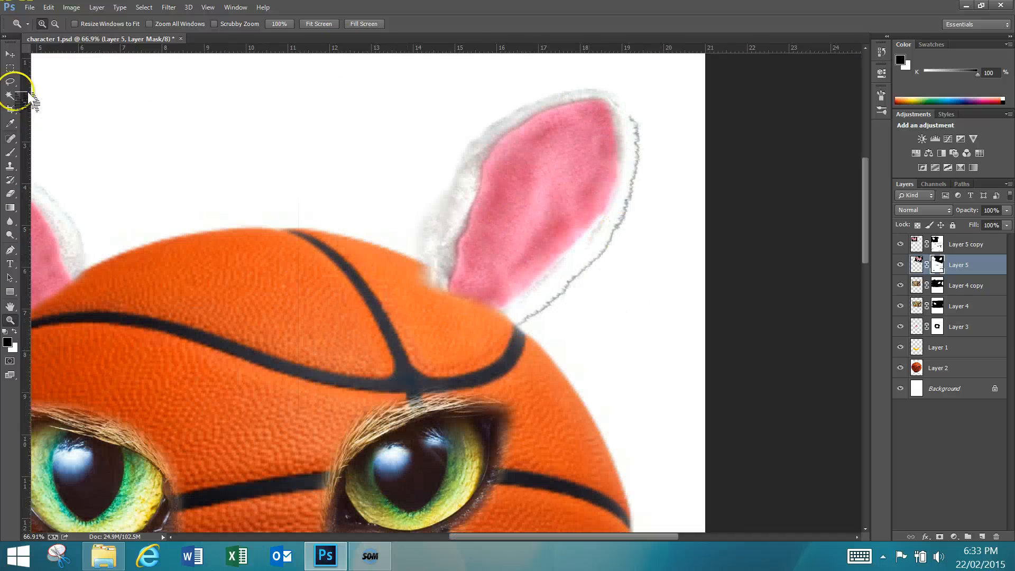
{"action": "left_click", "coordinate": [10, 54]}
{"action": "left_click_drag", "start_coordinate": [301, 295], "coordinate": [361, 298]}
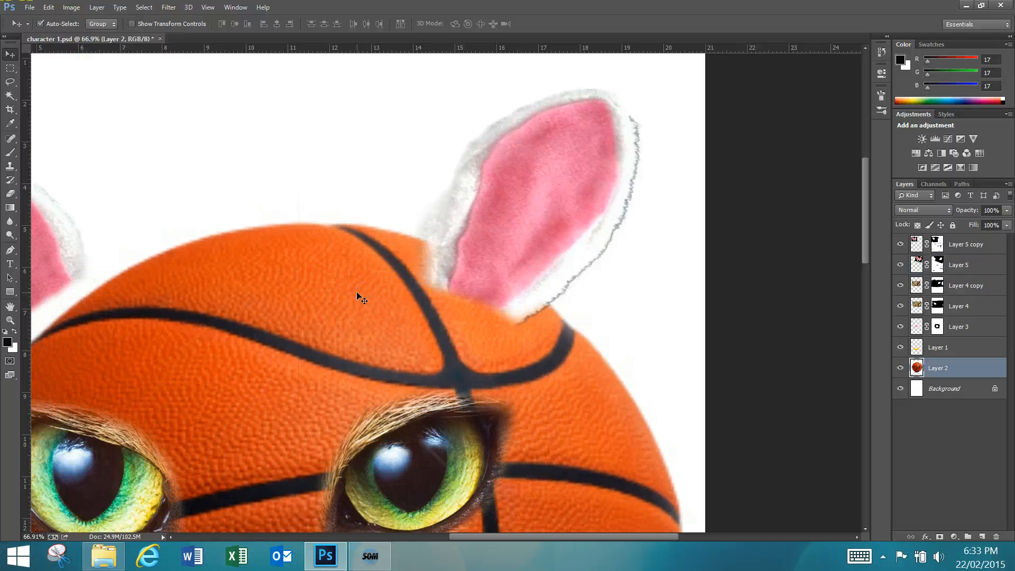
{"action": "key", "text": "ctrl+z"}
- Nudge the Layer 5 ear slightly, and paint black on its mask to hide the ear's base where it overlaps the basketball
{"action": "left_click_drag", "start_coordinate": [474, 228], "coordinate": [507, 244]}
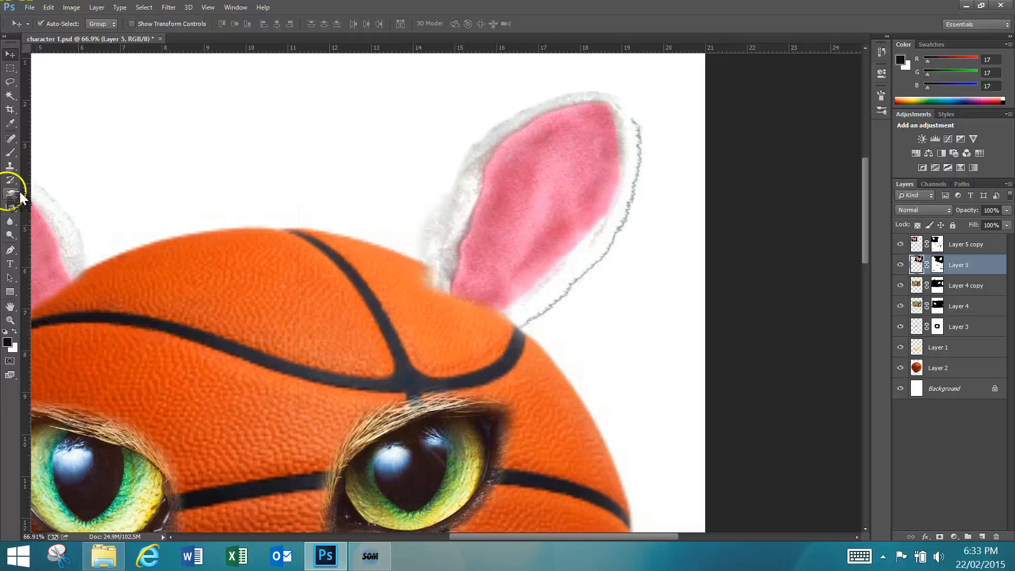
{"action": "left_click", "coordinate": [10, 152]}
{"action": "left_click_drag", "start_coordinate": [426, 283], "coordinate": [428, 289]}
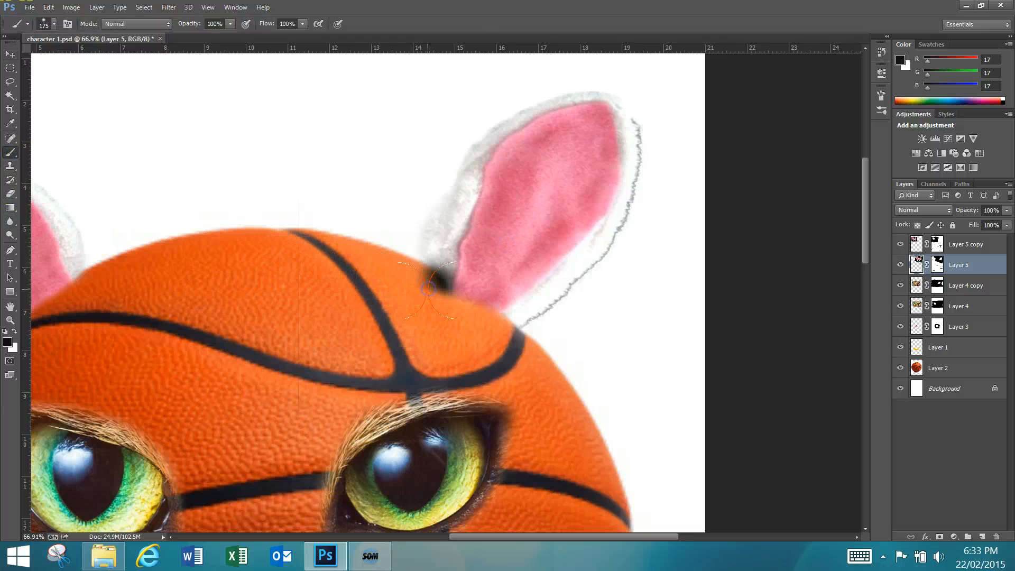
{"action": "key", "text": "ctrl+z"}
{"action": "left_click", "coordinate": [937, 265]}
{"action": "mouse_move", "coordinate": [460, 271]}
{"action": "left_mouse_down"}
{"action": "mouse_move", "coordinate": [373, 296]}
{"action": "mouse_move", "coordinate": [423, 298]}
{"action": "left_mouse_up"}
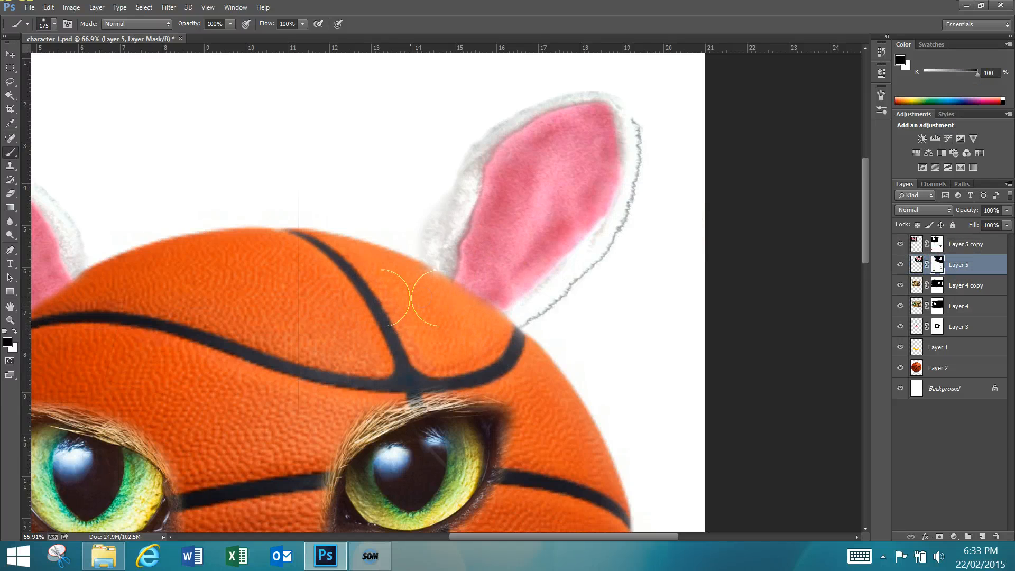
{"action": "mouse_move", "coordinate": [424, 297]}
{"action": "left_mouse_down"}
{"action": "mouse_move", "coordinate": [489, 329]}
{"action": "mouse_move", "coordinate": [487, 340]}
{"action": "mouse_move", "coordinate": [351, 294]}
{"action": "mouse_move", "coordinate": [437, 306]}
{"action": "left_mouse_up"}
{"action": "left_click", "coordinate": [423, 299]}
- Save the changes to character 1.psd and switch to the Move tool
{"action": "key", "text": "ctrl+0"}
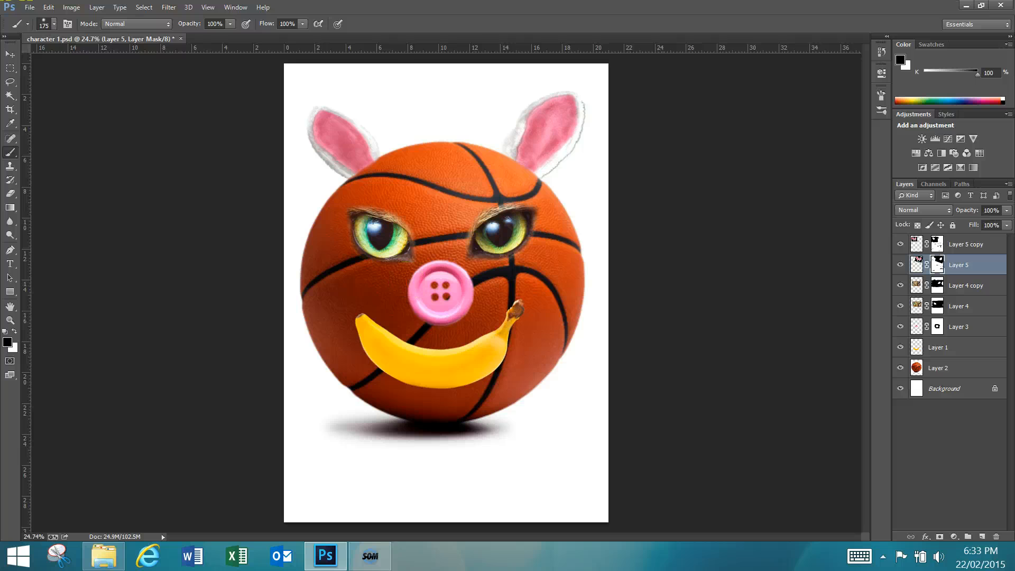
{"action": "key", "text": "ctrl+s"}
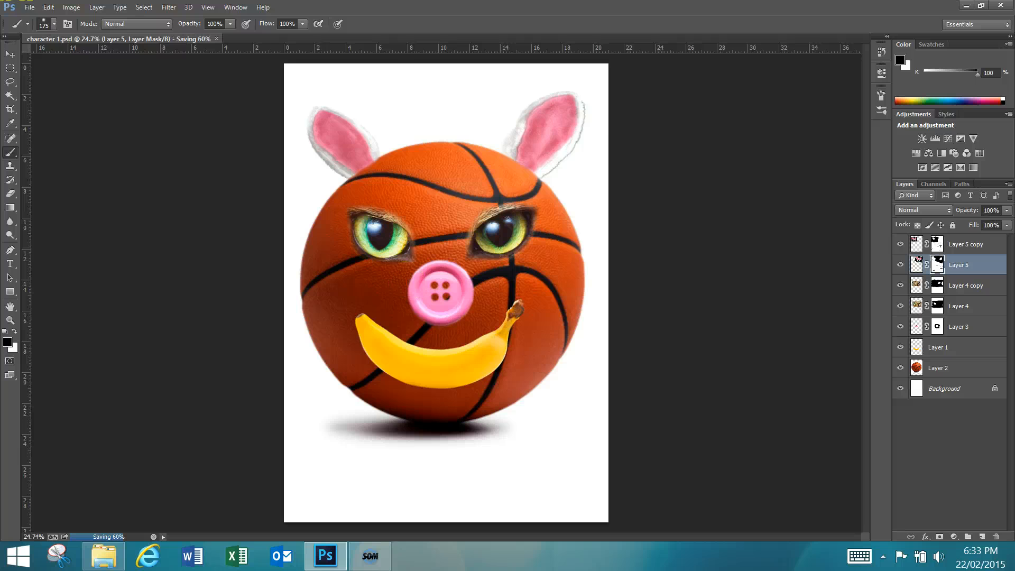
{"action": "left_click", "coordinate": [10, 53]}
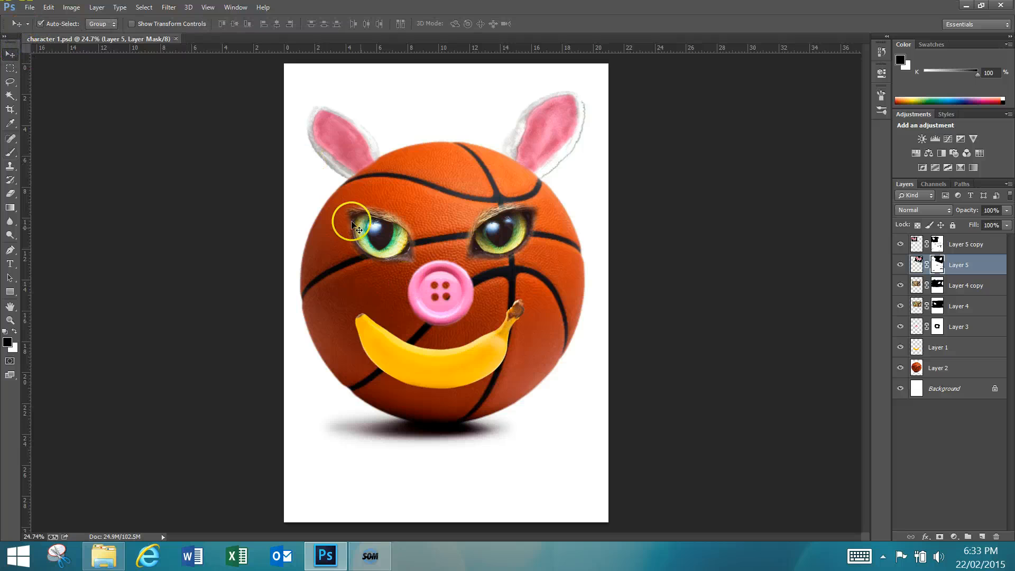